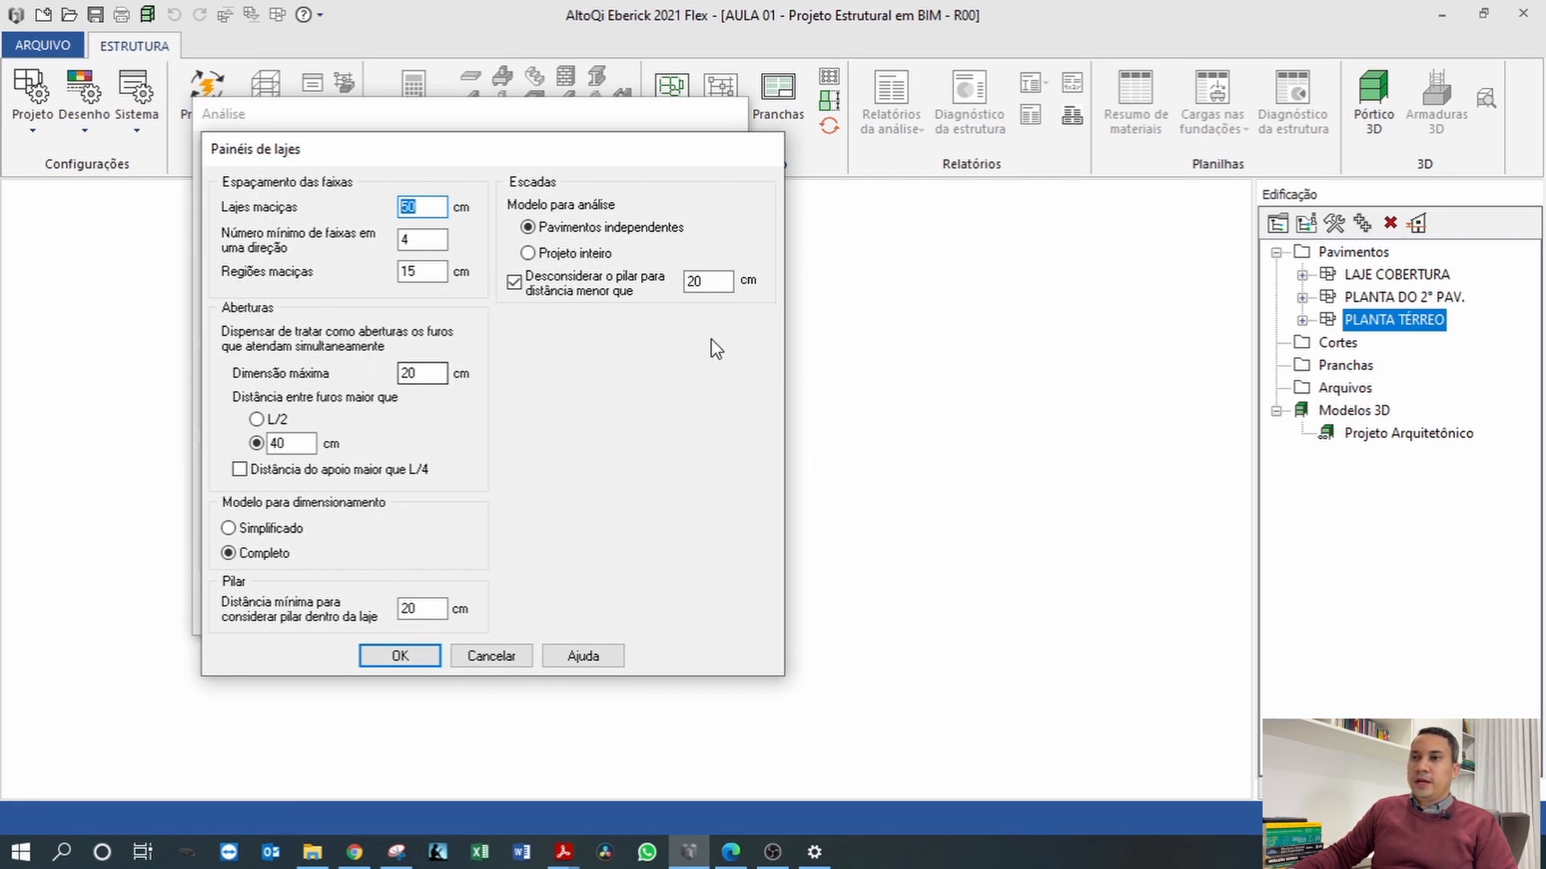
# Open the online help page for the Painéis de lajes settings in the browser.
pyautogui.click(609, 663)
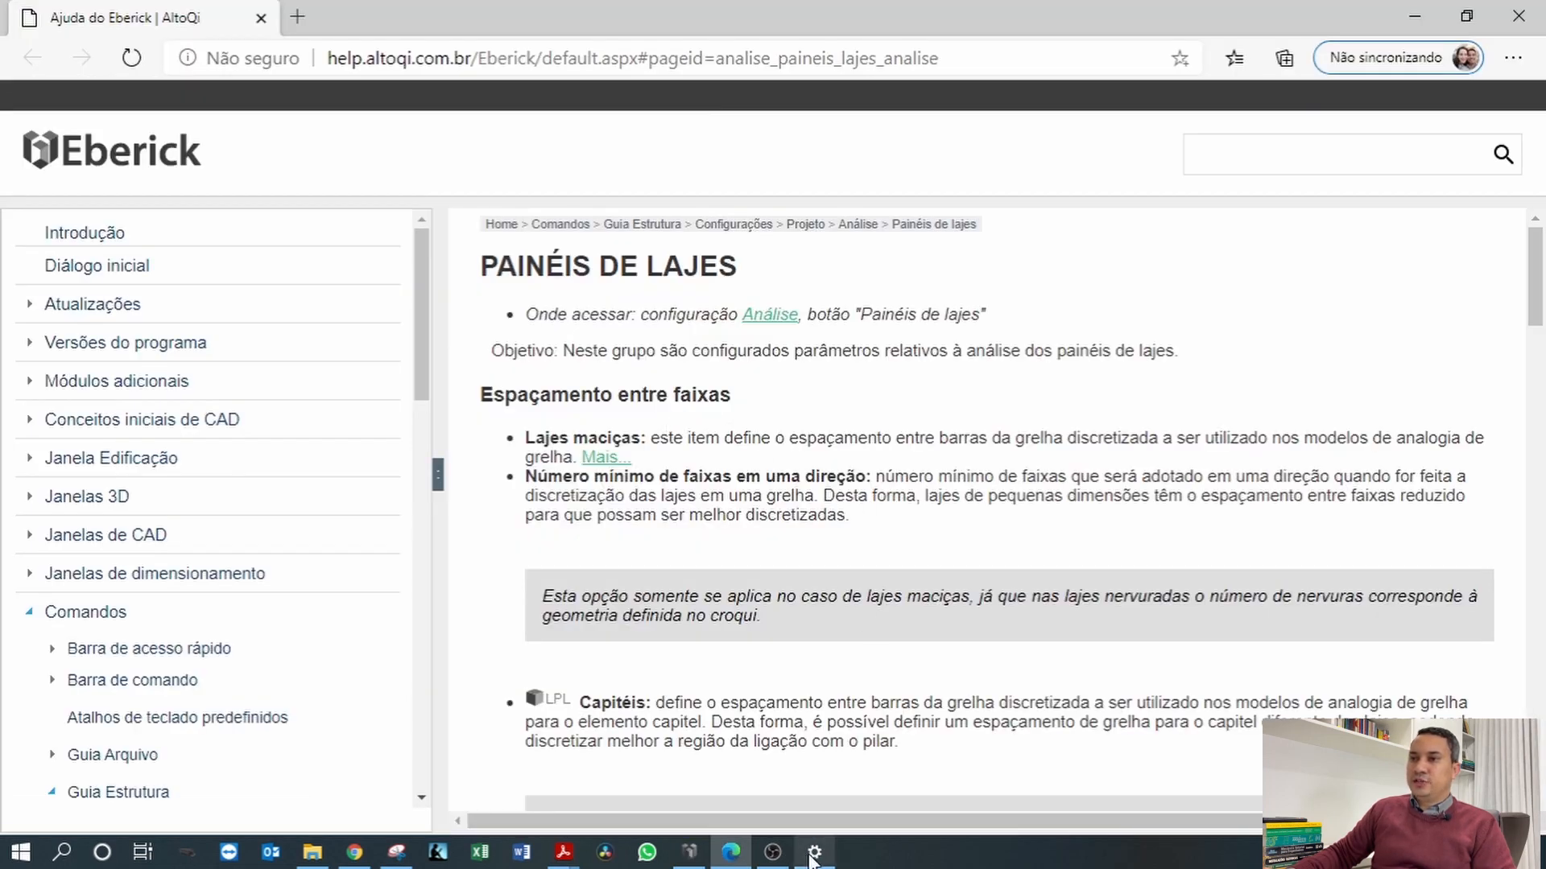
pyautogui.click(689, 853)
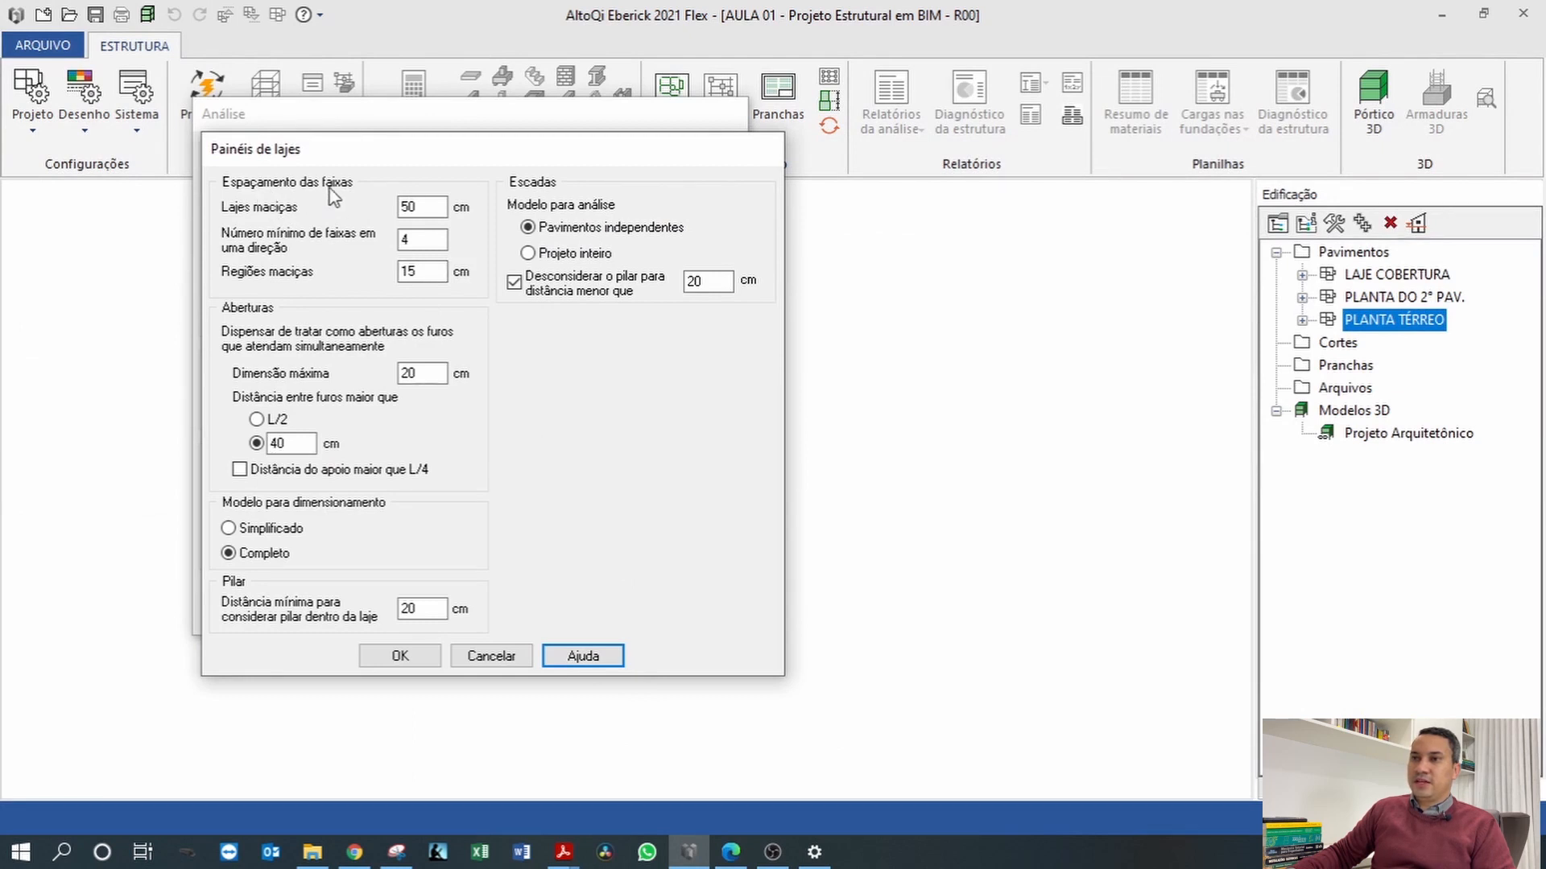
pyautogui.click(693, 855)
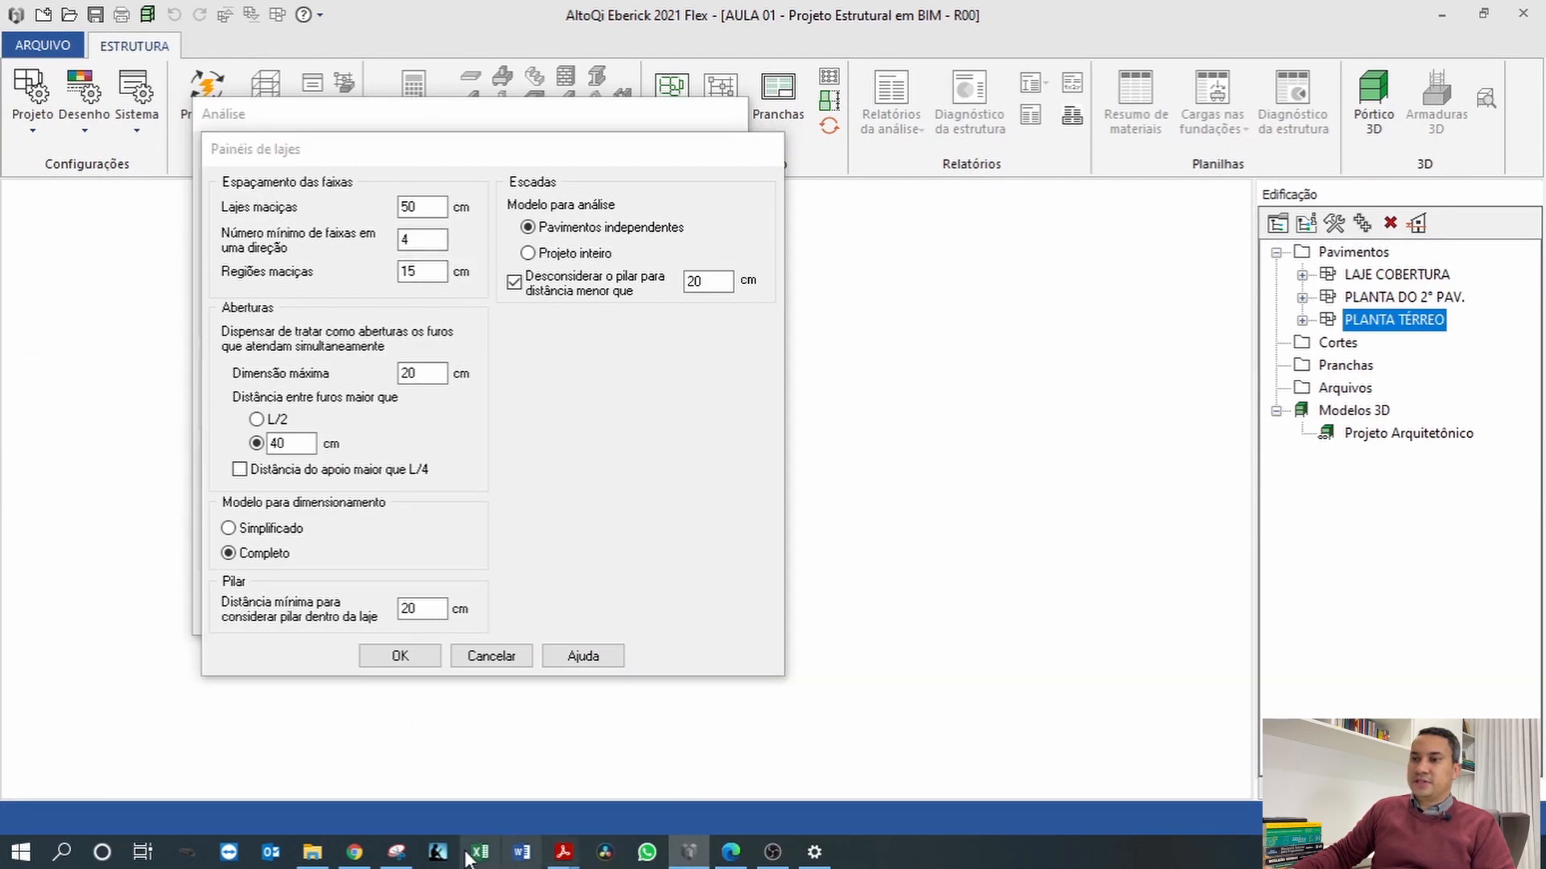
pyautogui.click(358, 855)
pyautogui.click(358, 857)
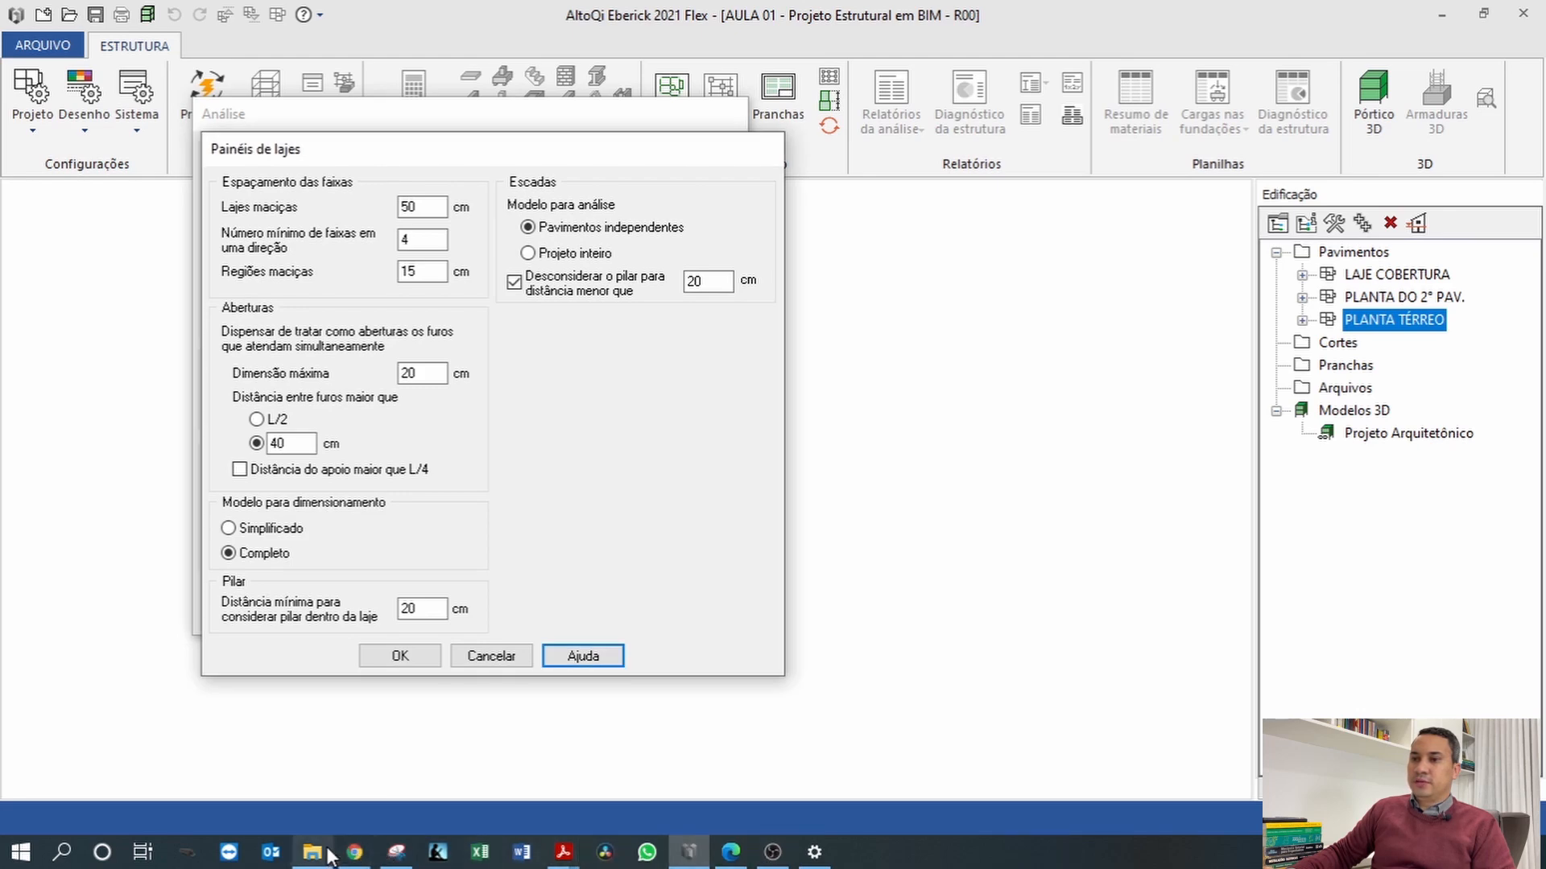
pyautogui.click(732, 854)
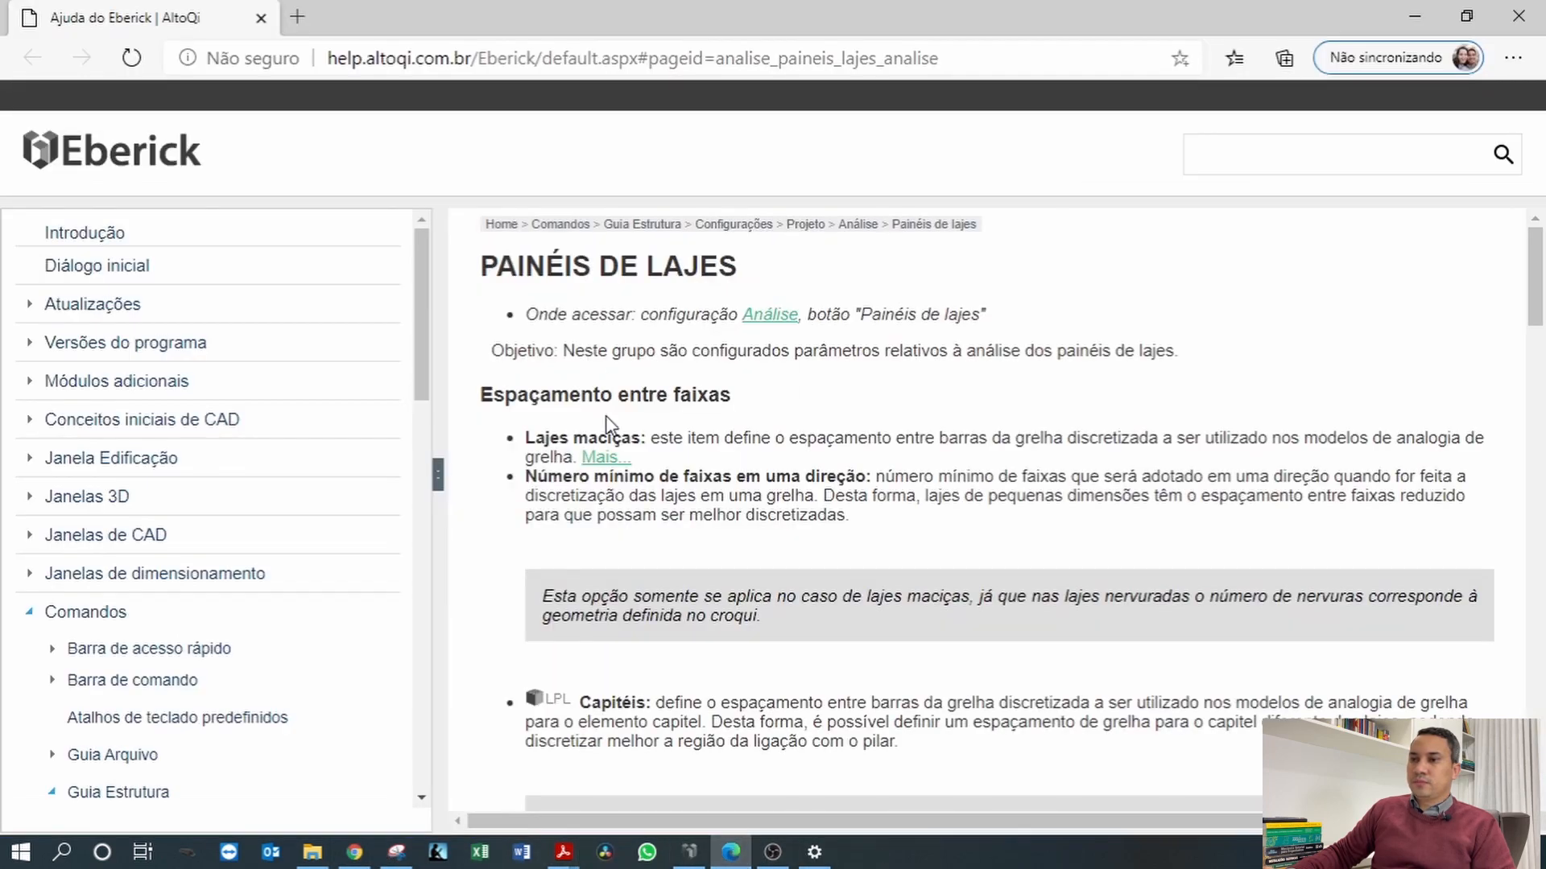
# Read the slab panel help from Espaçamento entre faixas through Aberturas, Modelo para dimensionamento, Pilar and Grelha não linear.
pyautogui.scroll(-1, 749, 407)
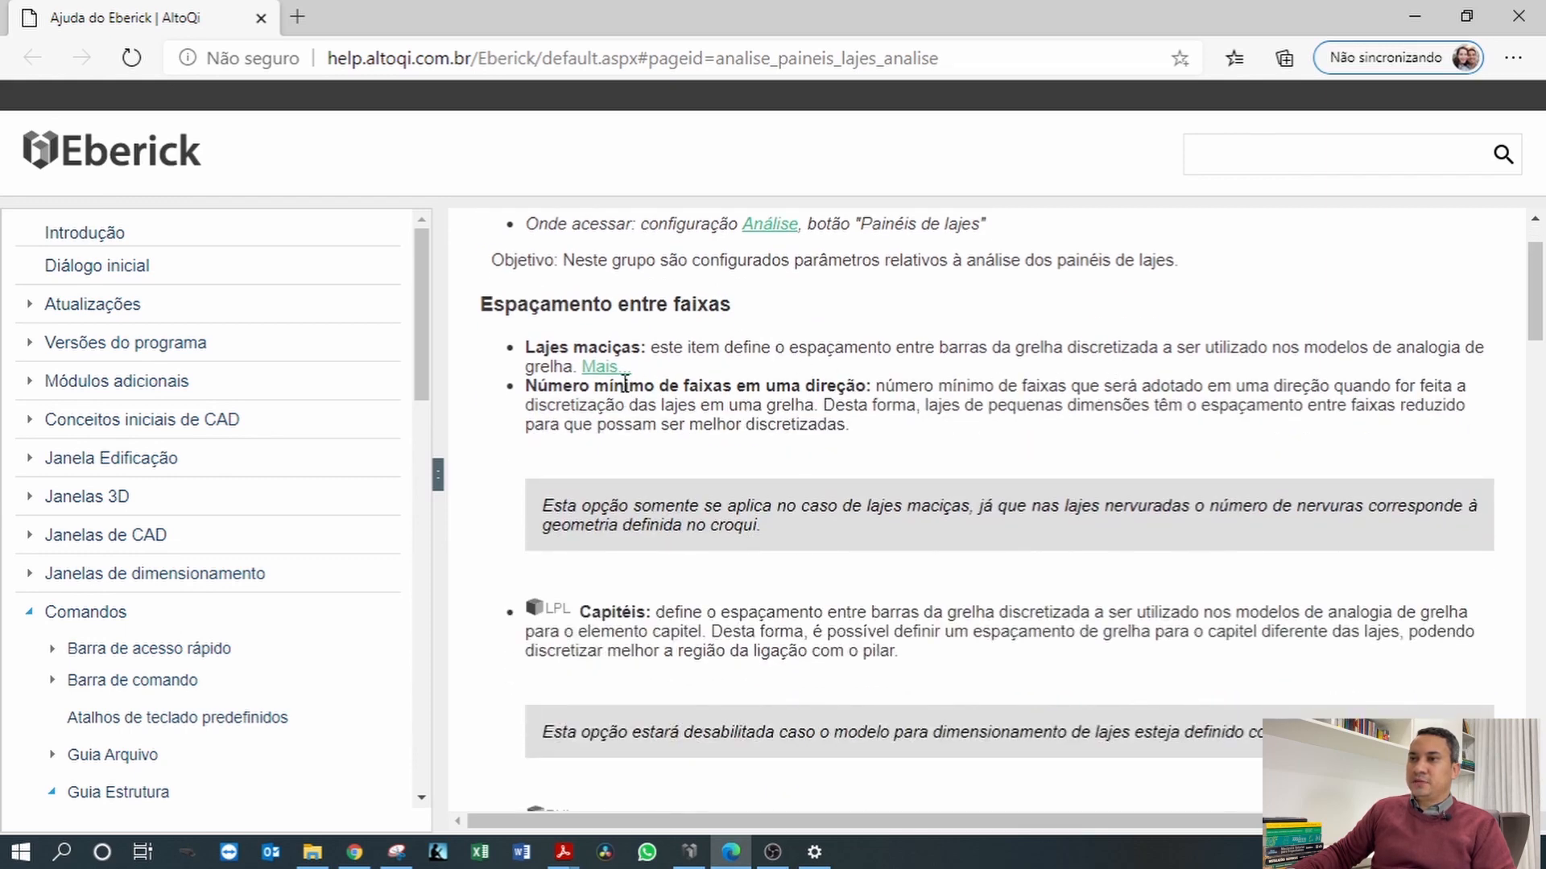
pyautogui.scroll(-1, 863, 426)
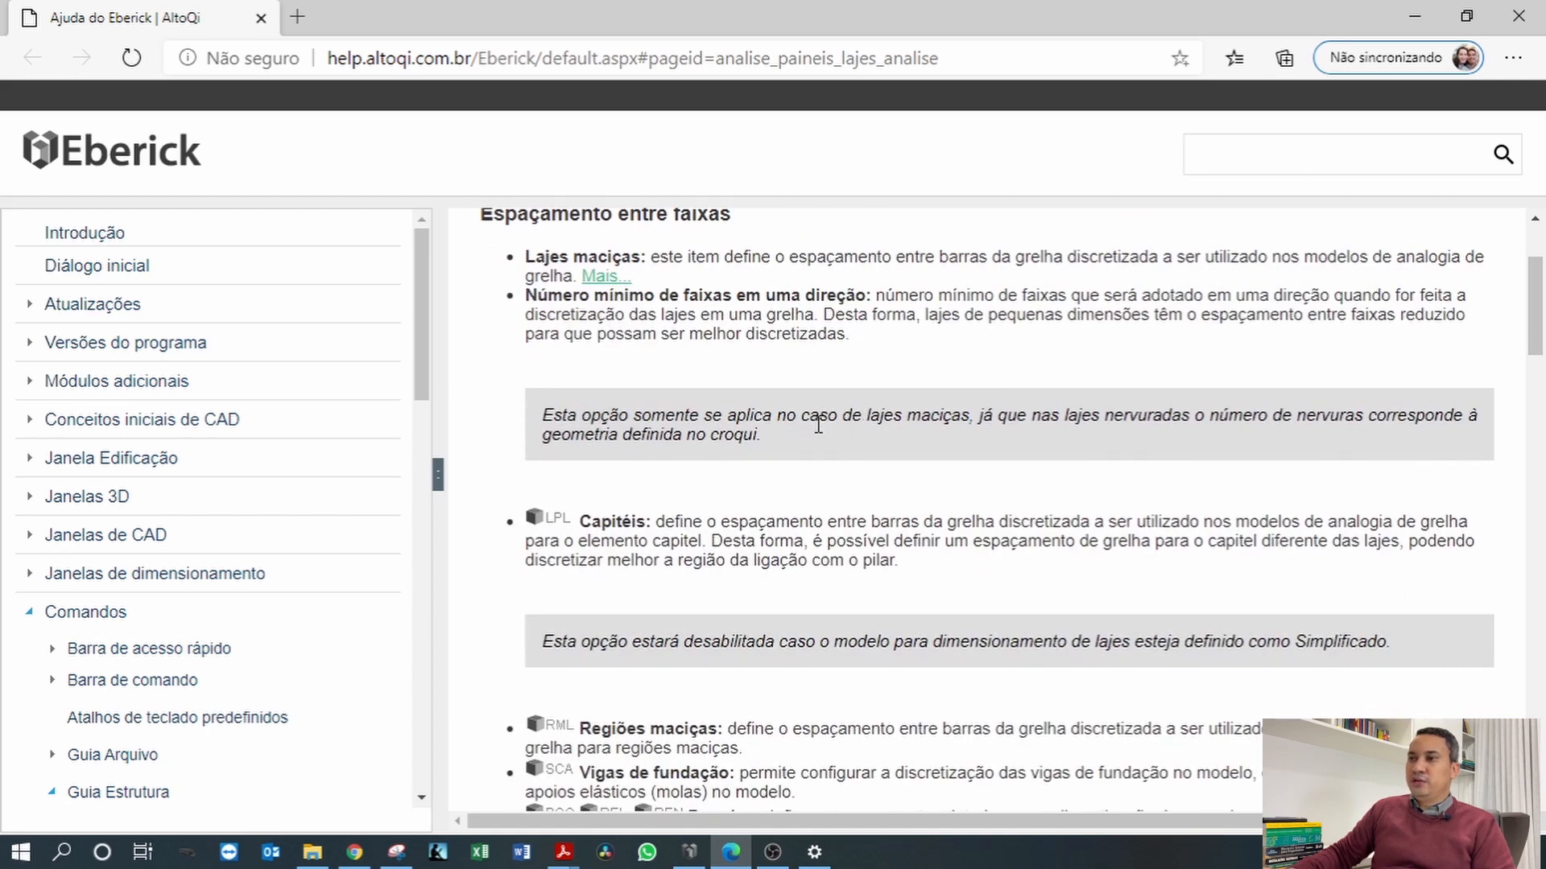
pyautogui.scroll(-4, 818, 424)
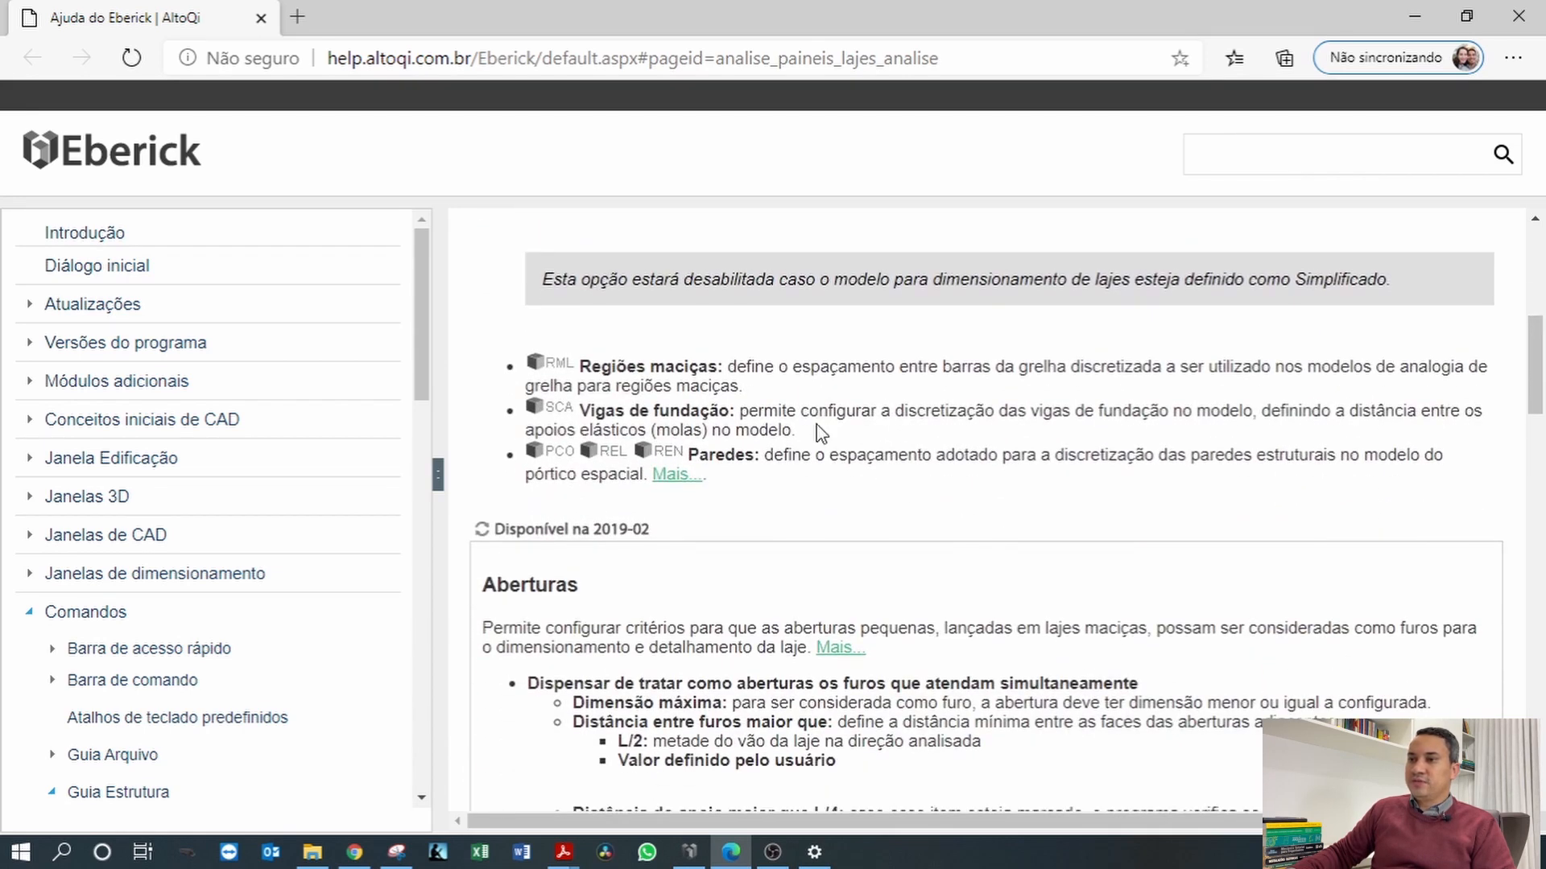
pyautogui.scroll(-2, 819, 432)
pyautogui.scroll(-1, 769, 427)
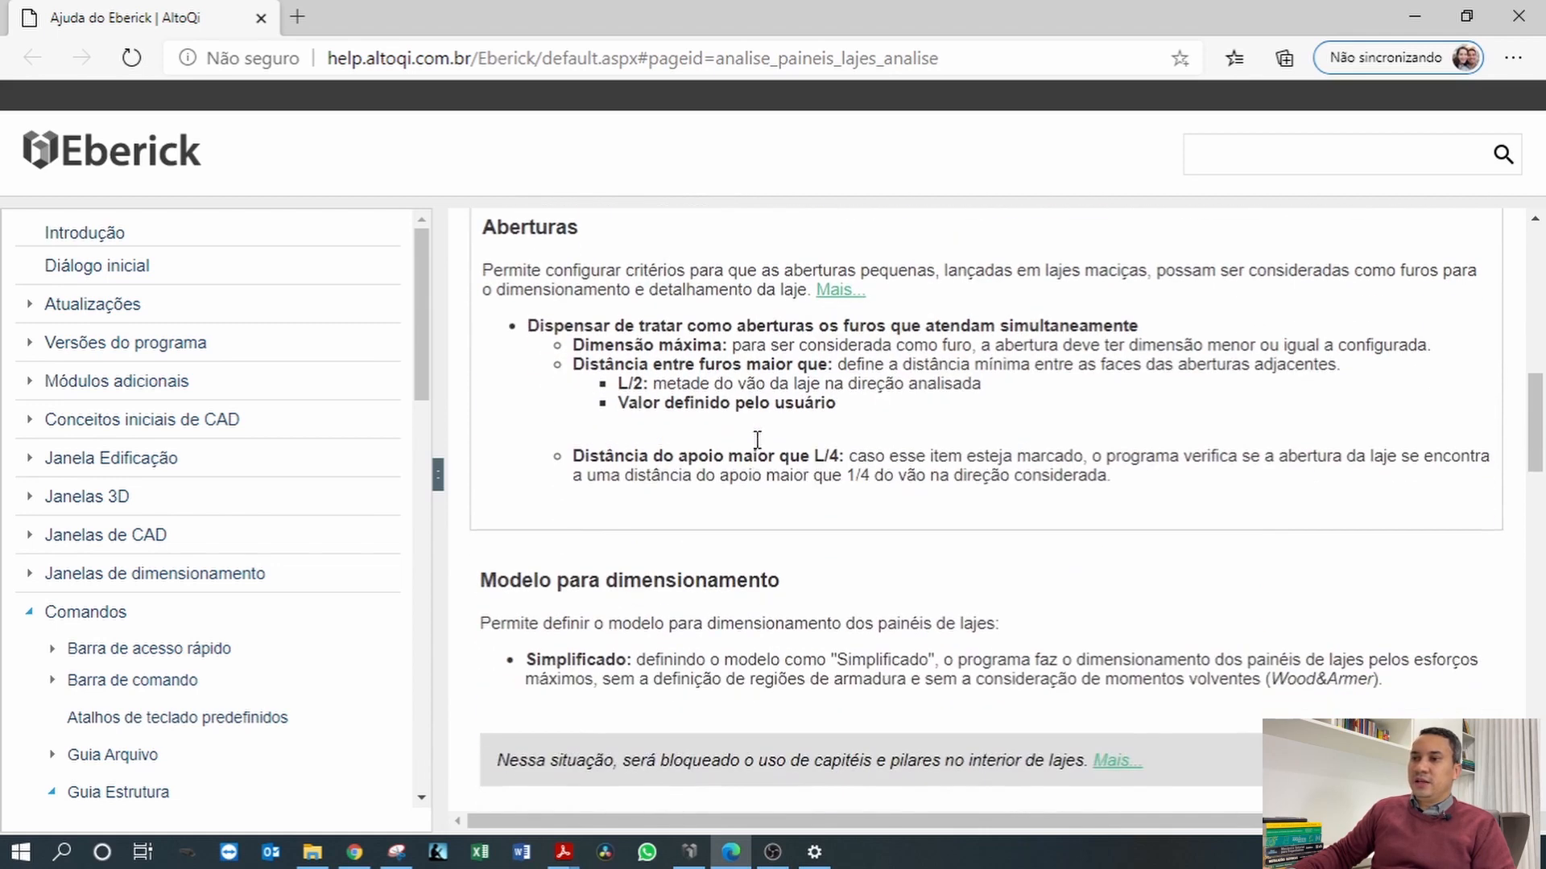
pyautogui.scroll(-3, 760, 449)
pyautogui.scroll(-5, 760, 449)
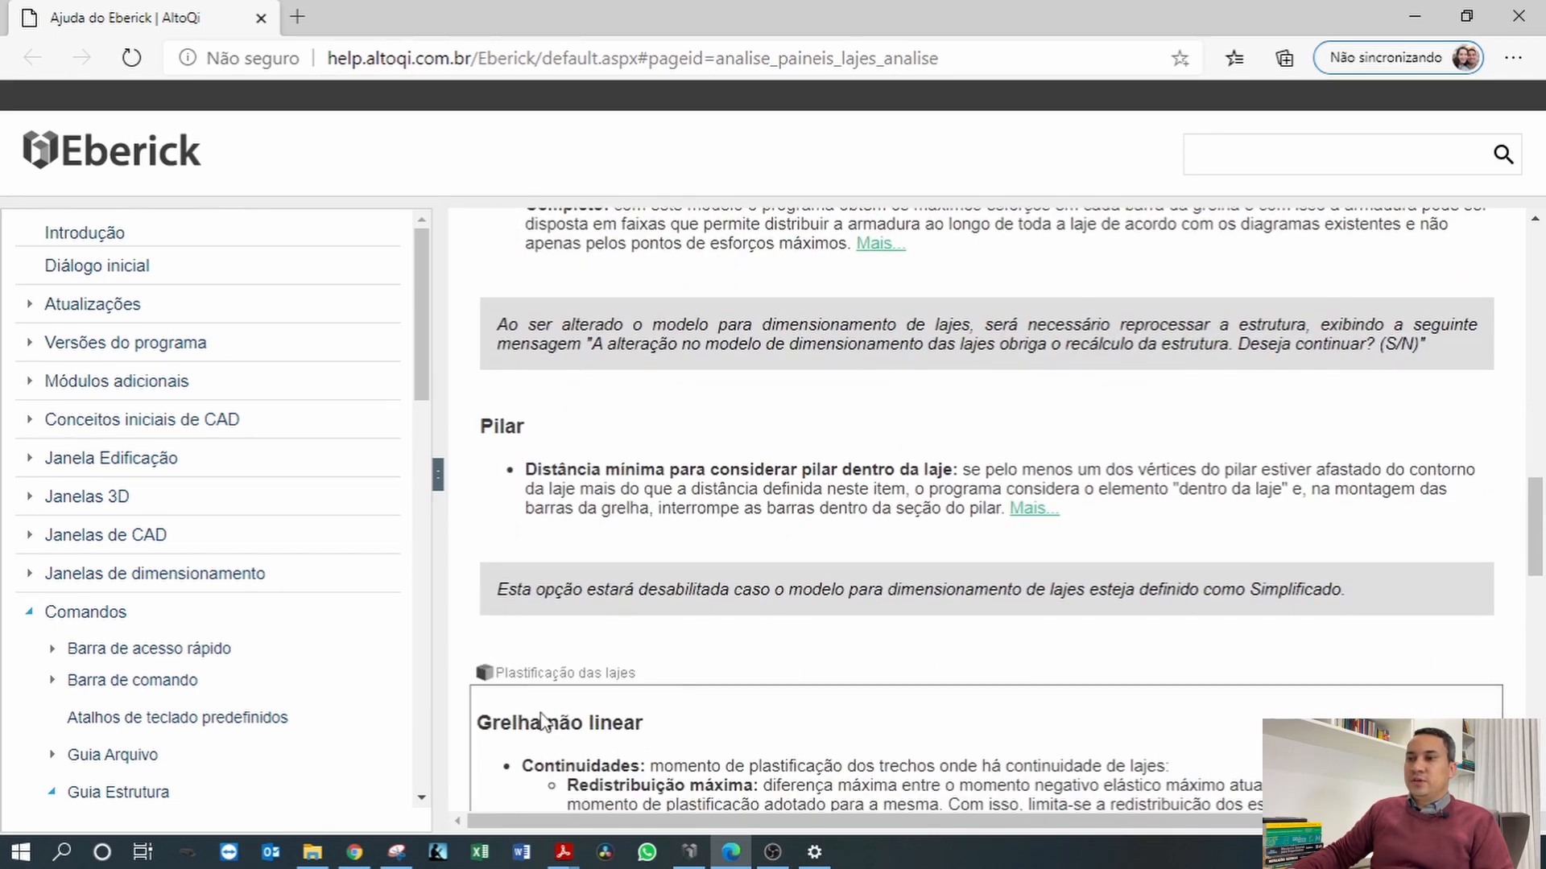
pyautogui.scroll(-1, 627, 721)
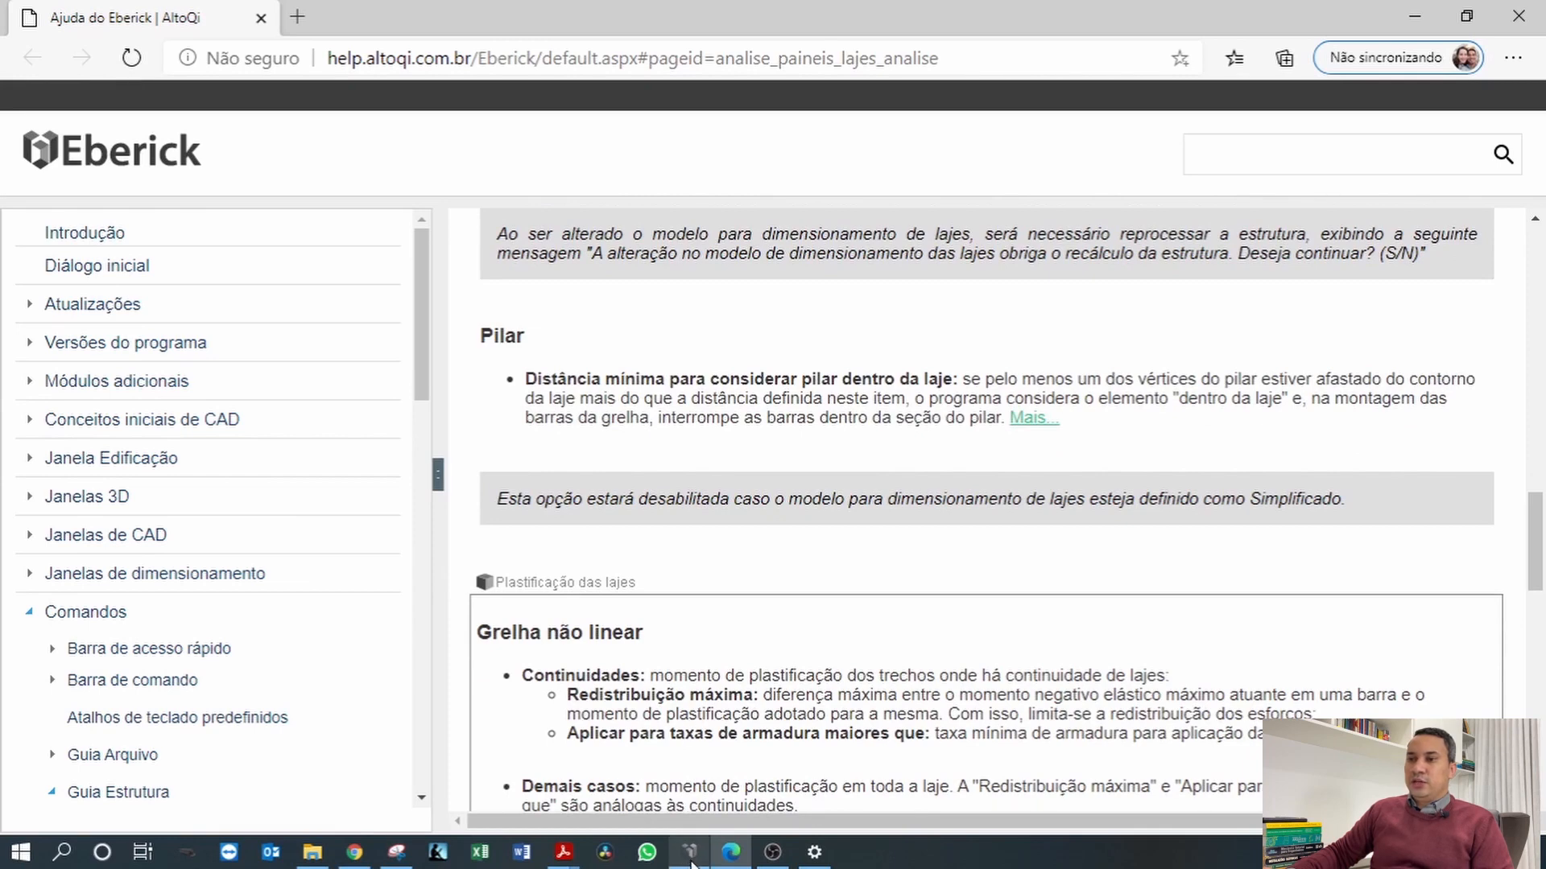
# Return to Eberick and close the Painéis de lajes and Análise settings without applying changes.
pyautogui.moveTo(691, 857)
pyautogui.click(697, 745)
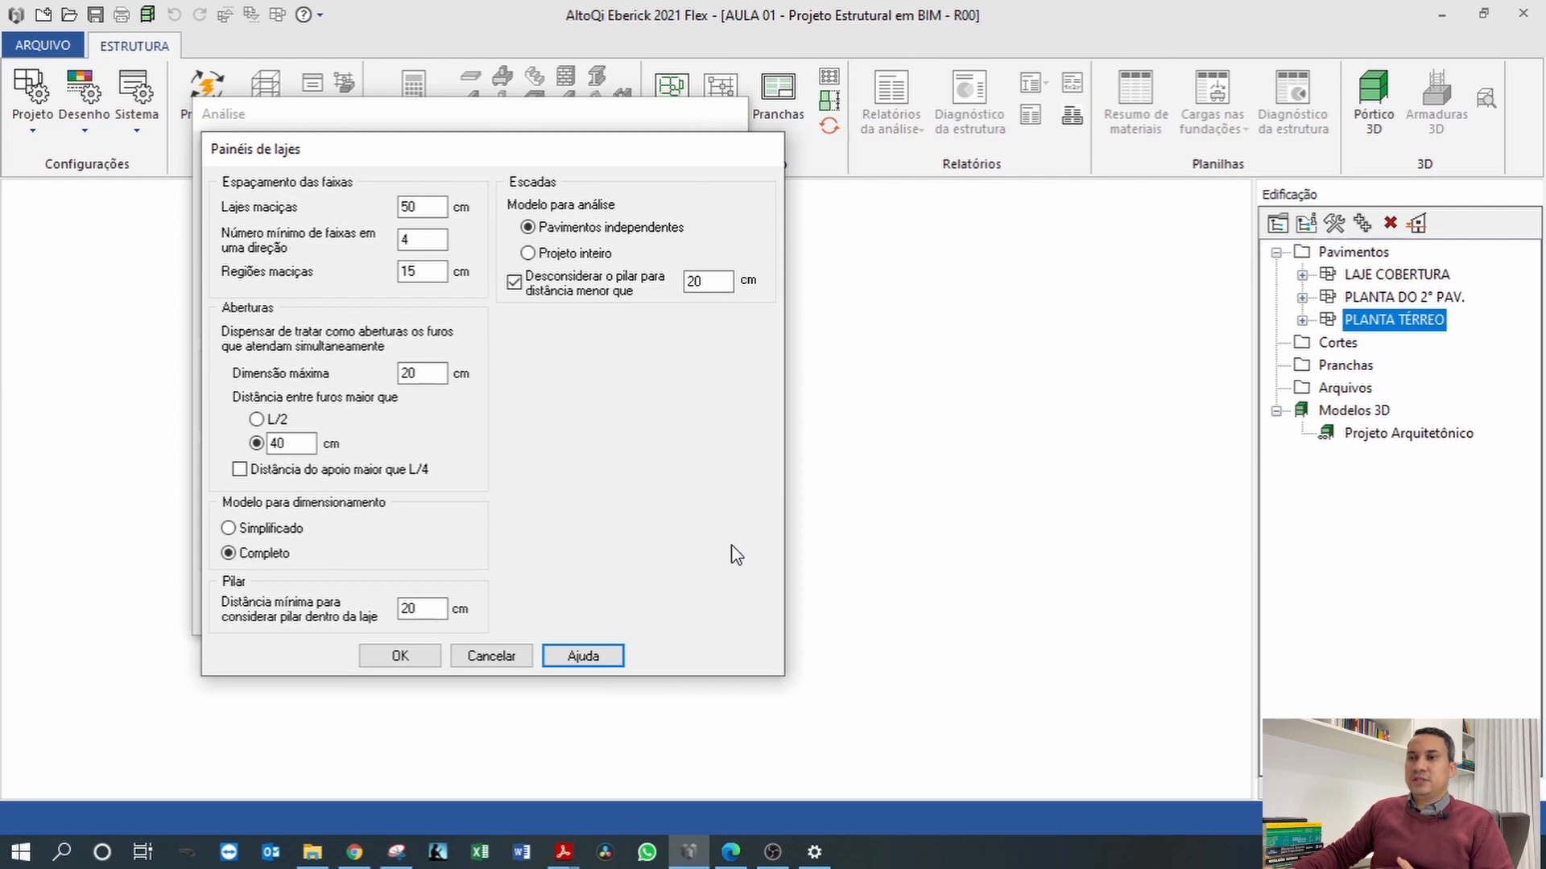
pyautogui.click(492, 657)
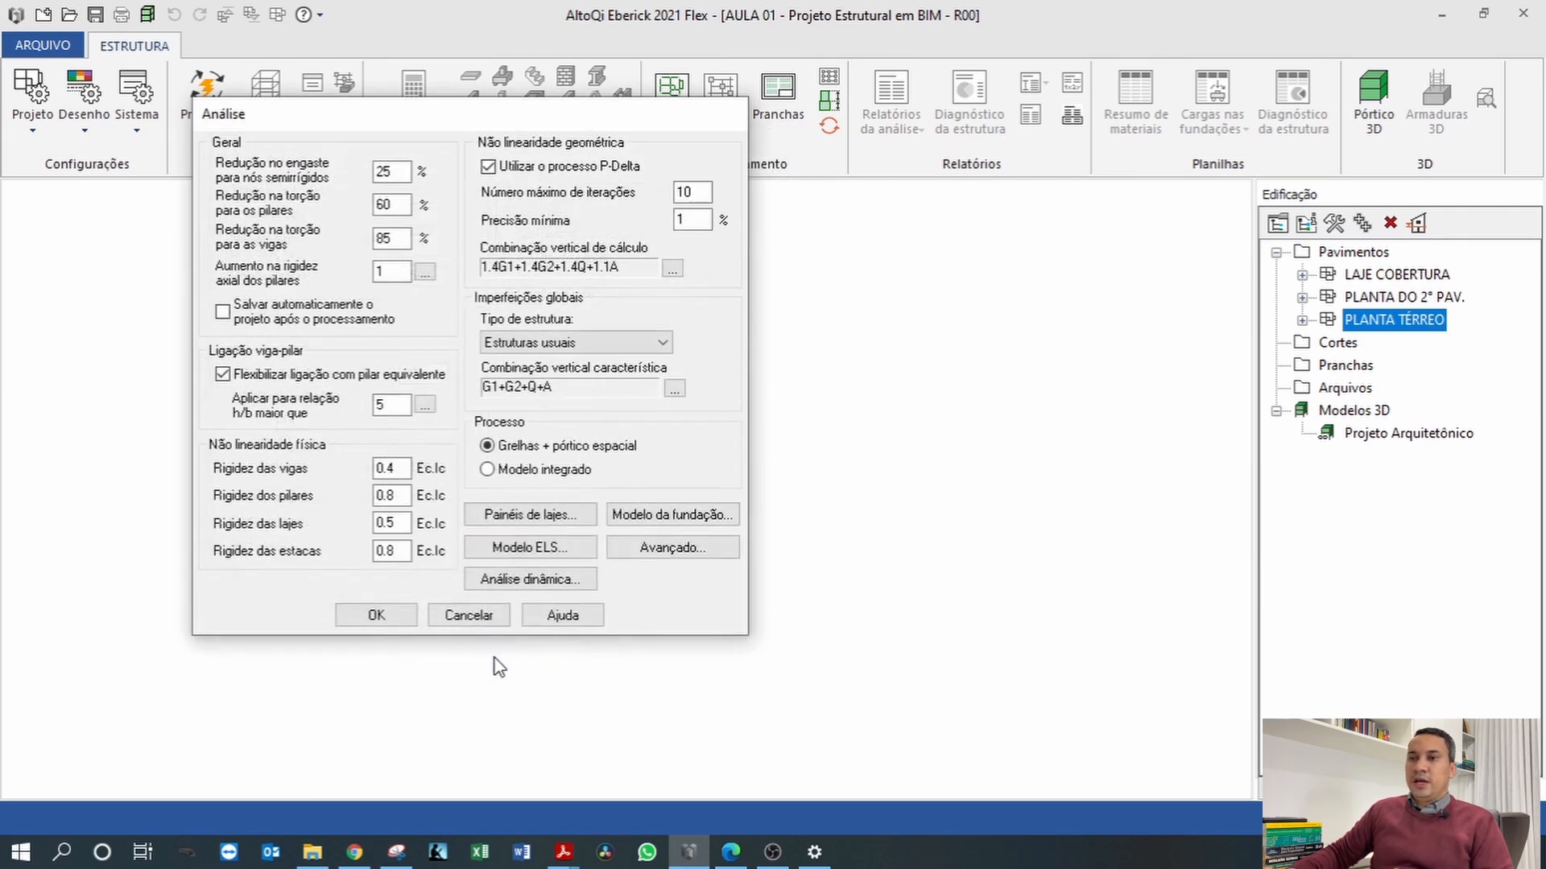
pyautogui.click(570, 549)
pyautogui.click(469, 615)
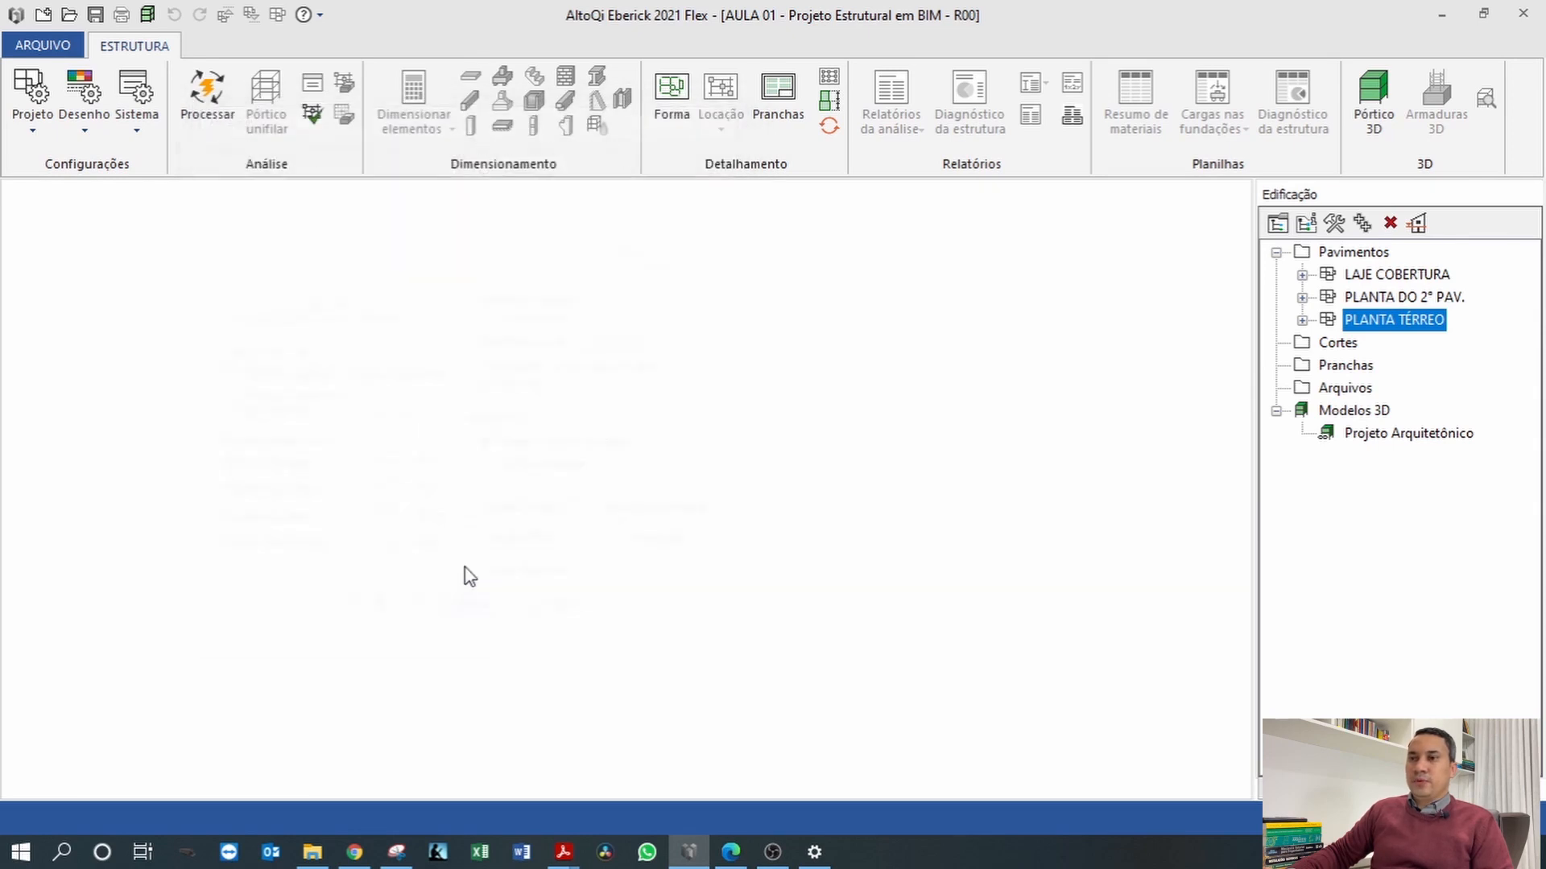
# Examine the project's column (Pilares) detailing settings, including foundation anchorage length and the additional Detalhamentos options.
pyautogui.click(42, 130)
pyautogui.click(91, 208)
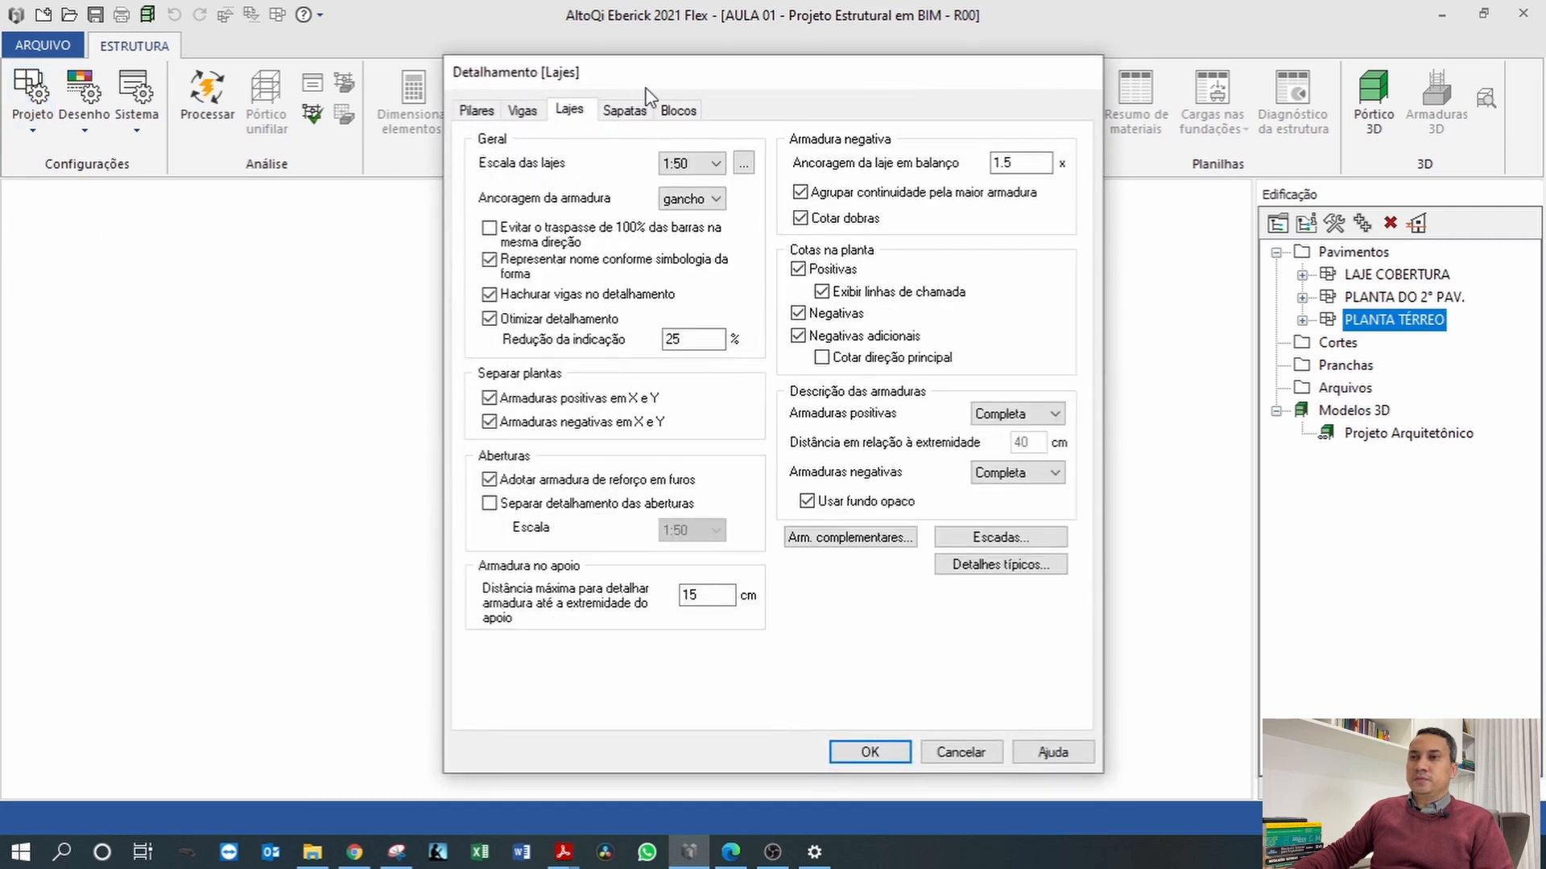
pyautogui.click(476, 111)
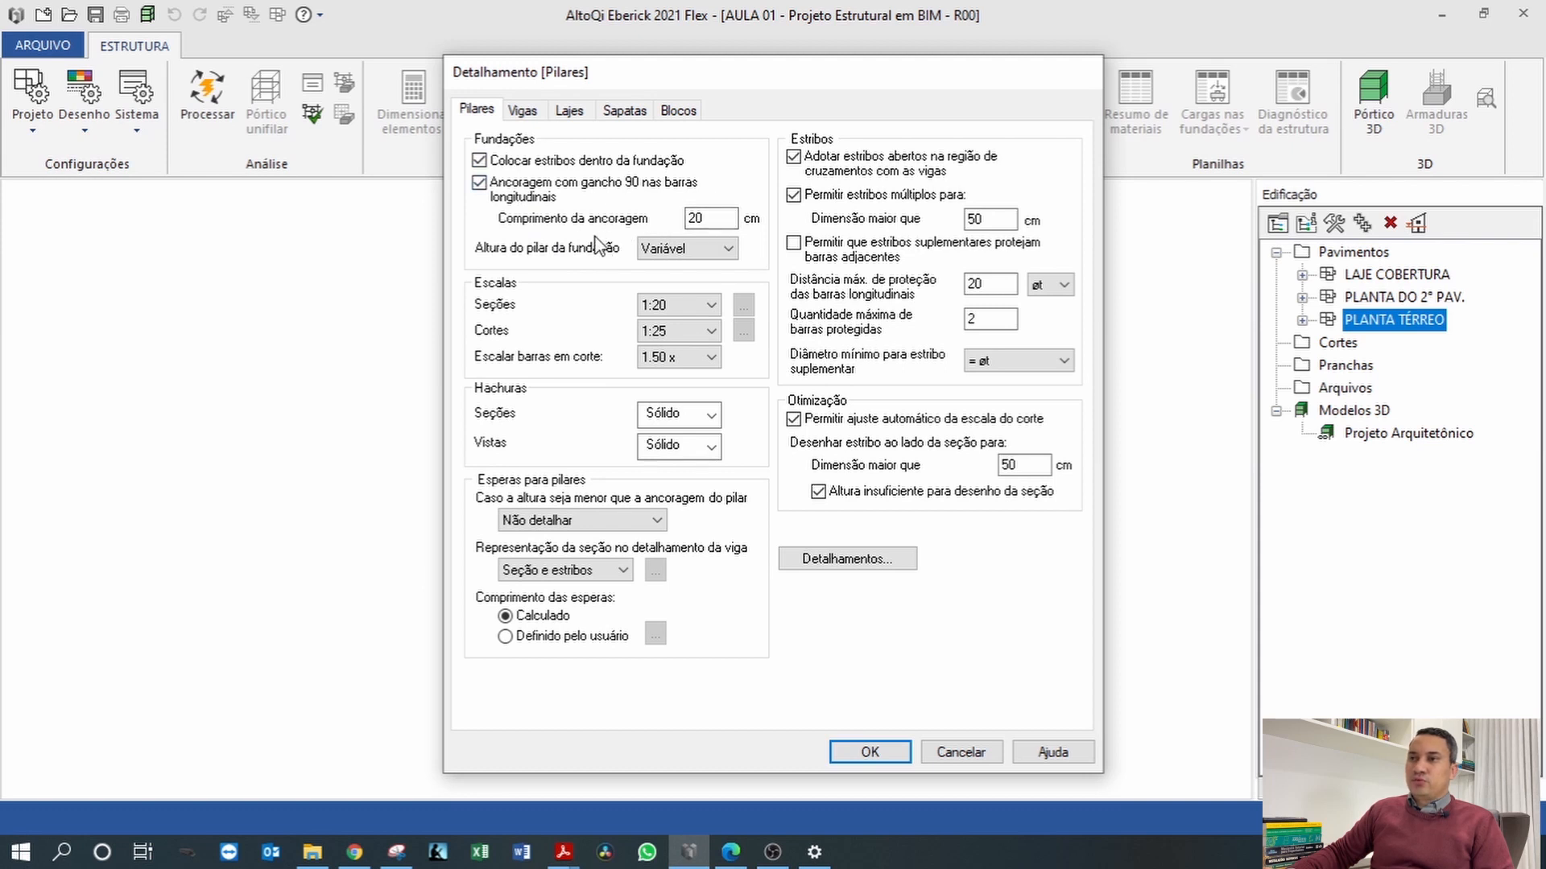
pyautogui.doubleClick(706, 217)
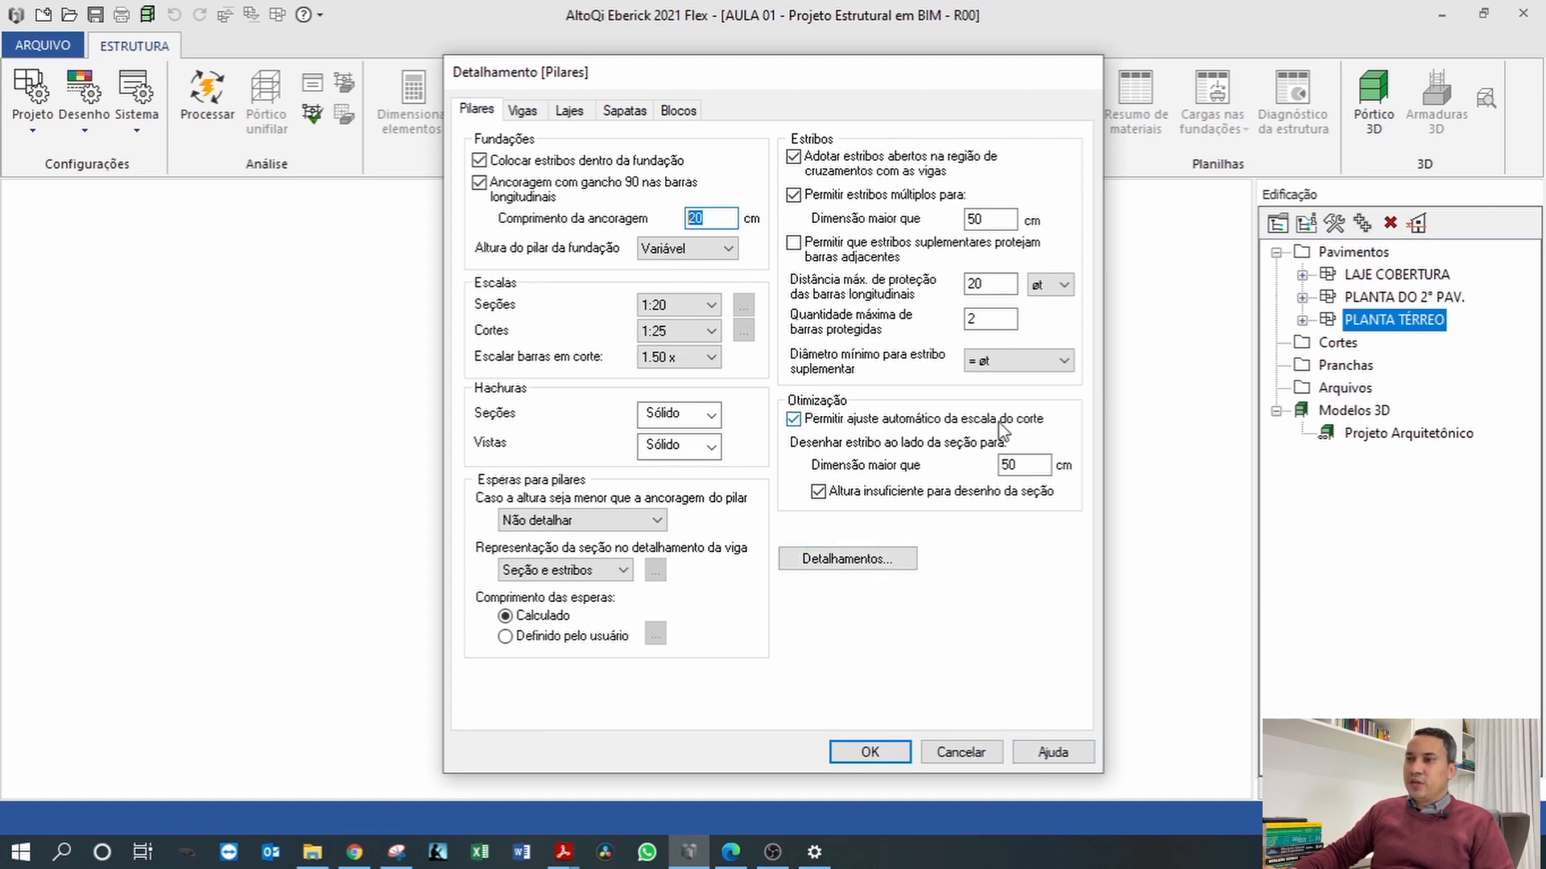
pyautogui.click(876, 566)
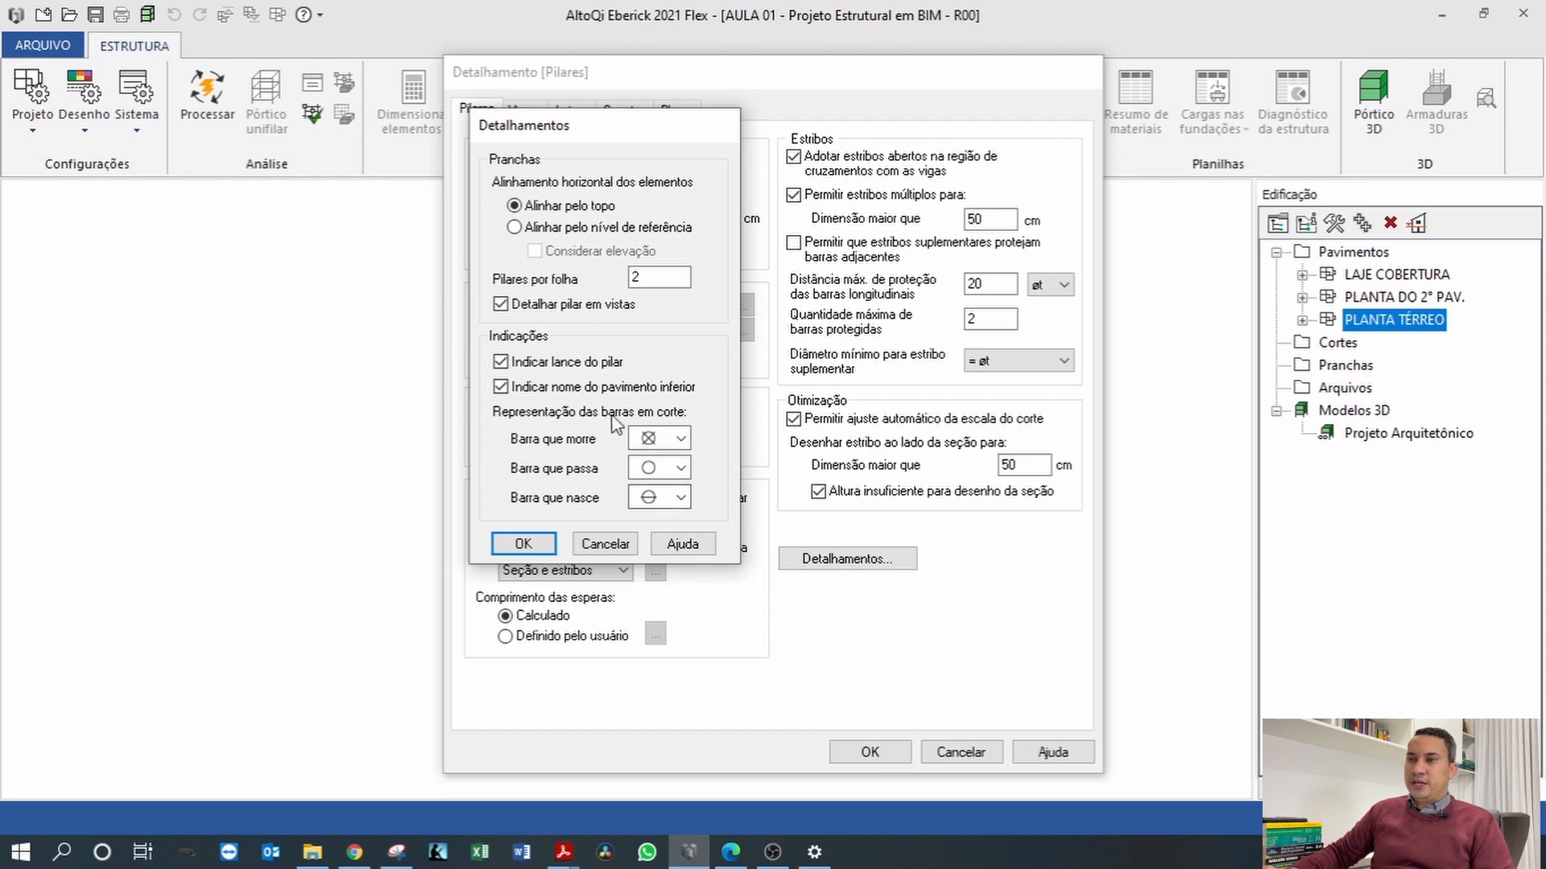
pyautogui.click(605, 545)
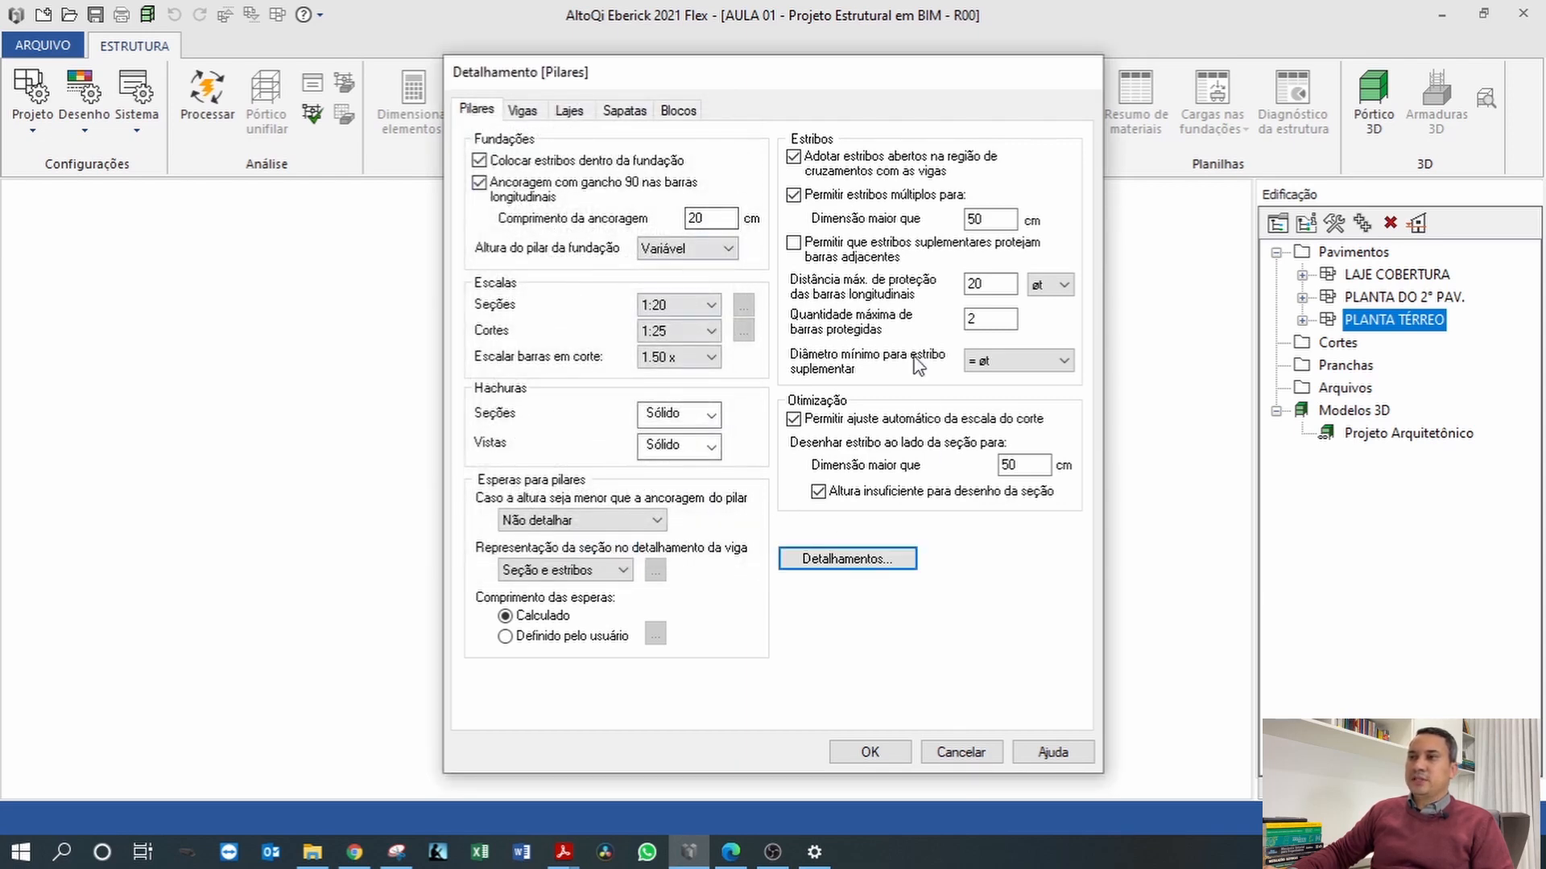
# Examine the detailing settings for beams (Vigas) and slabs (Lajes), including the slabs' Armaduras complementares options.
pyautogui.click(525, 112)
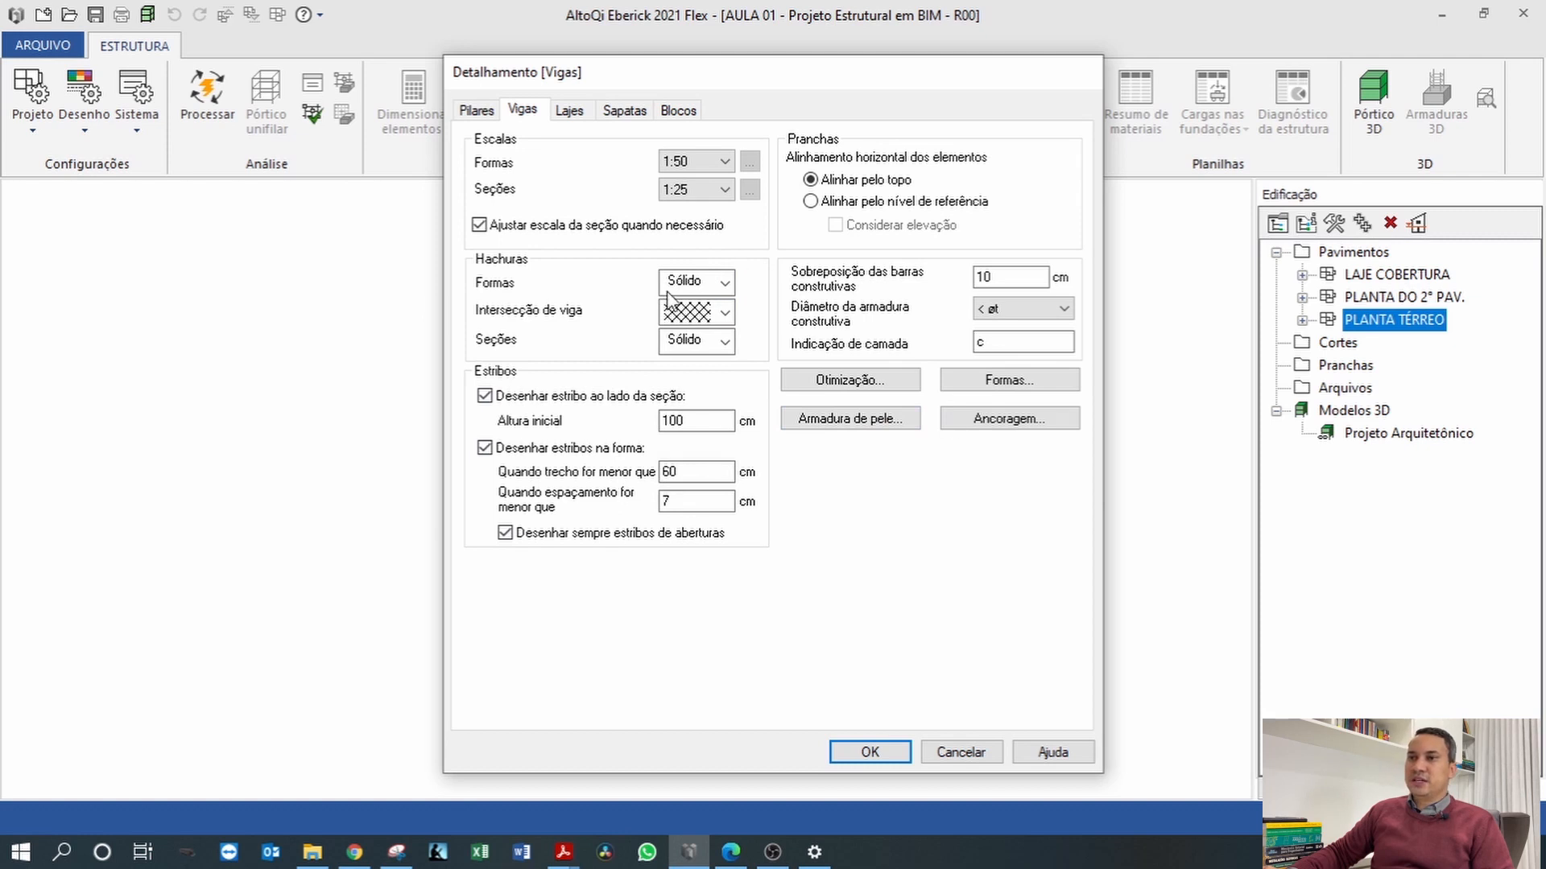
pyautogui.click(571, 119)
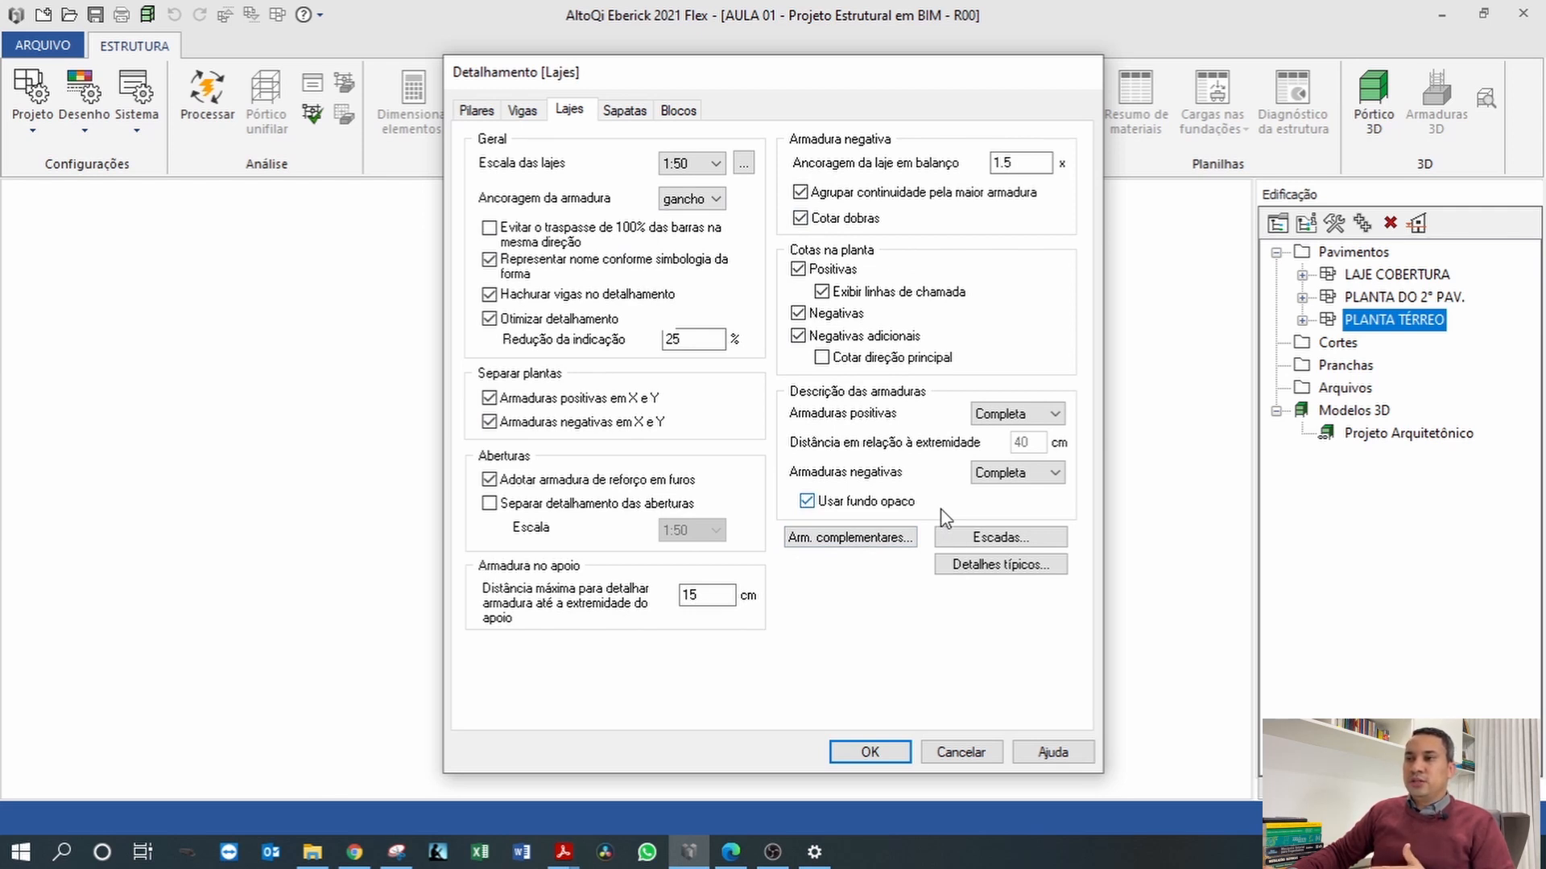
pyautogui.click(897, 545)
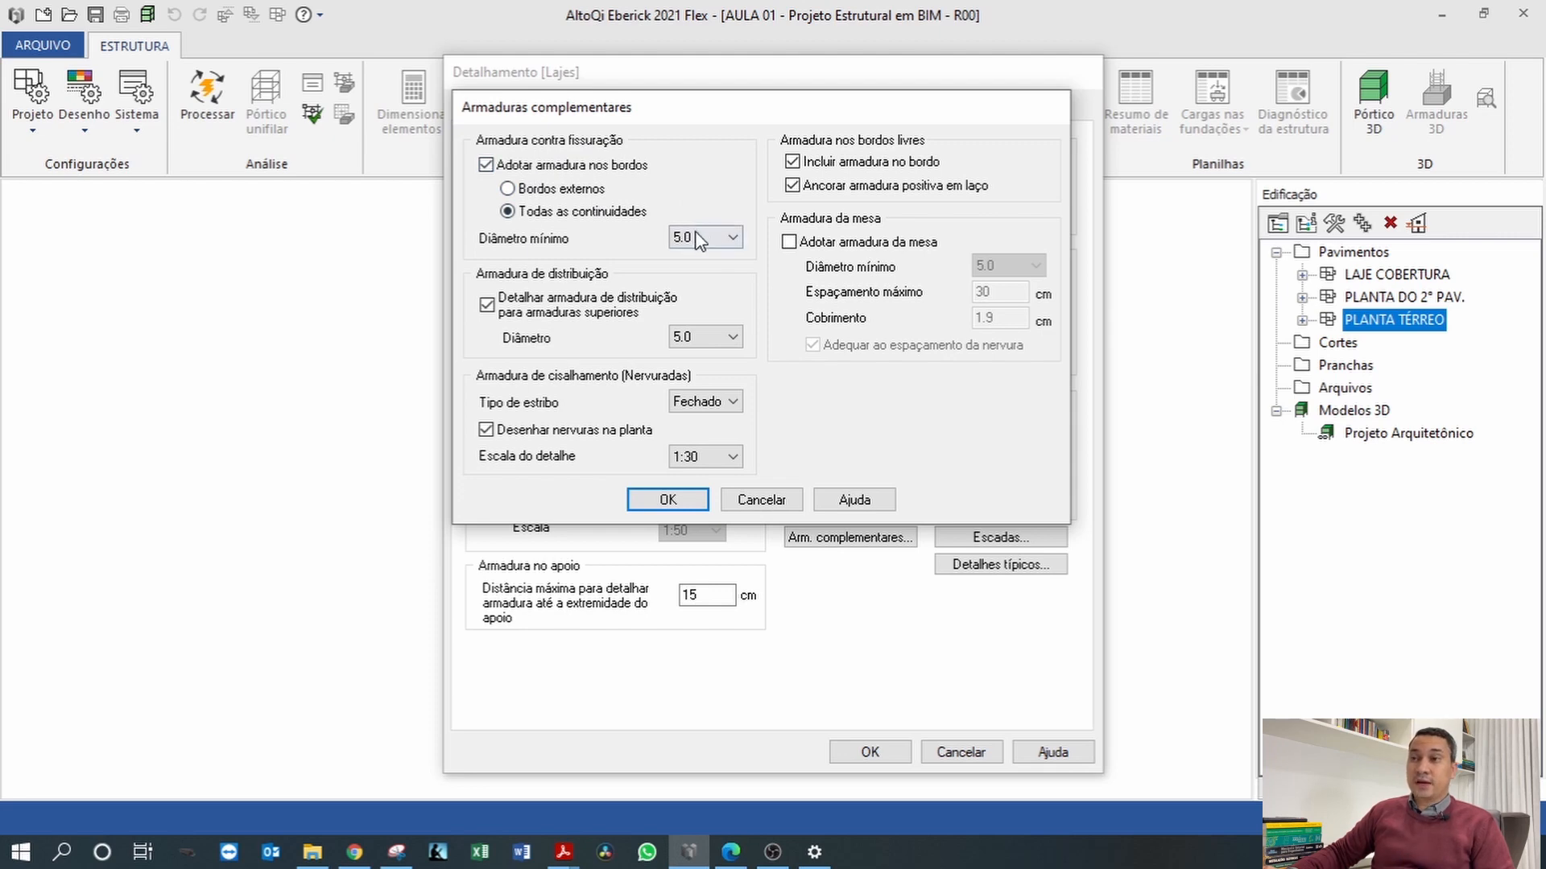
pyautogui.click(770, 505)
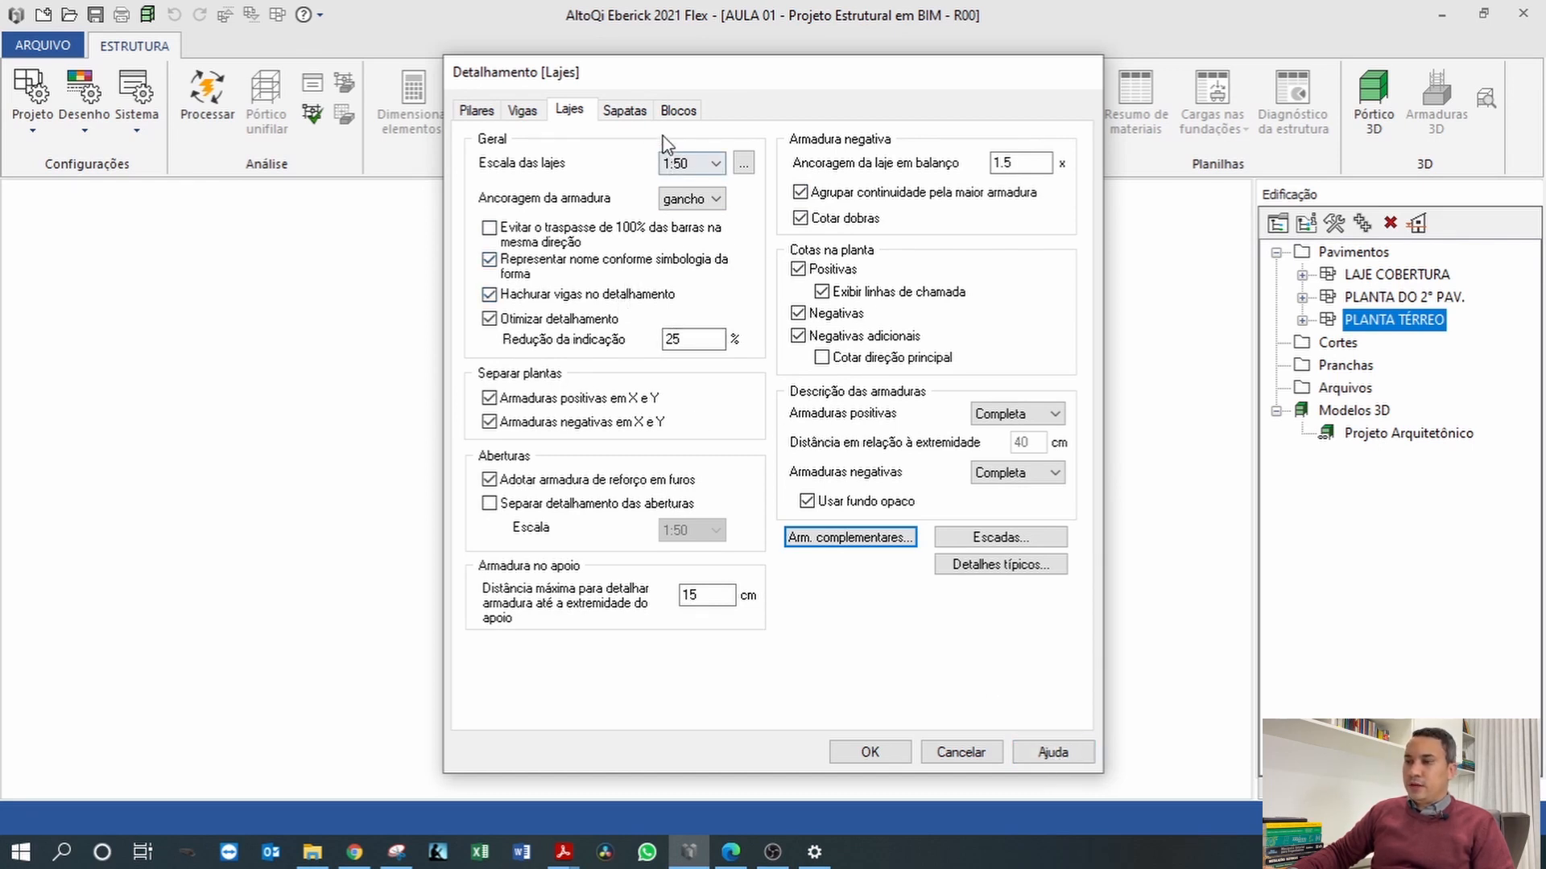
# Examine the footing (Sapatas) and pile cap (Blocos) detailing settings, including the cap's cover over the pile, and leave without applying changes.
pyautogui.click(626, 113)
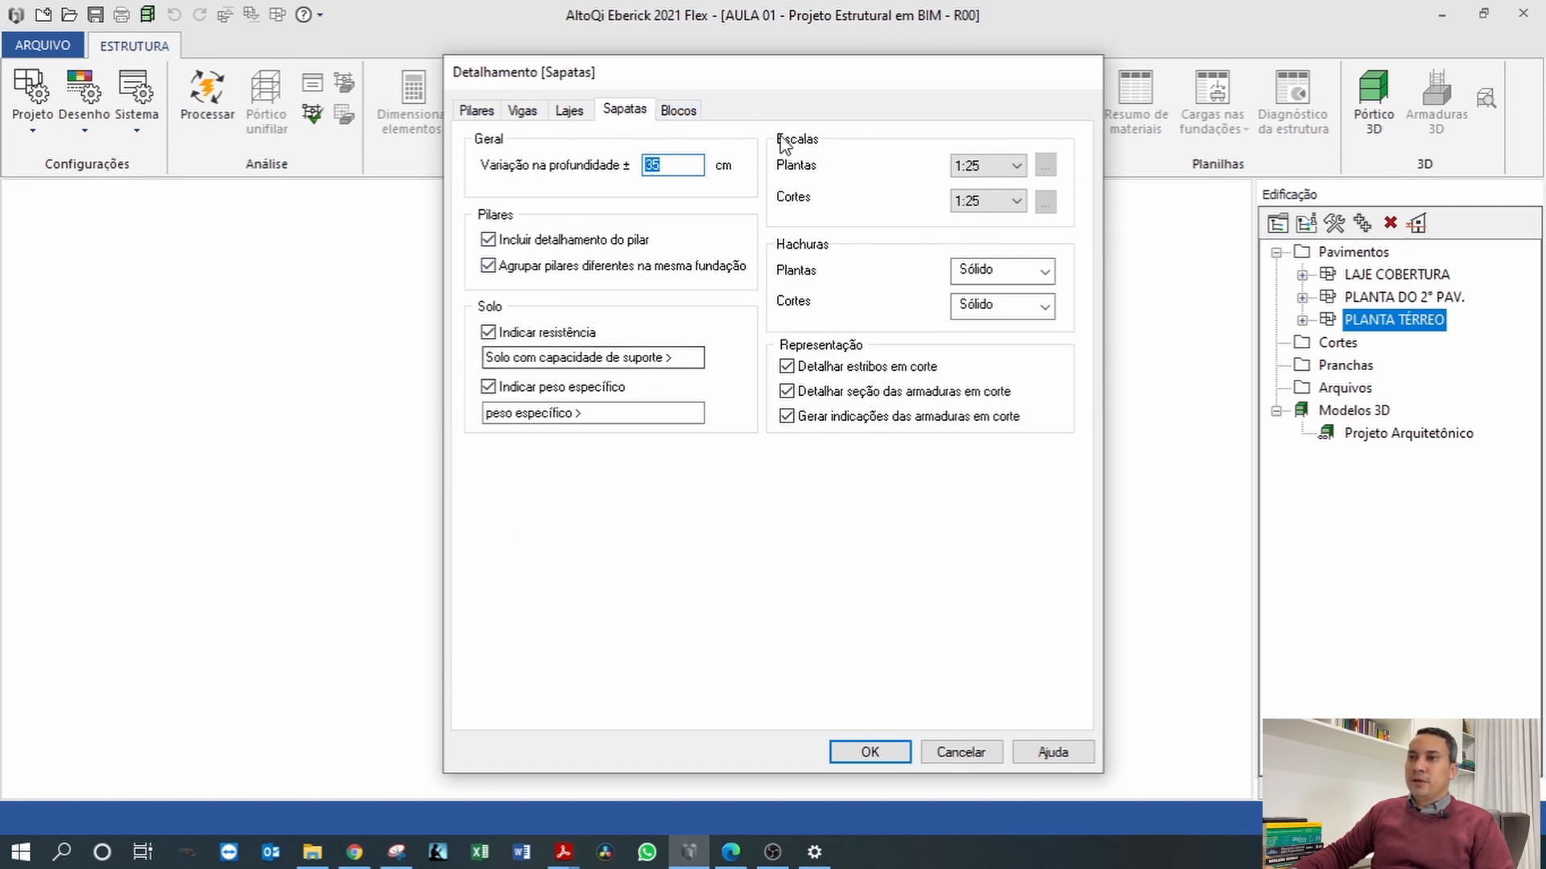
pyautogui.click(686, 113)
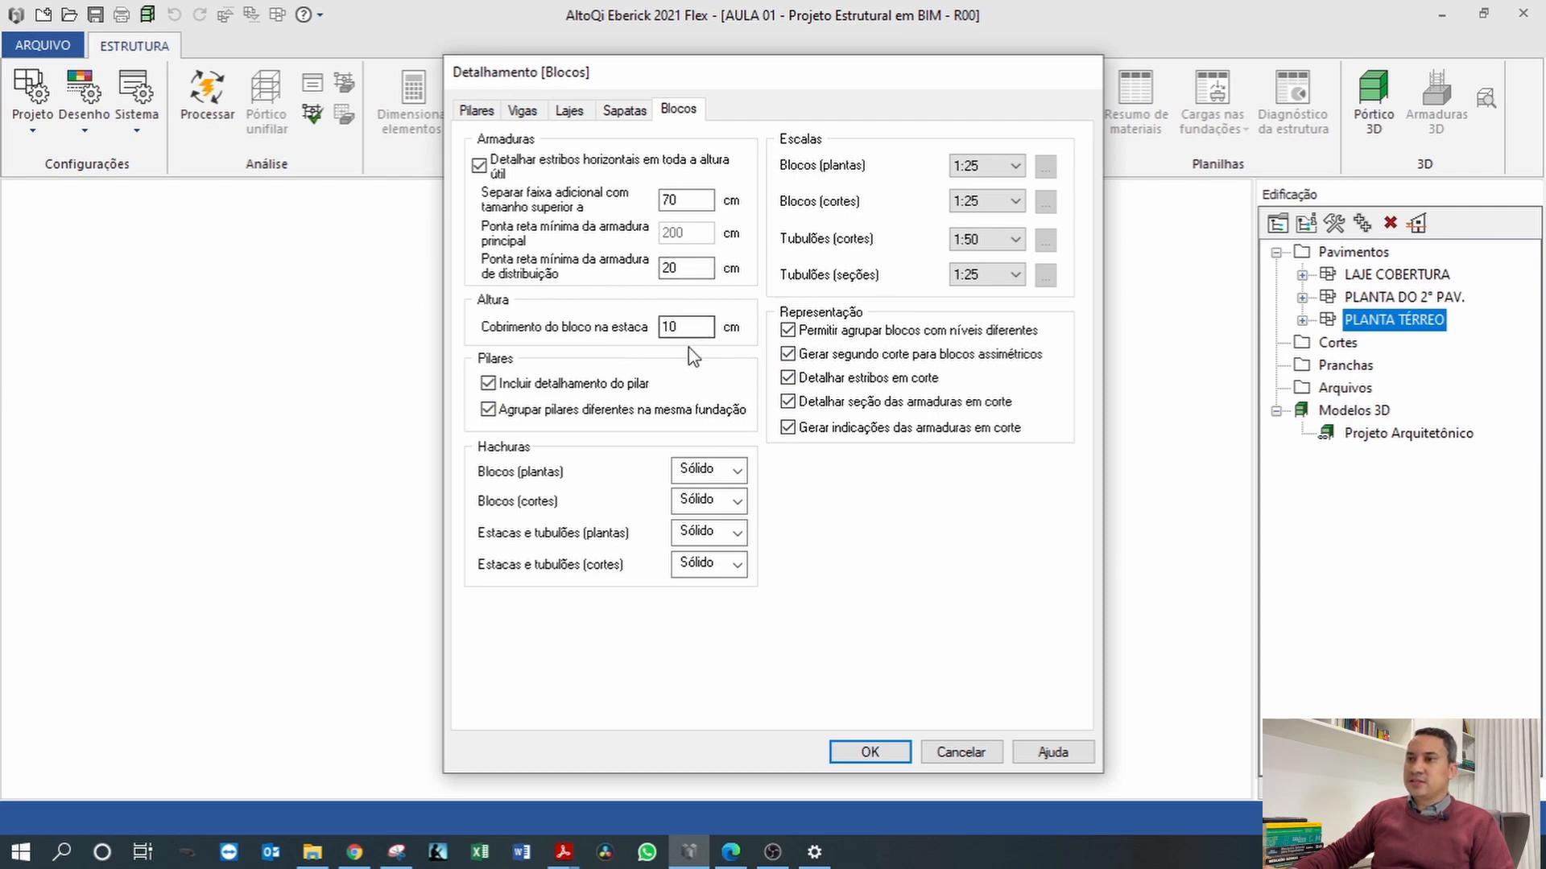
pyautogui.click(671, 328)
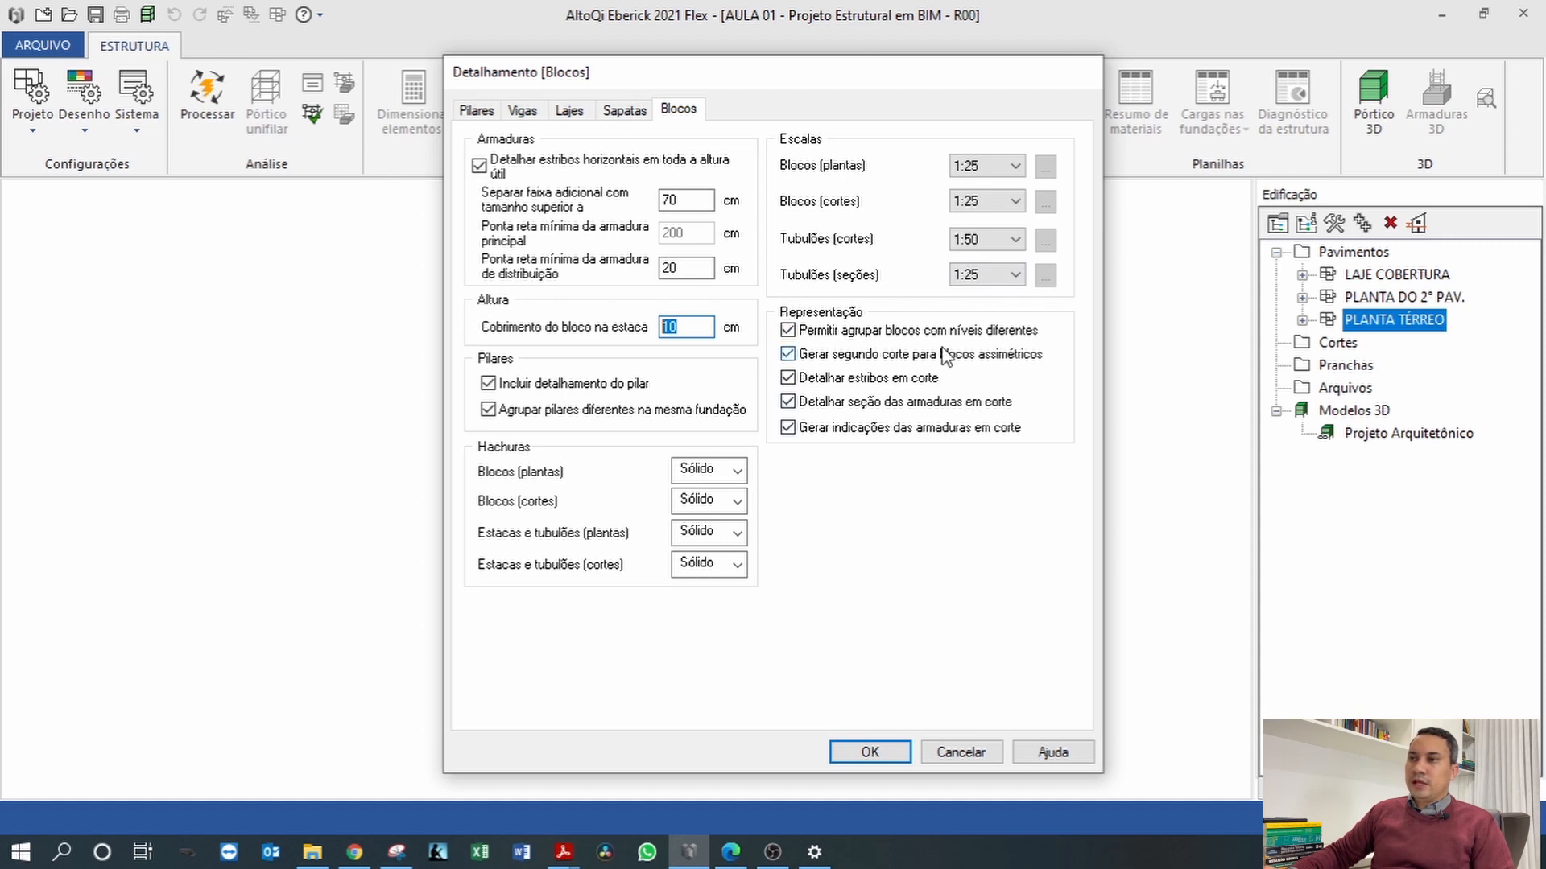
pyautogui.click(967, 754)
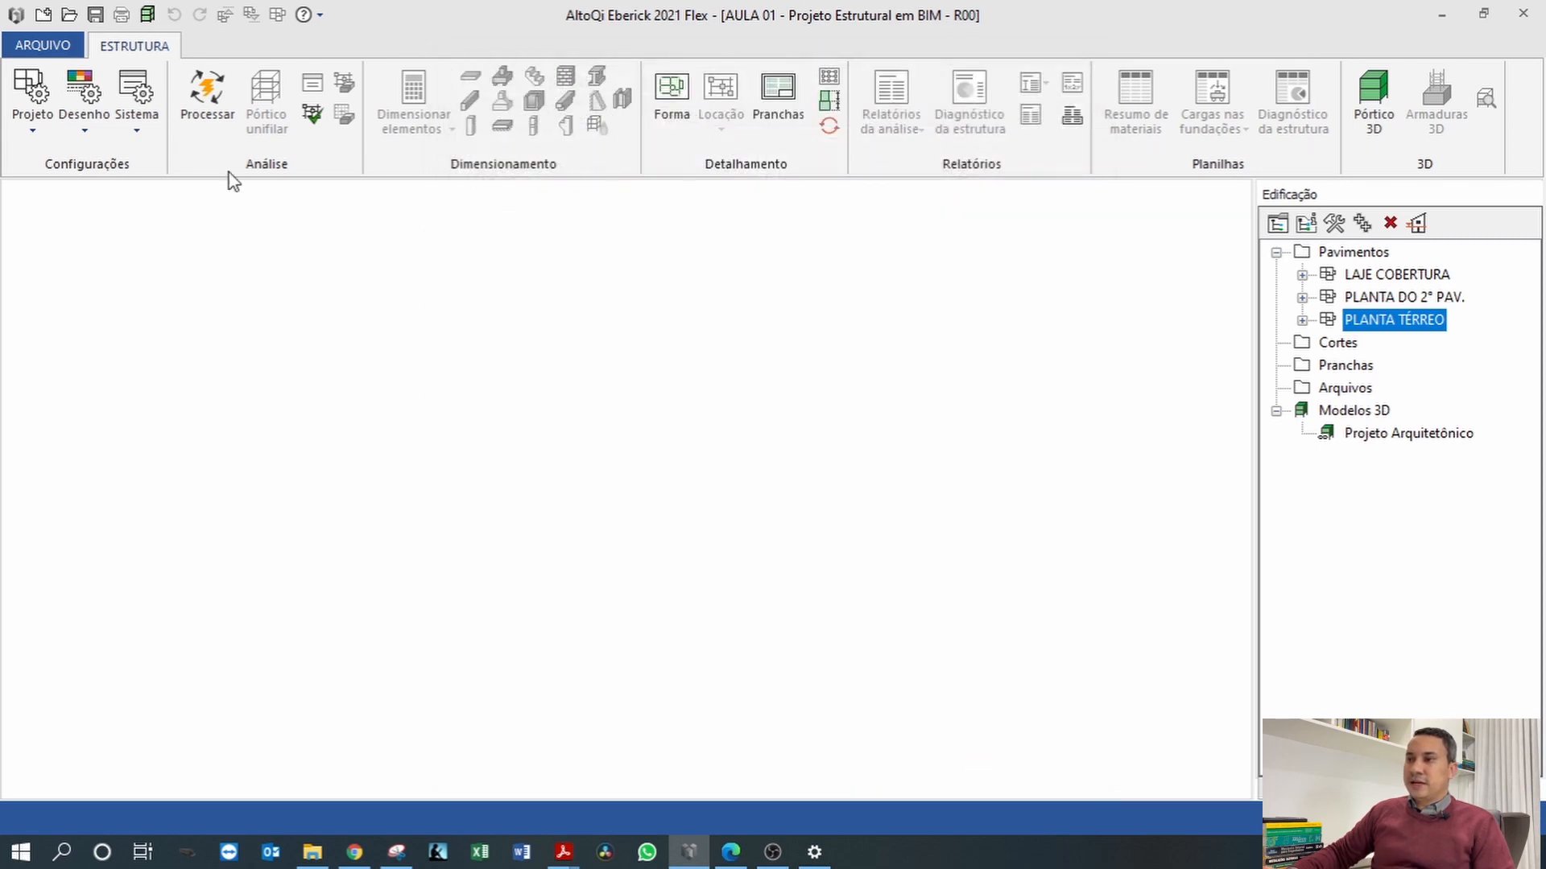
# Examine the column (Pilares) design settings, including the stirrup, reinforcement ratio and minimum section limits and the Linha neutra options, without changing them.
pyautogui.click(36, 134)
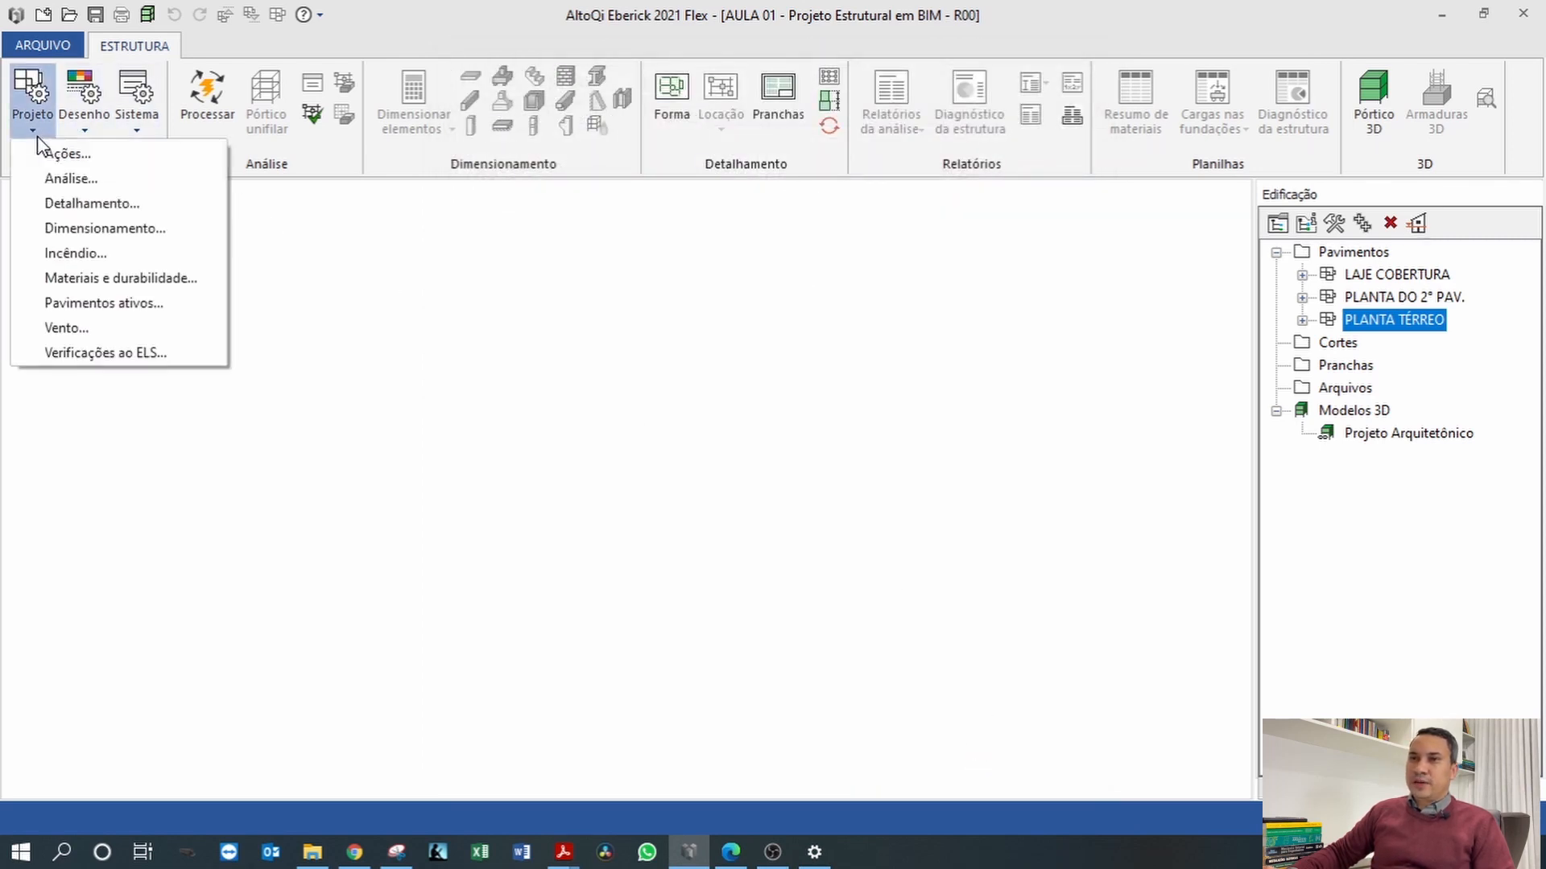
pyautogui.click(77, 231)
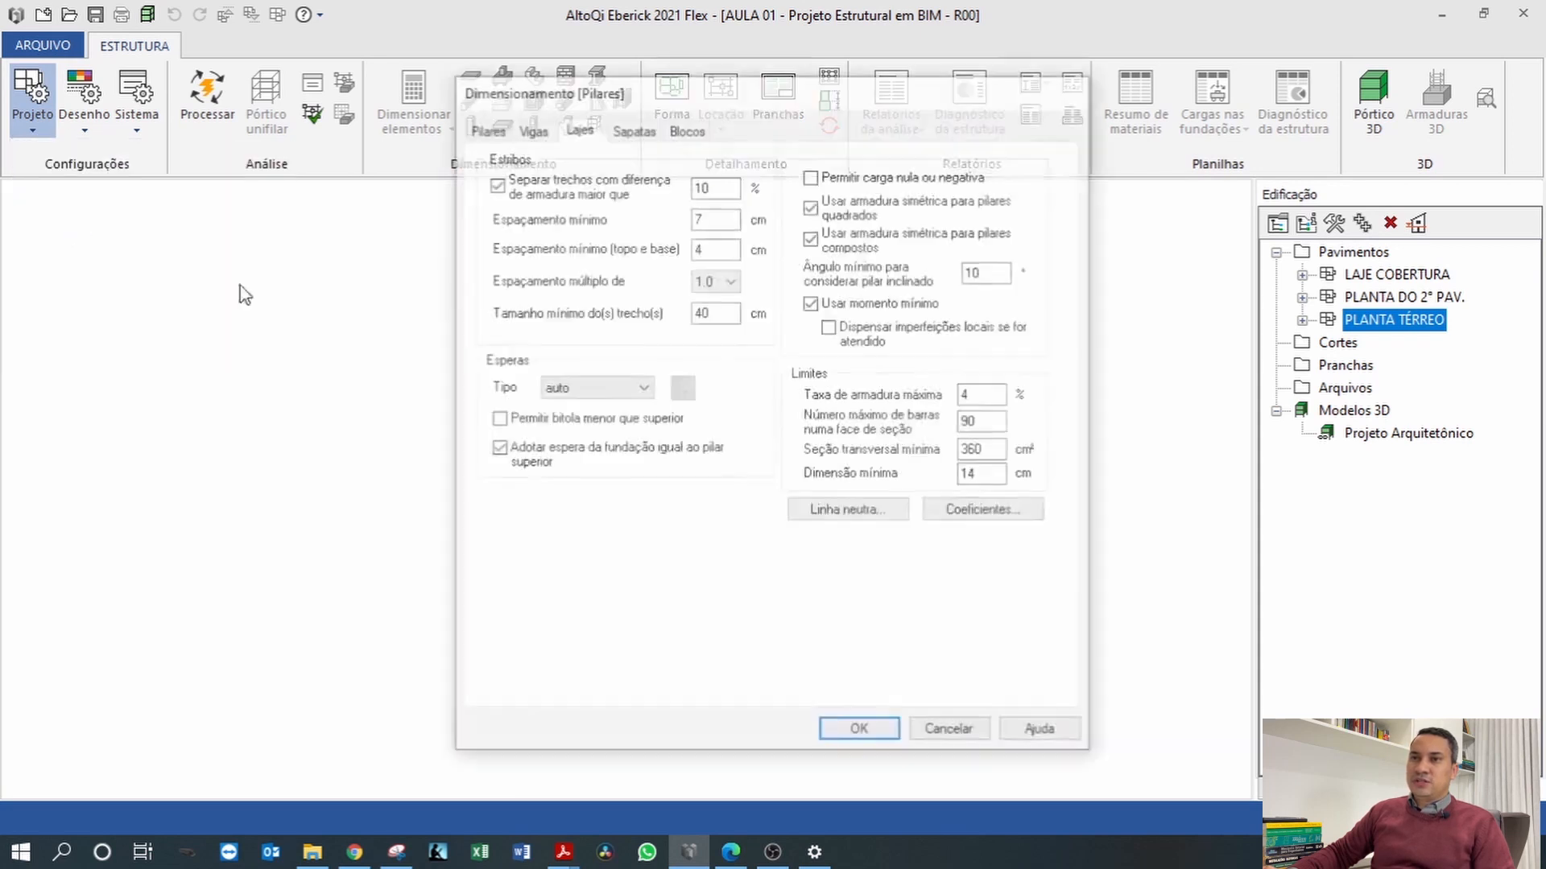
pyautogui.click(485, 126)
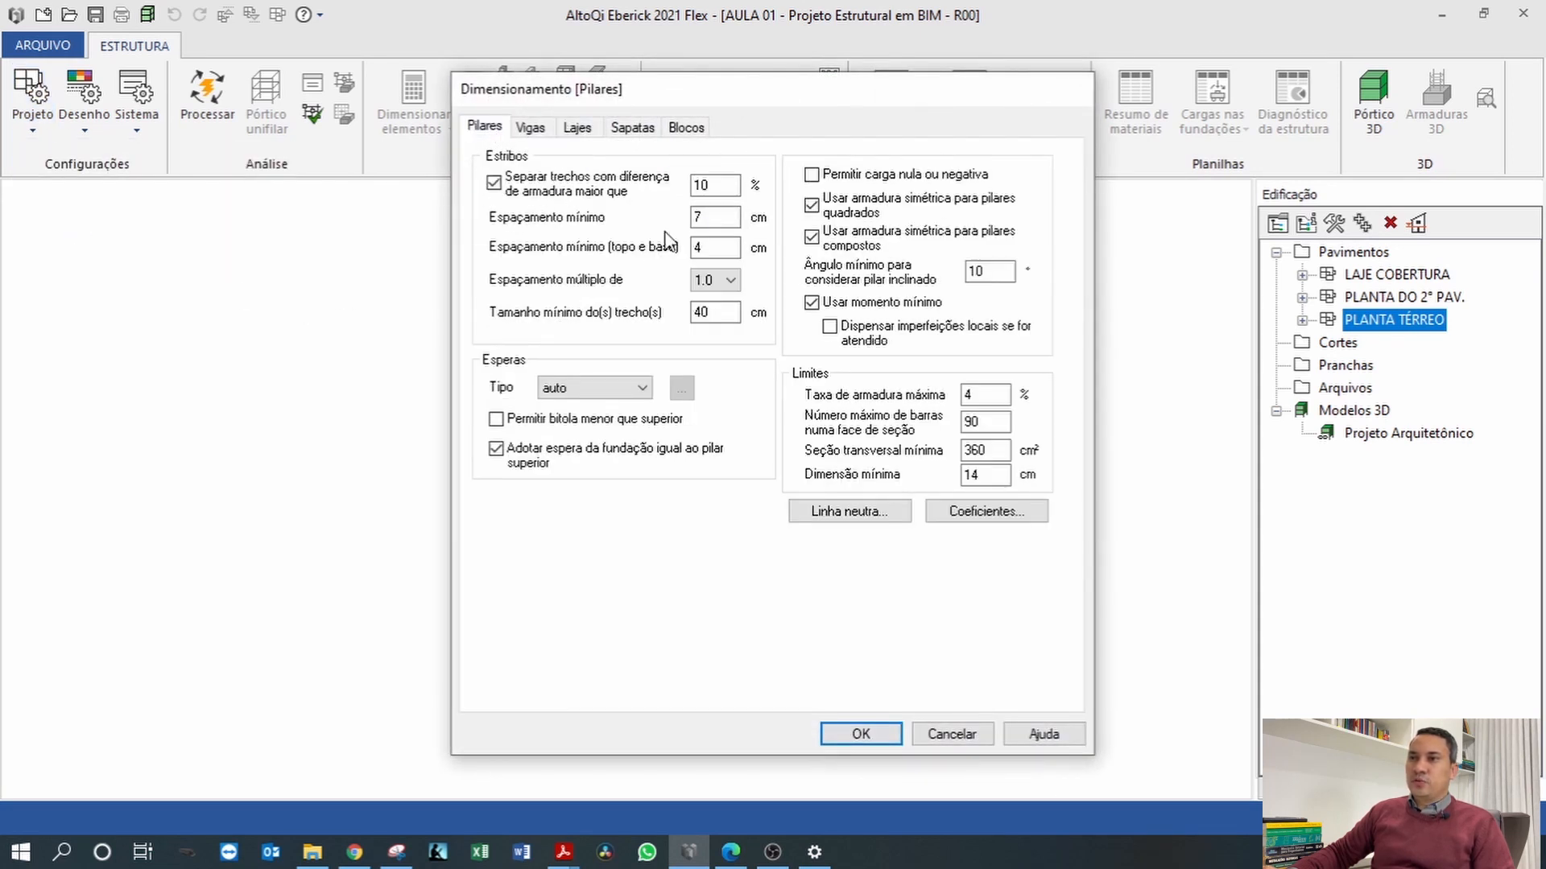
pyautogui.moveTo(717, 185); pyautogui.dragTo(696, 187)
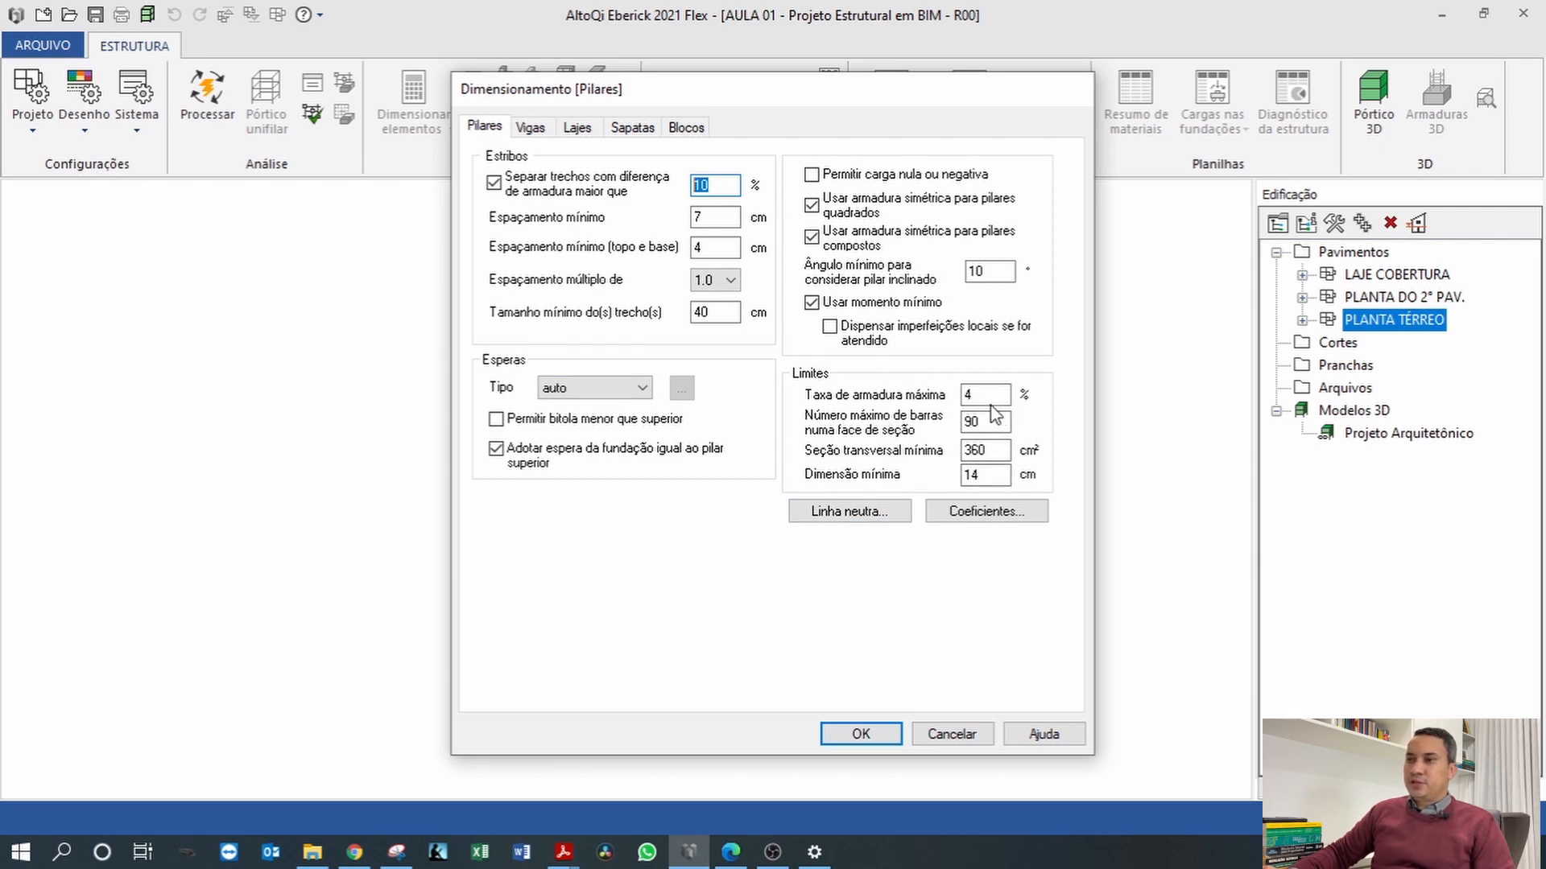
pyautogui.moveTo(989, 393); pyautogui.dragTo(963, 390)
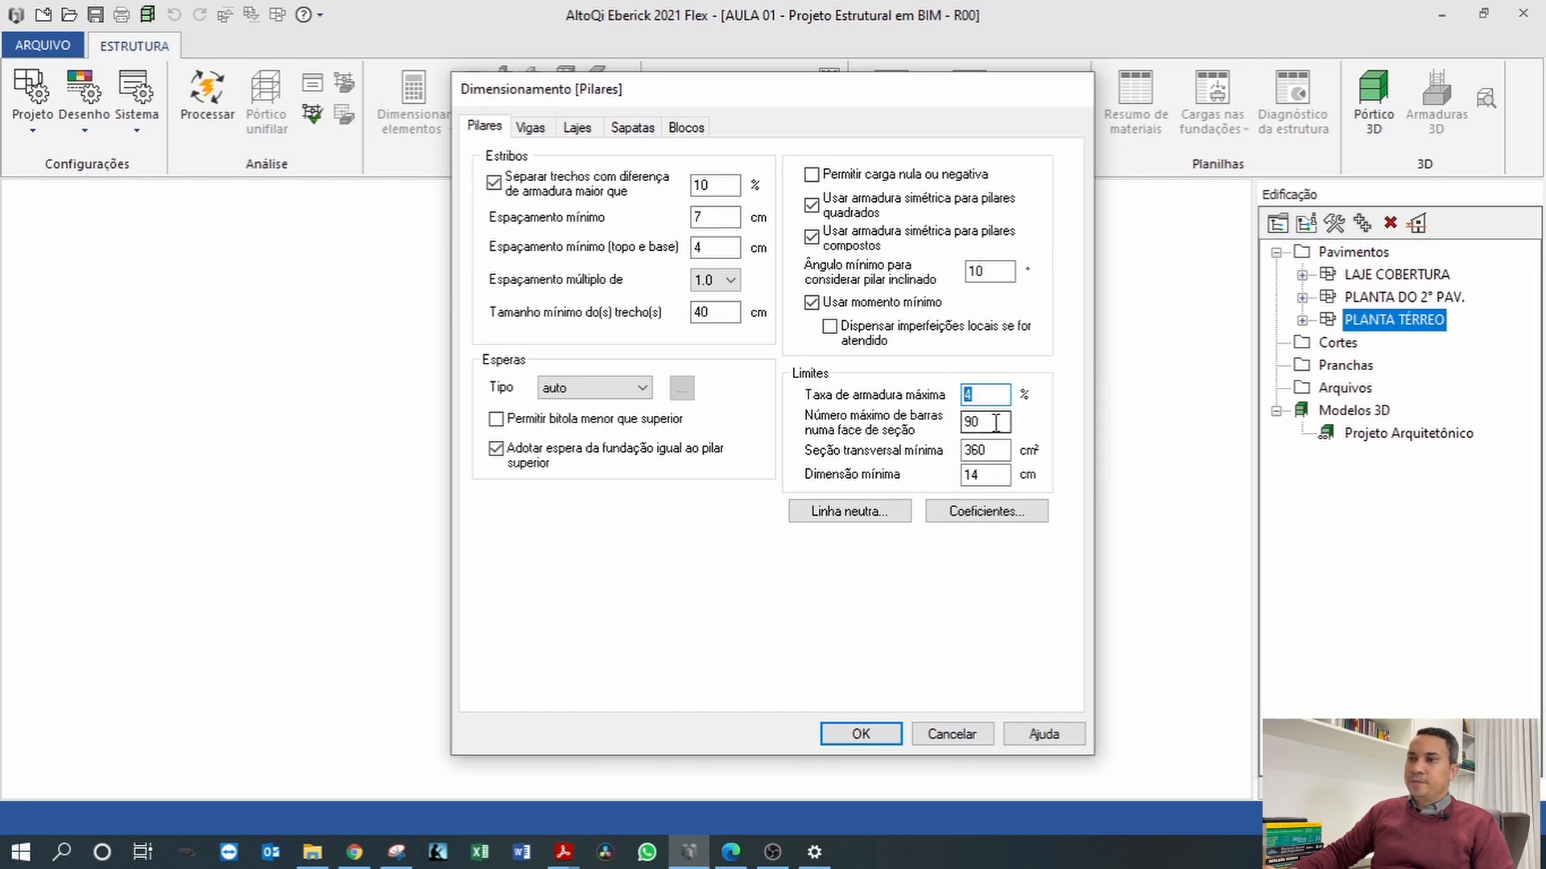
pyautogui.moveTo(998, 449); pyautogui.dragTo(962, 441)
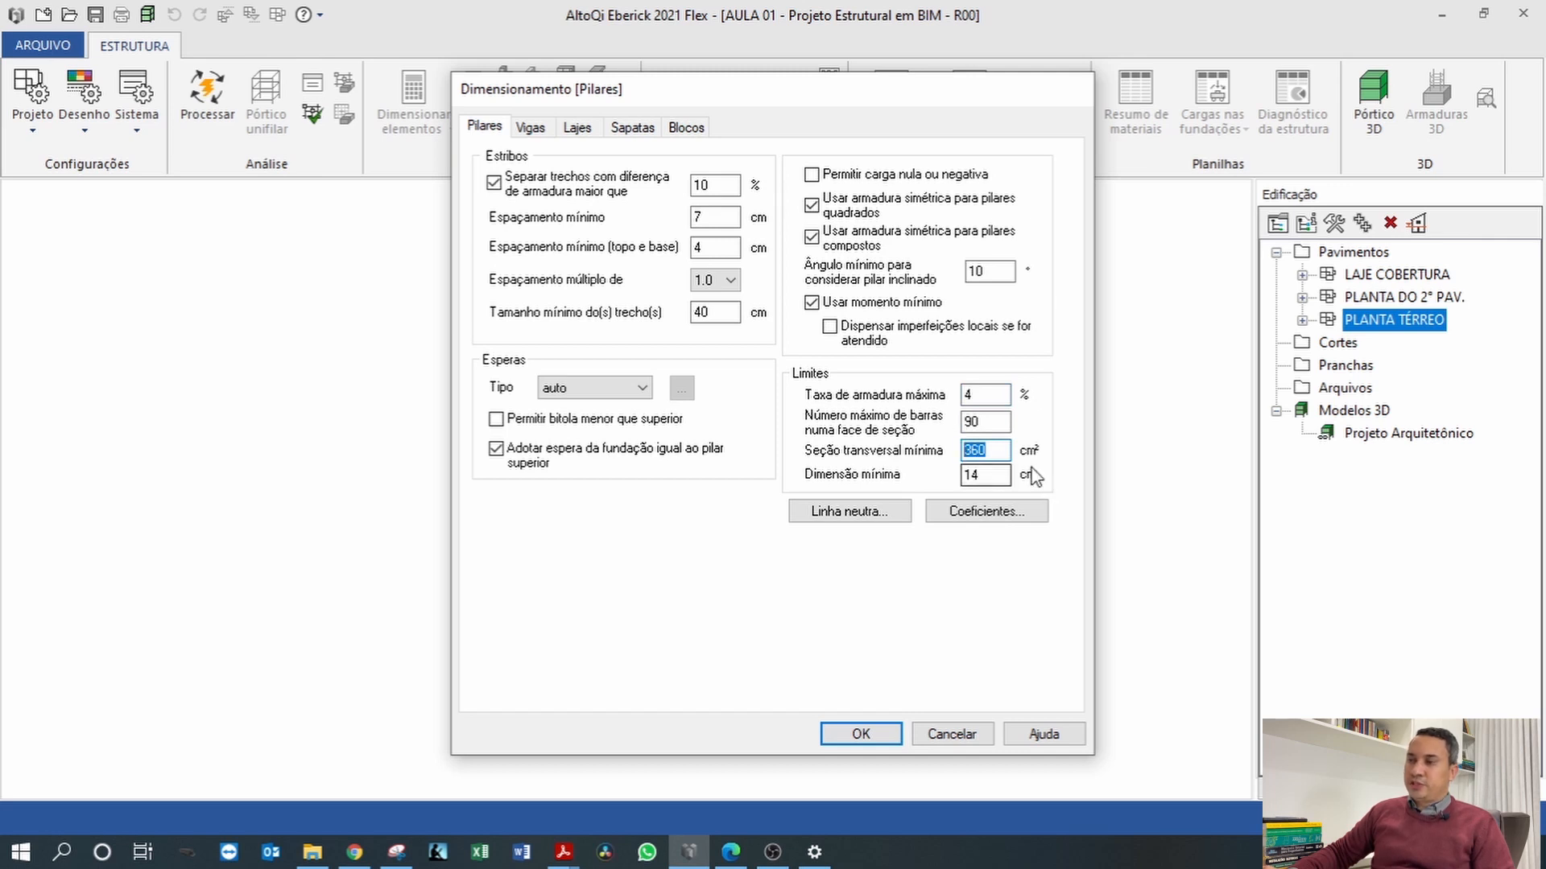
pyautogui.moveTo(996, 474); pyautogui.dragTo(968, 475)
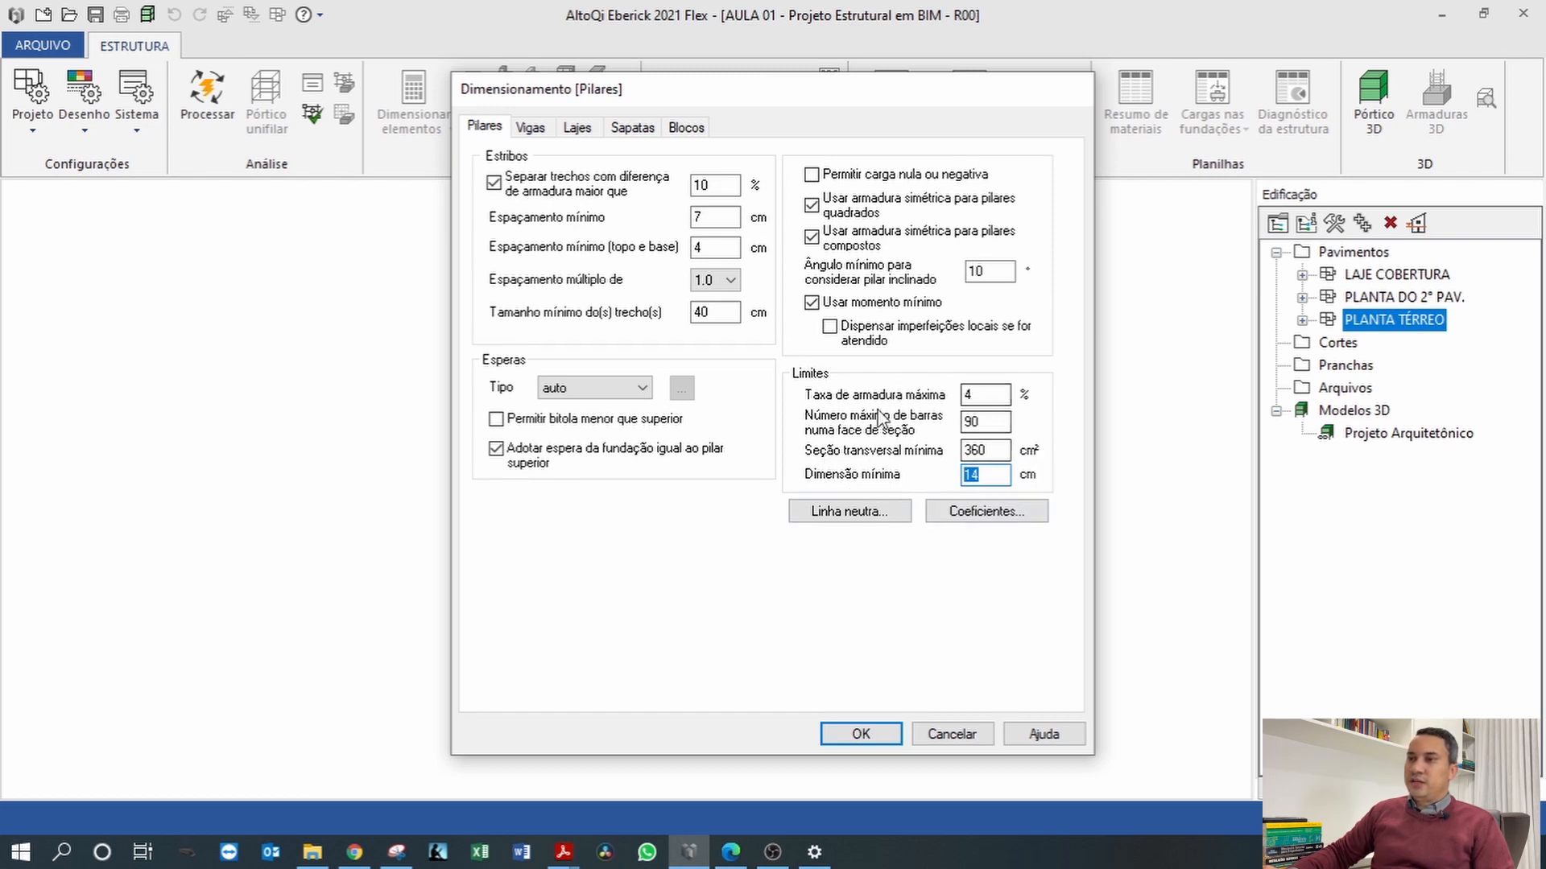
pyautogui.click(869, 514)
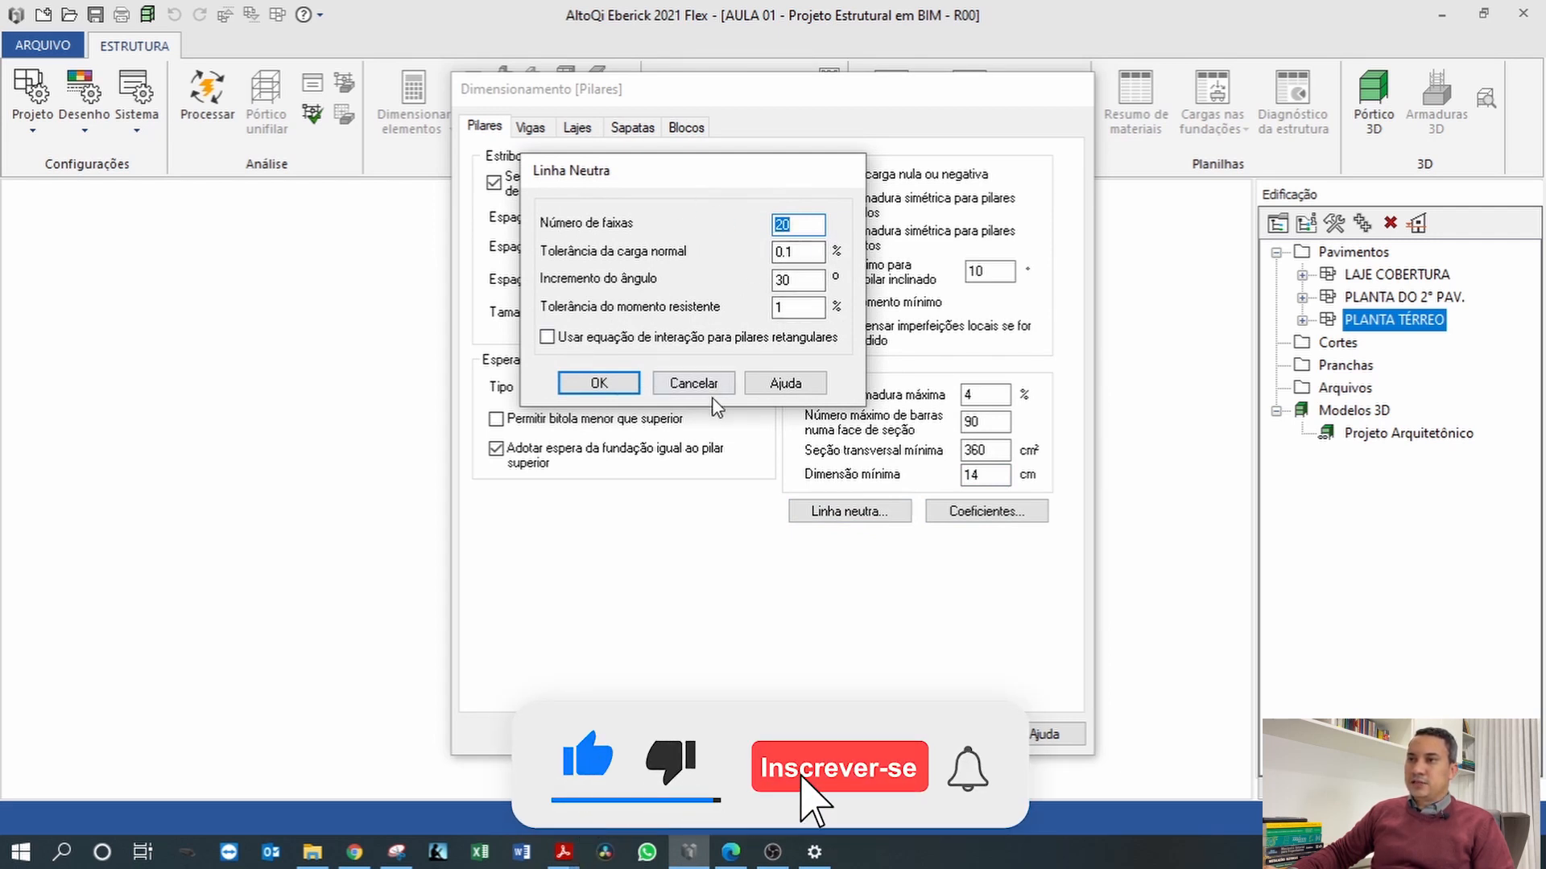
pyautogui.click(690, 383)
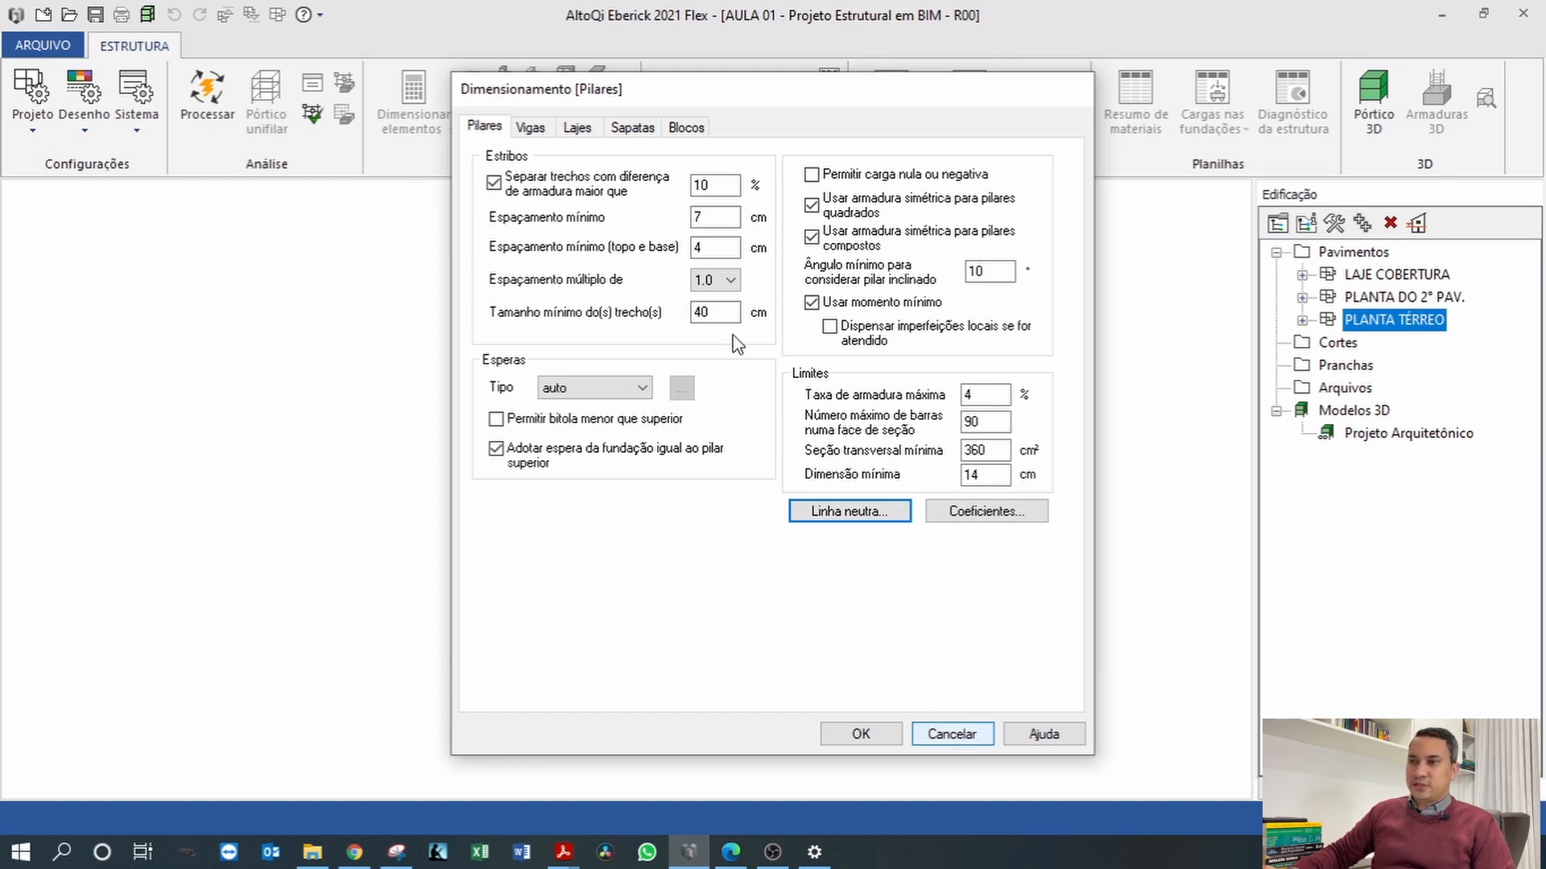
# Examine the beam (Vigas) design settings, including the end-support anchorage options, and the slab (Lajes) design settings.
pyautogui.click(533, 129)
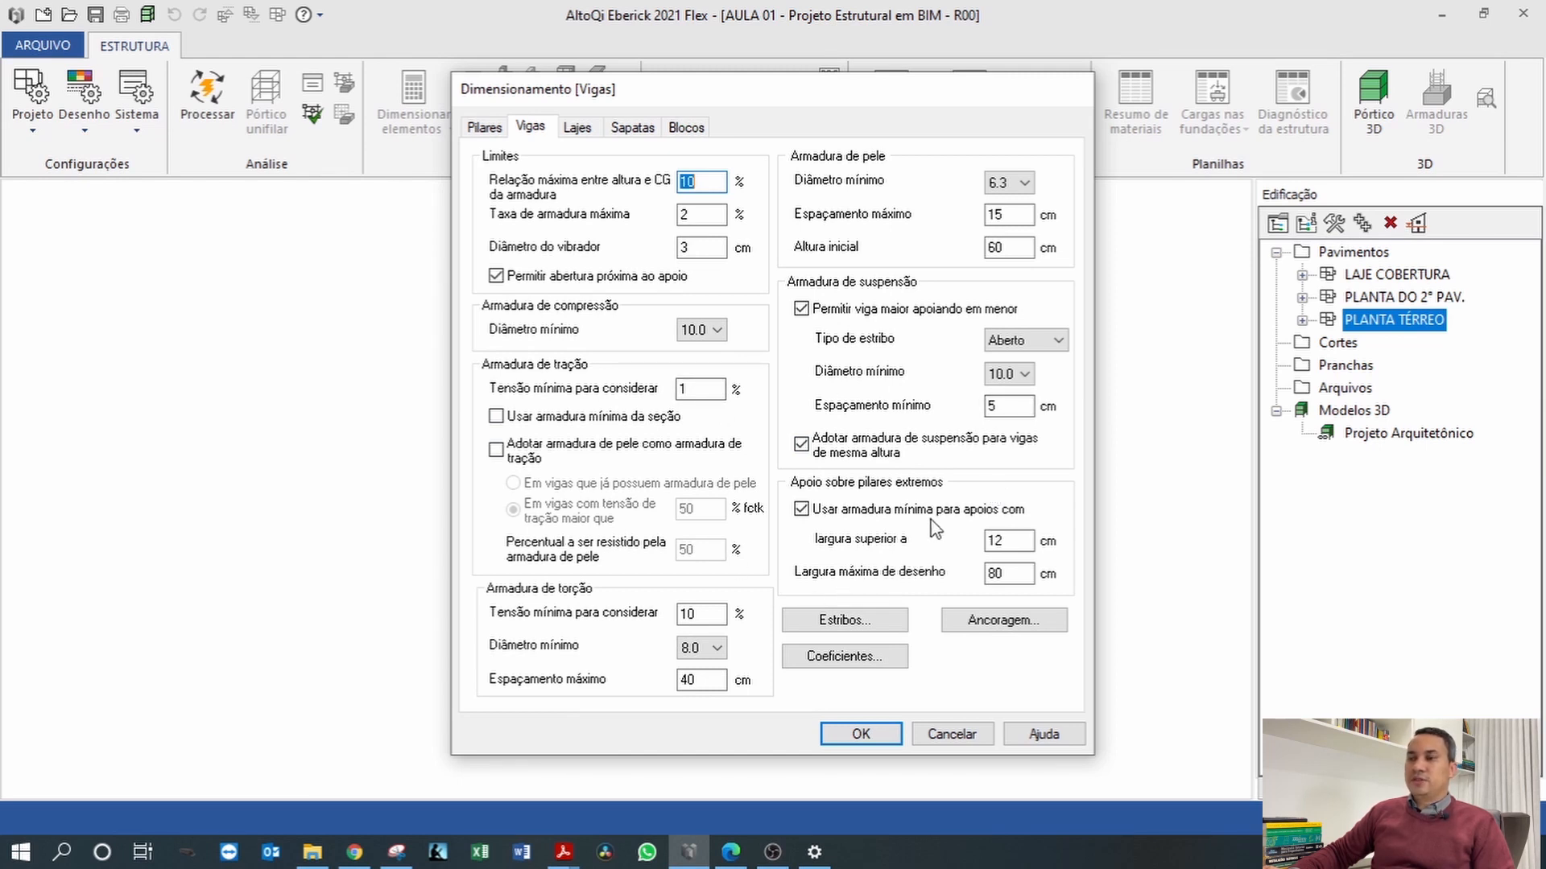
pyautogui.click(994, 624)
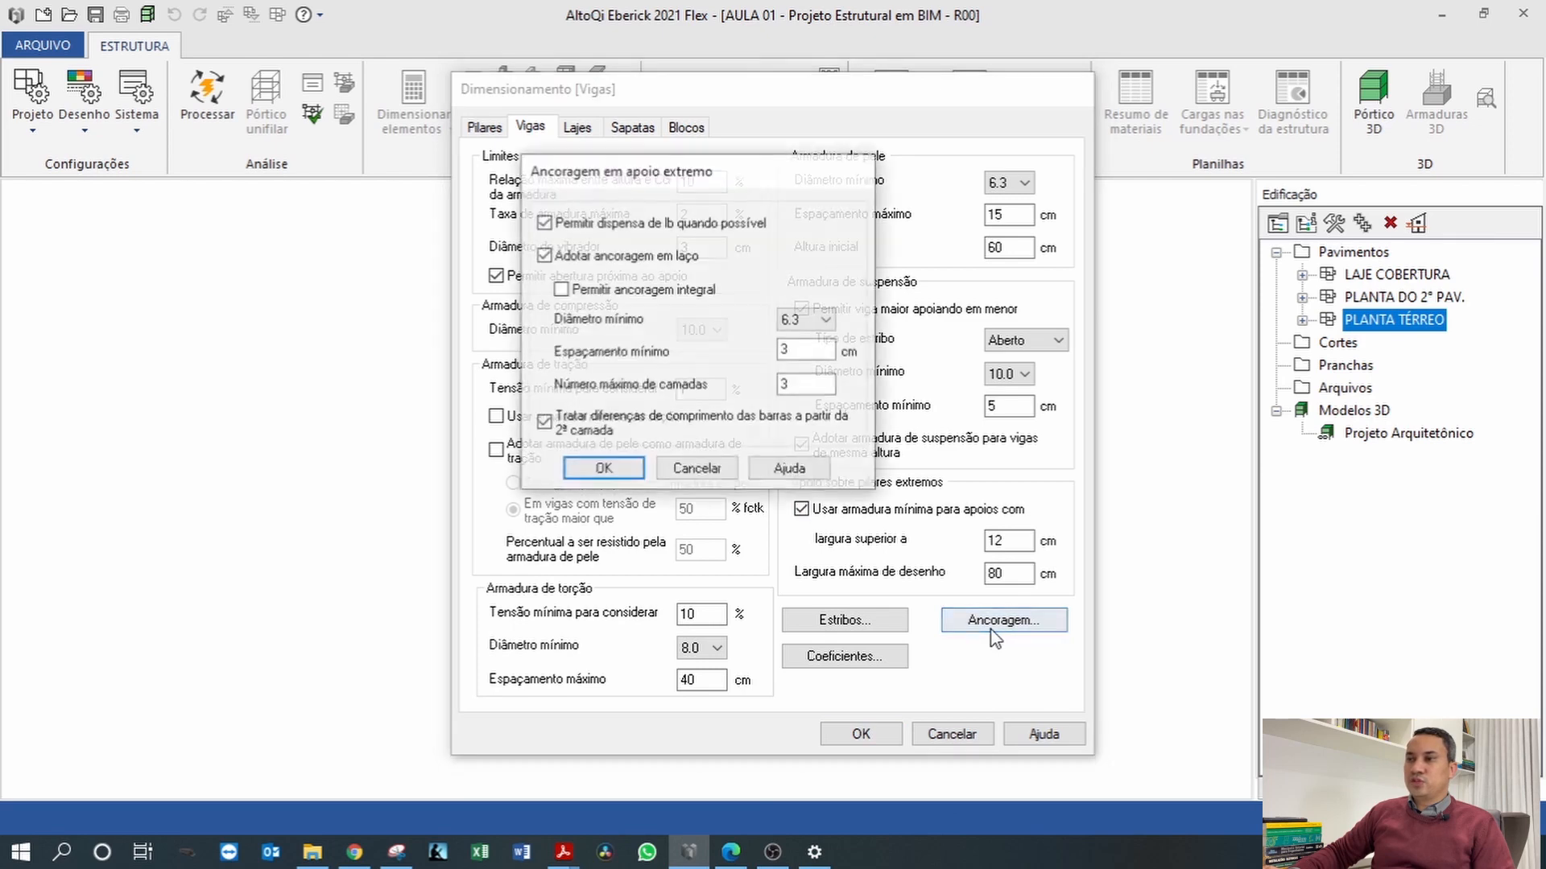
pyautogui.click(698, 471)
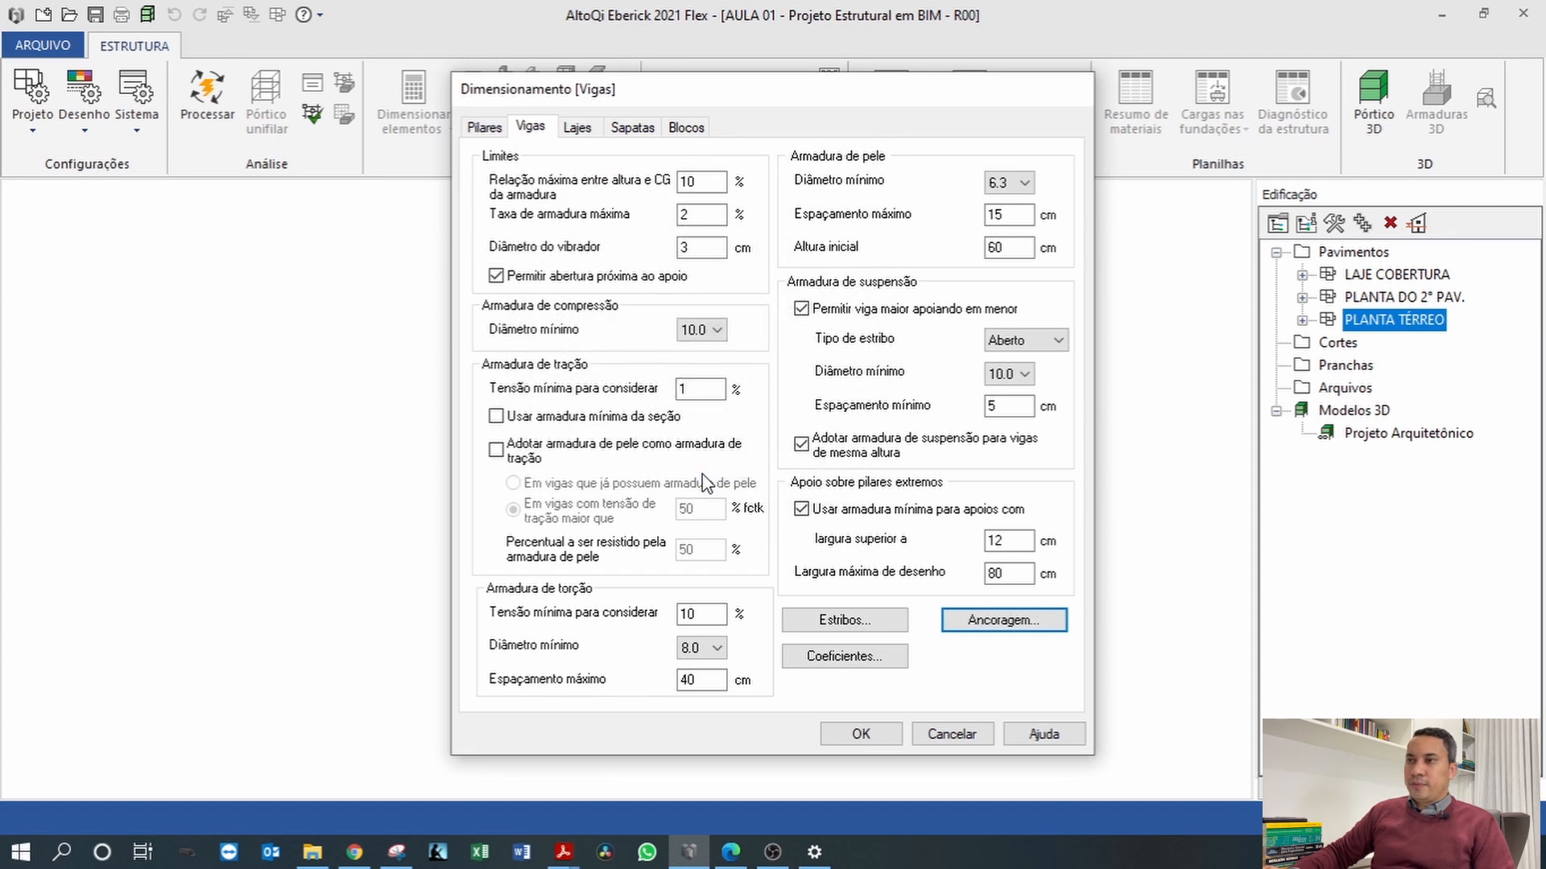
pyautogui.click(578, 128)
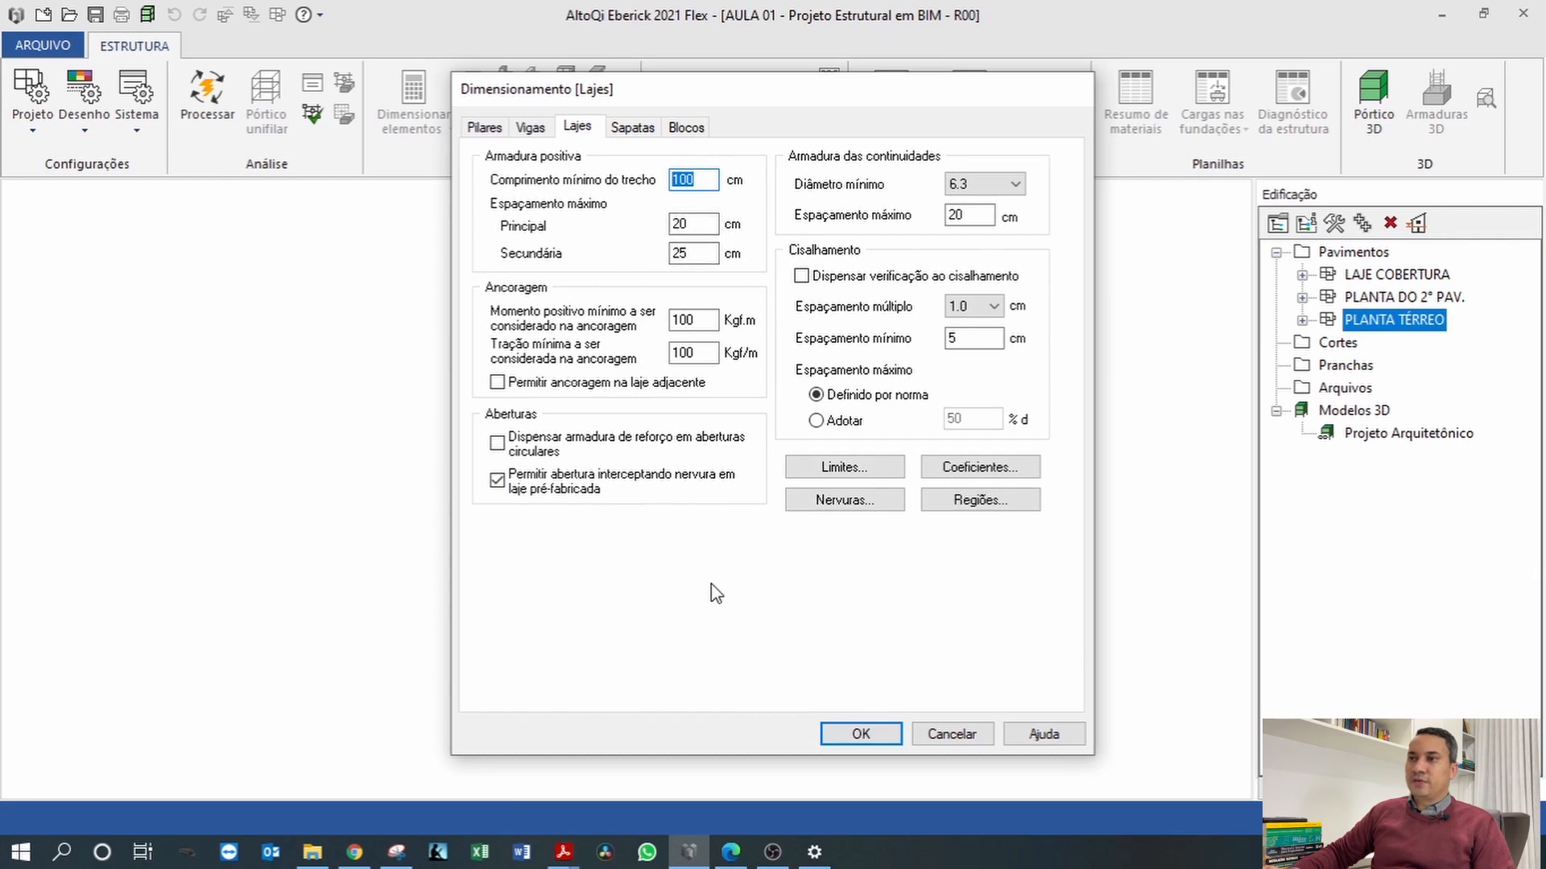
# Examine the footing (Sapatas) and pile cap (Blocos) design settings, including the pile register and its C30 circular pile, without applying changes.
pyautogui.click(633, 129)
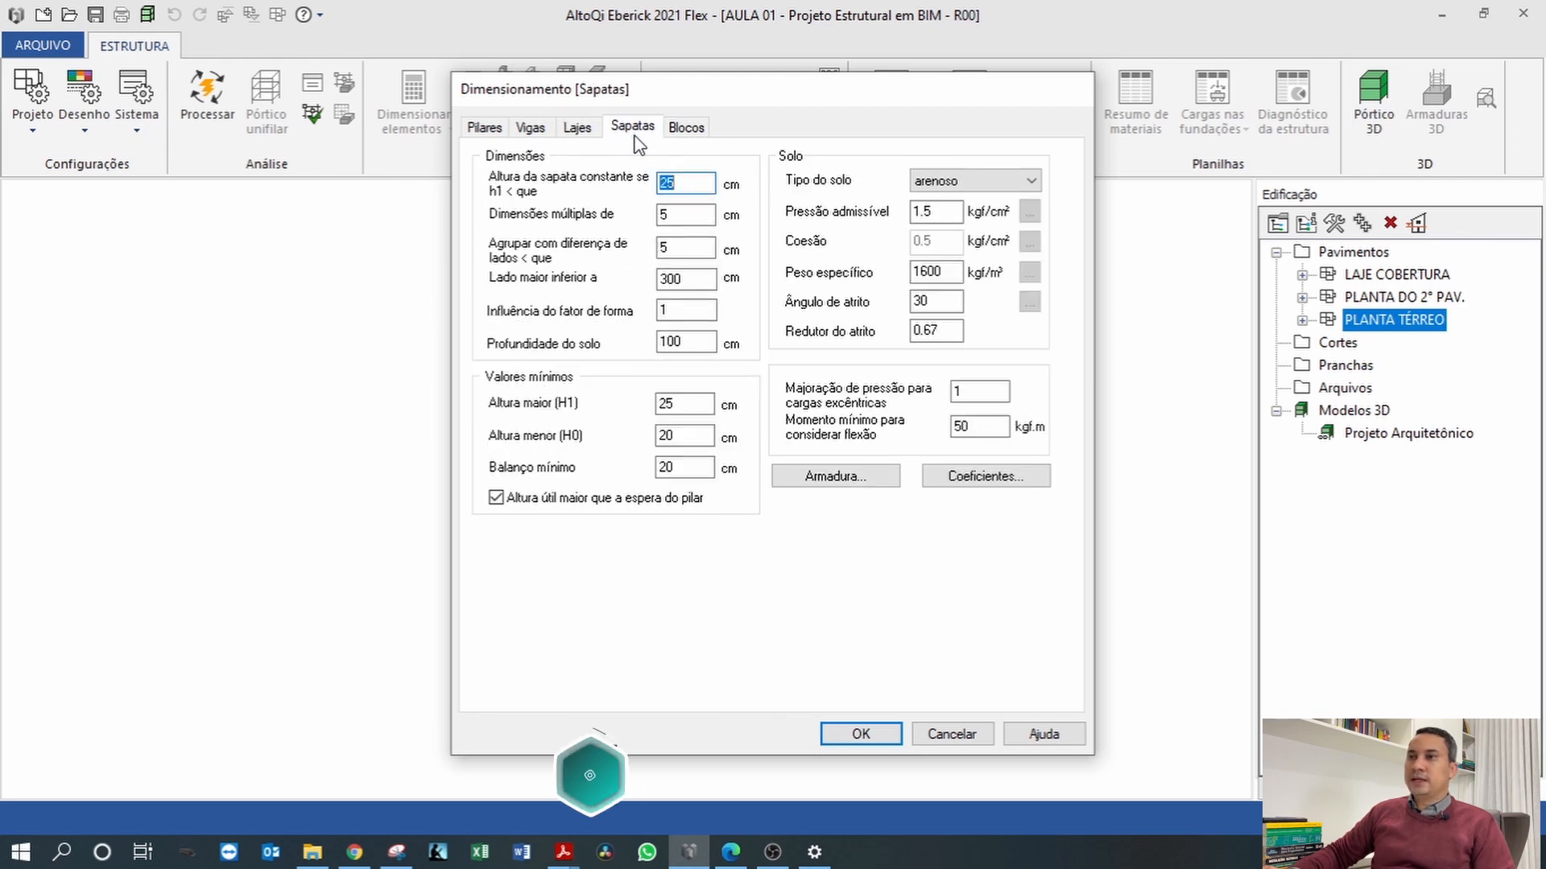
pyautogui.click(686, 129)
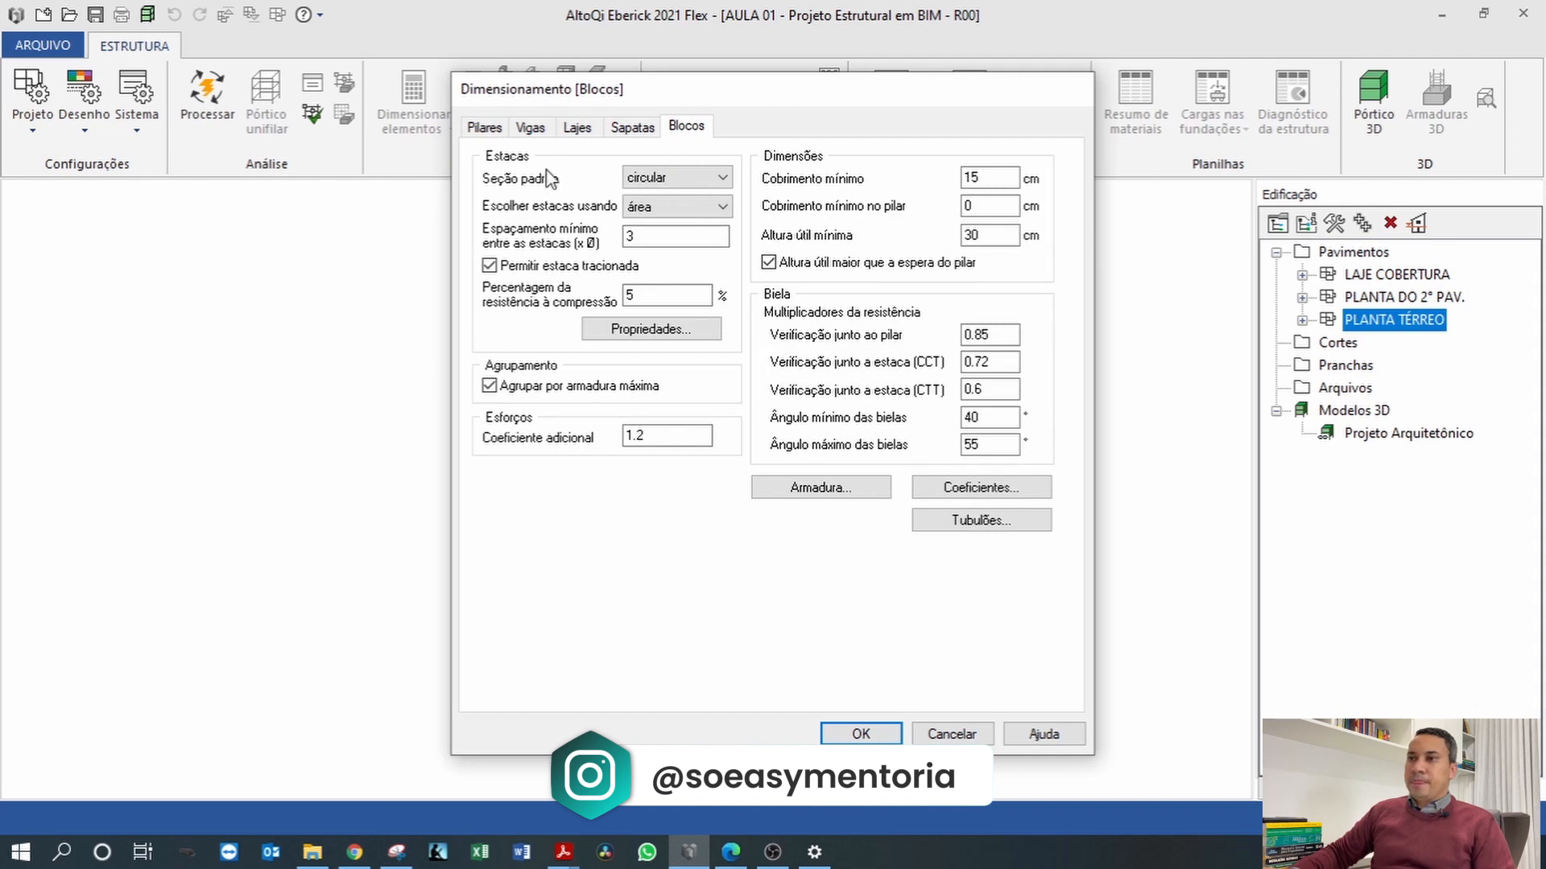
pyautogui.click(674, 337)
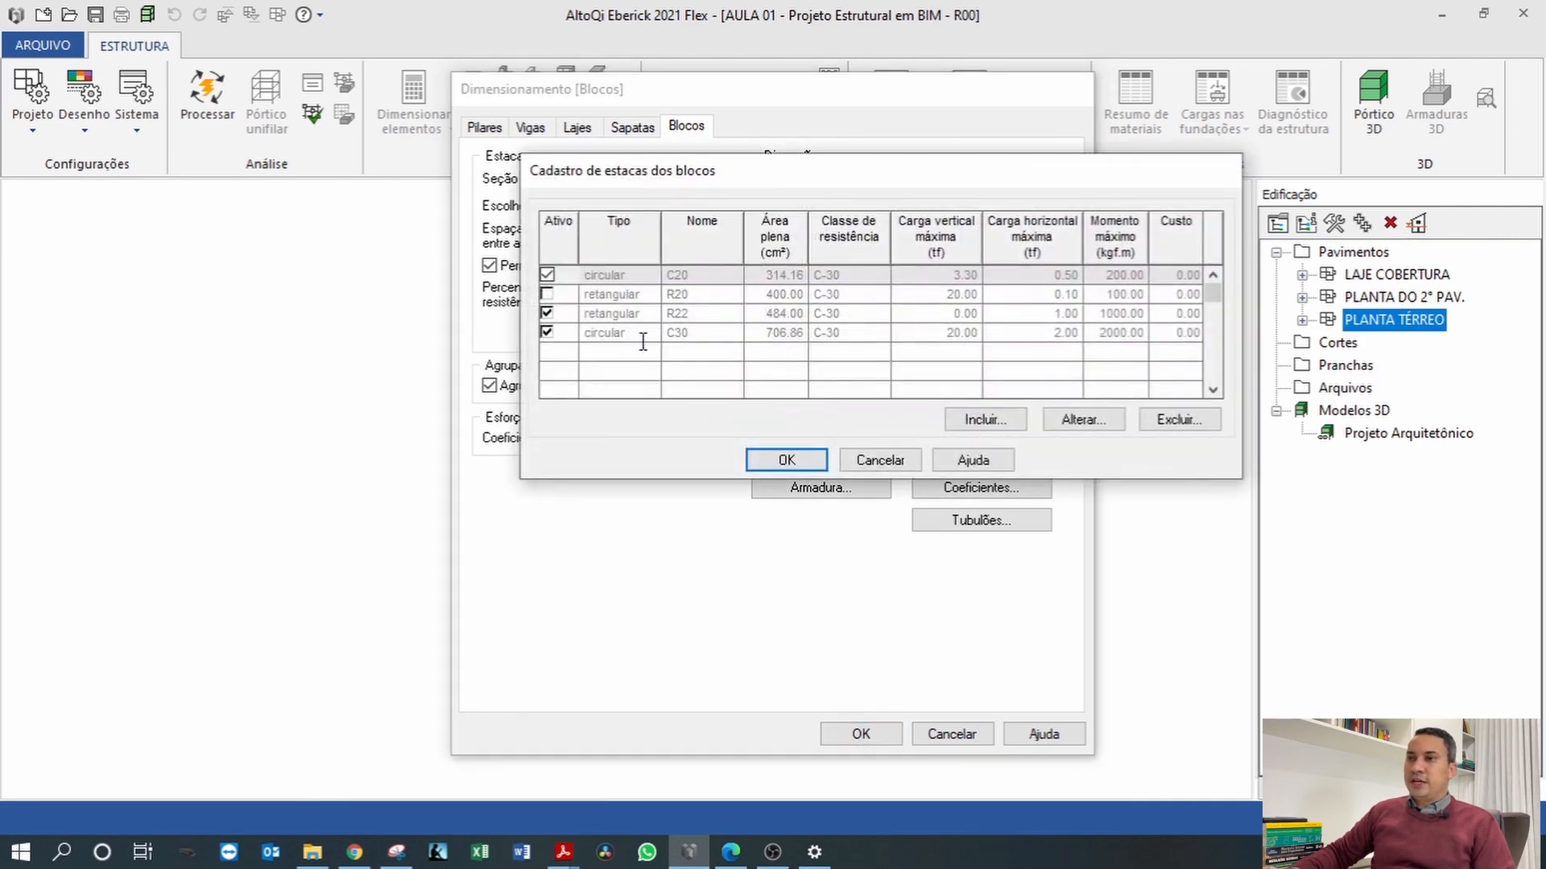
pyautogui.click(694, 337)
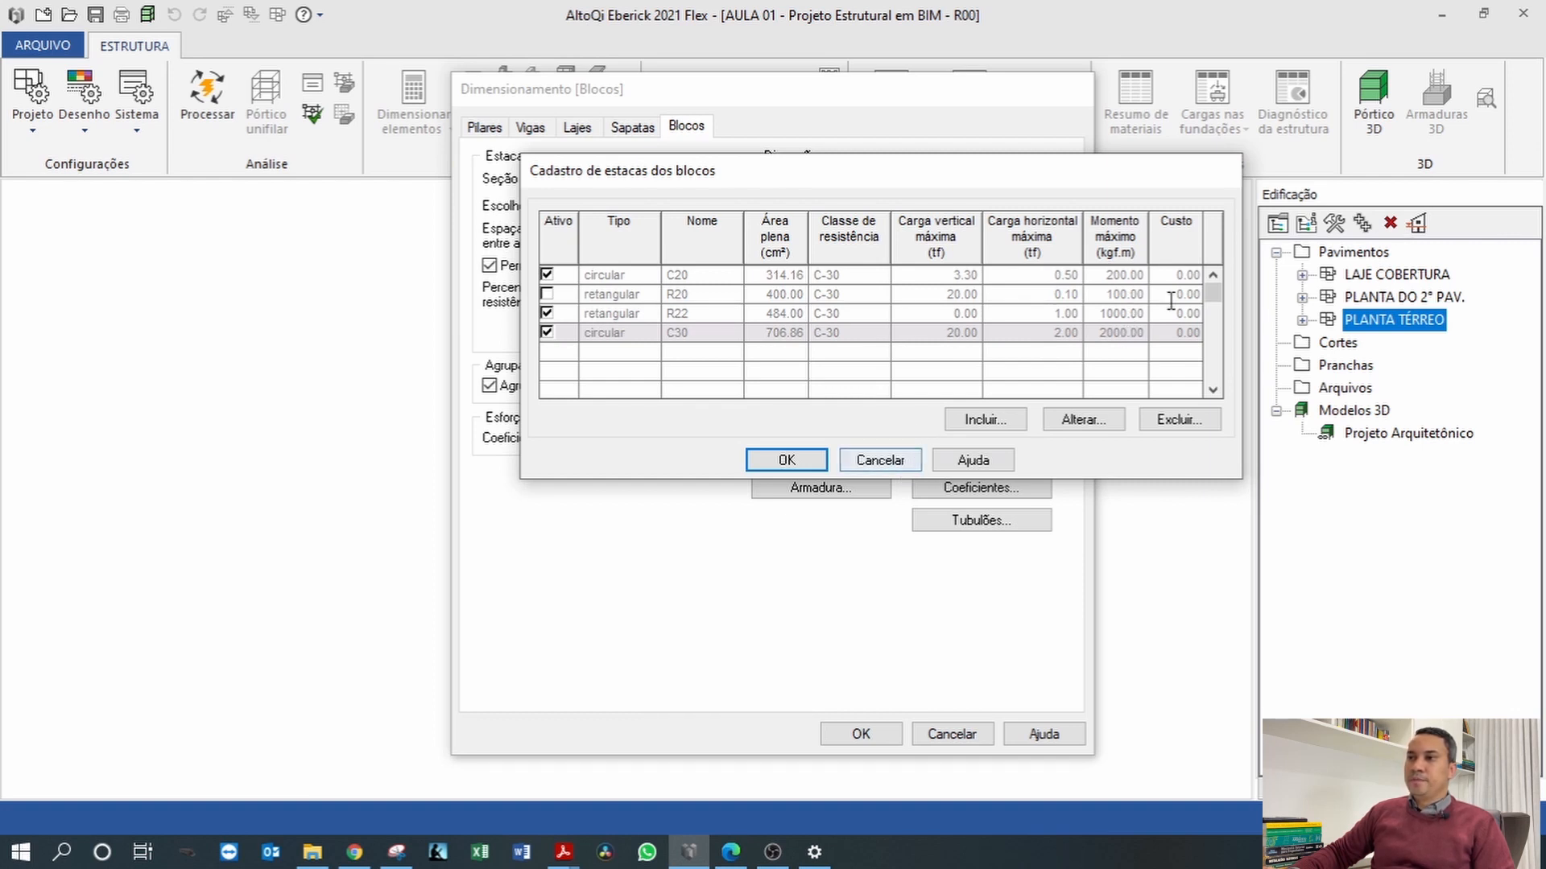
pyautogui.click(880, 461)
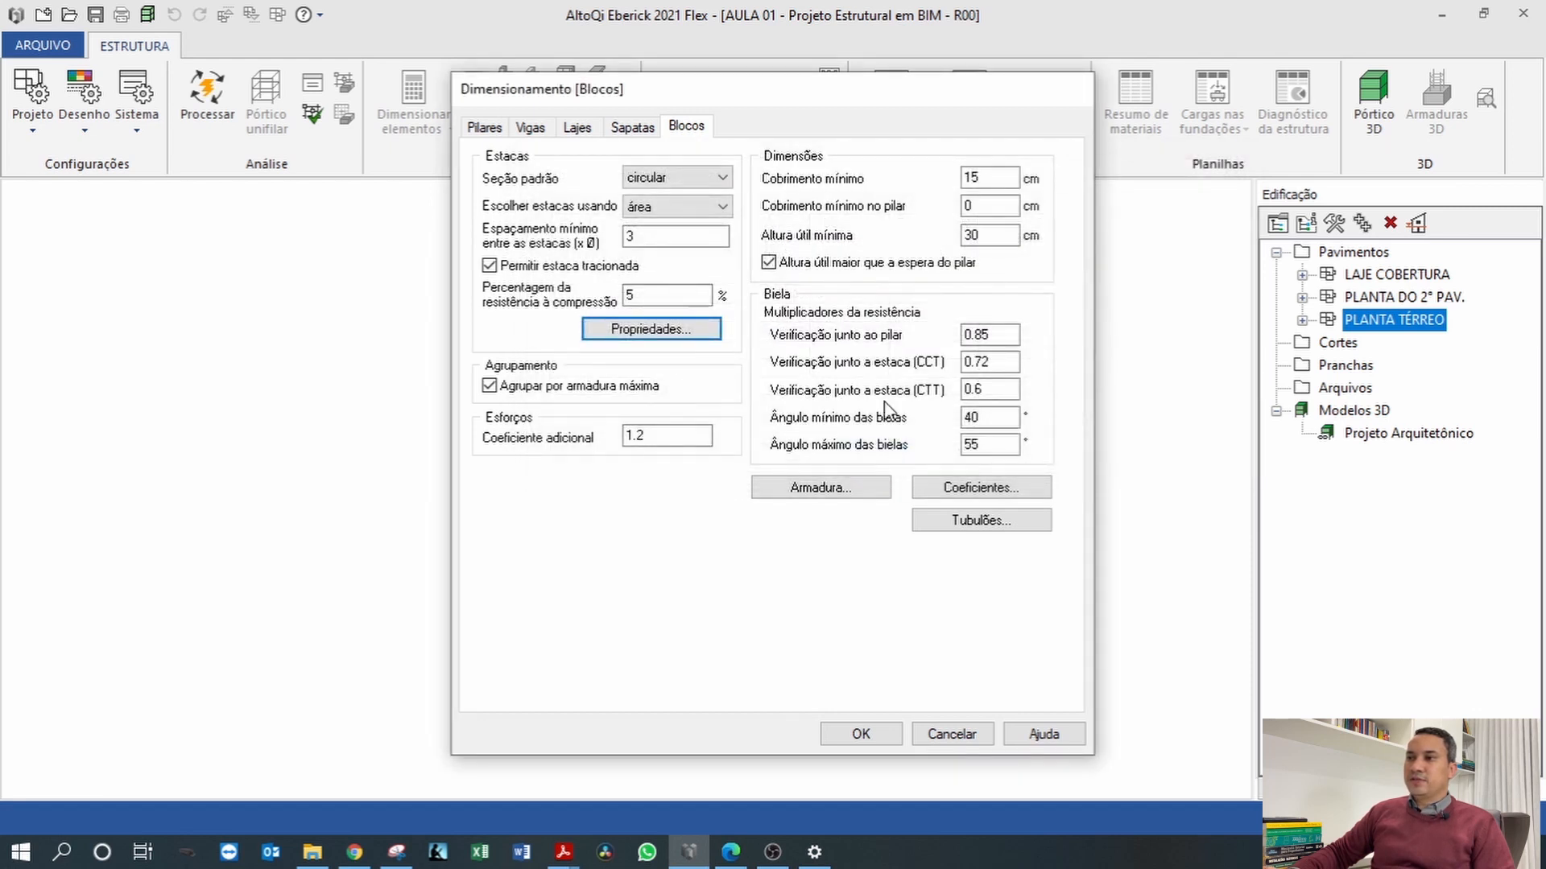
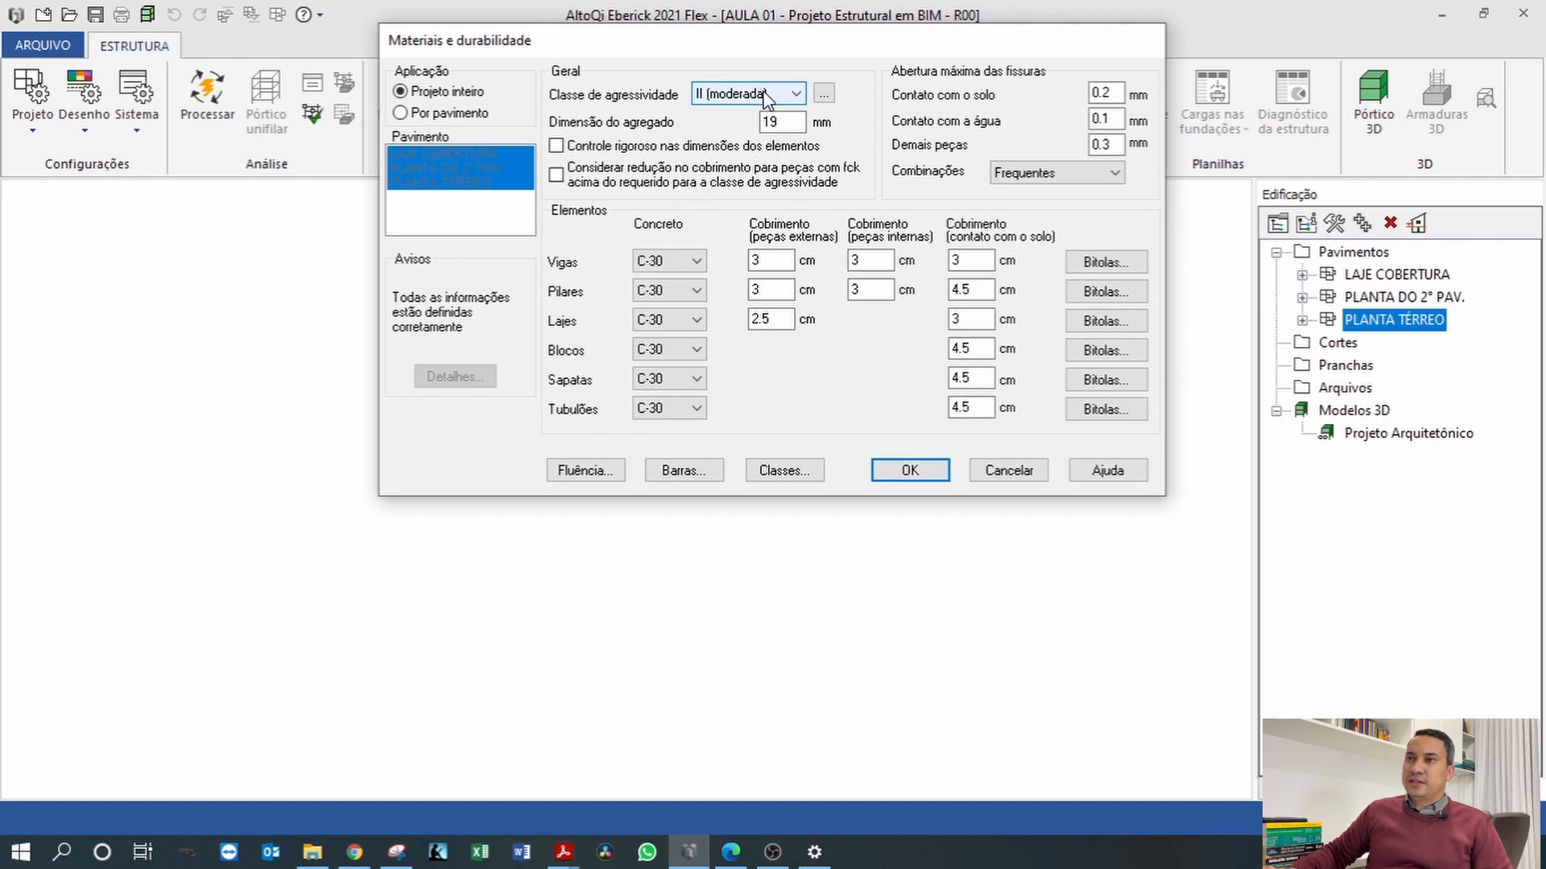
# Examine the Materiais e durabilidade settings, including the aggregate size, the columns' soil-contact cover and the beams' allowed bar gauges.
pyautogui.click(775, 118)
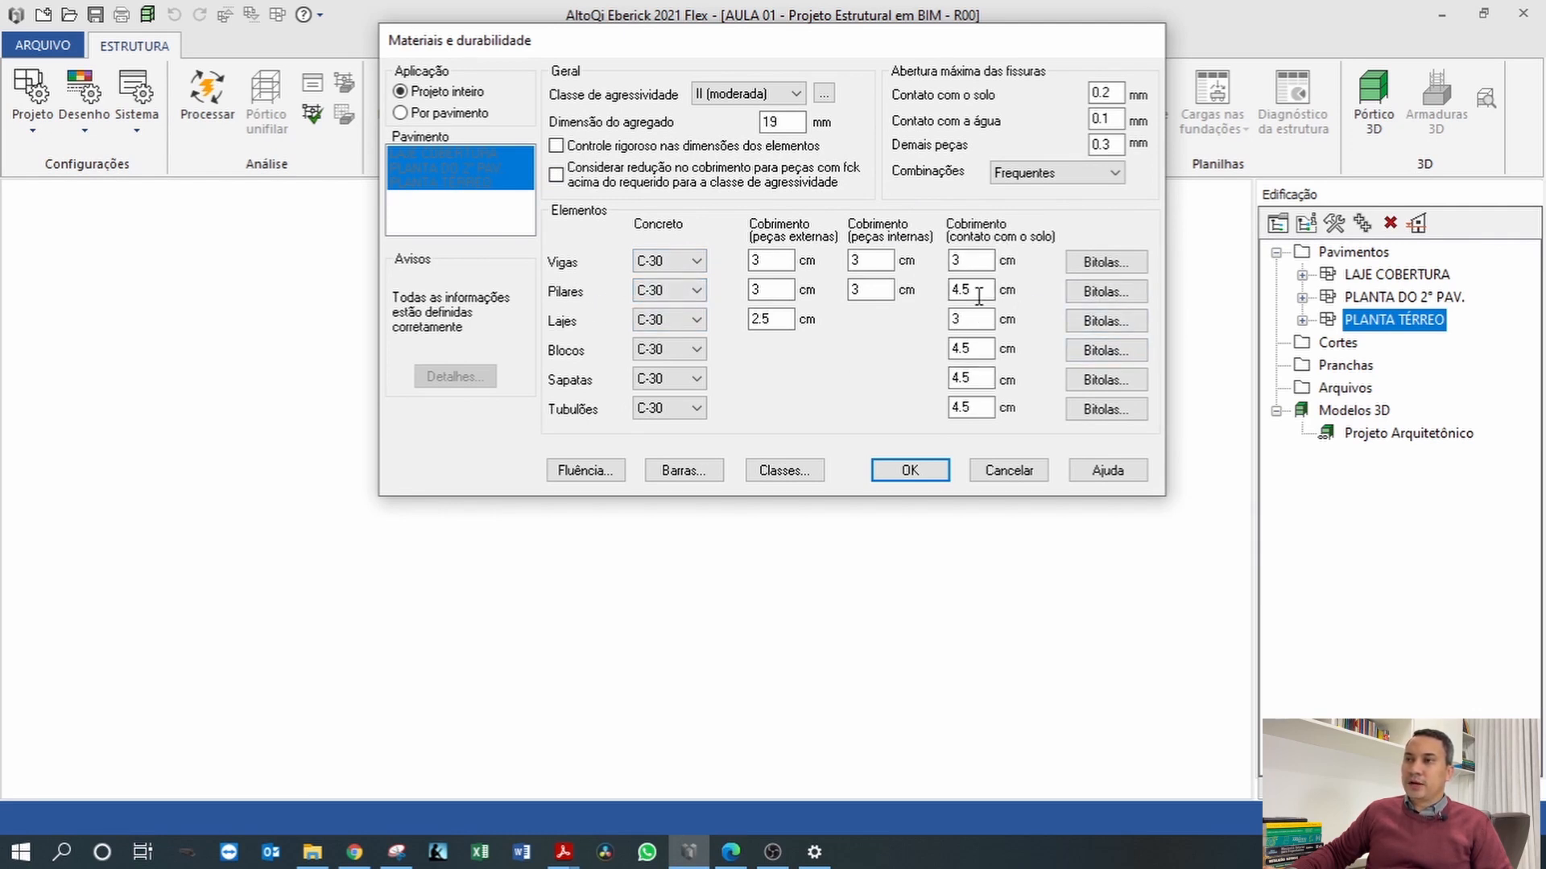
pyautogui.moveTo(978, 297); pyautogui.dragTo(959, 297)
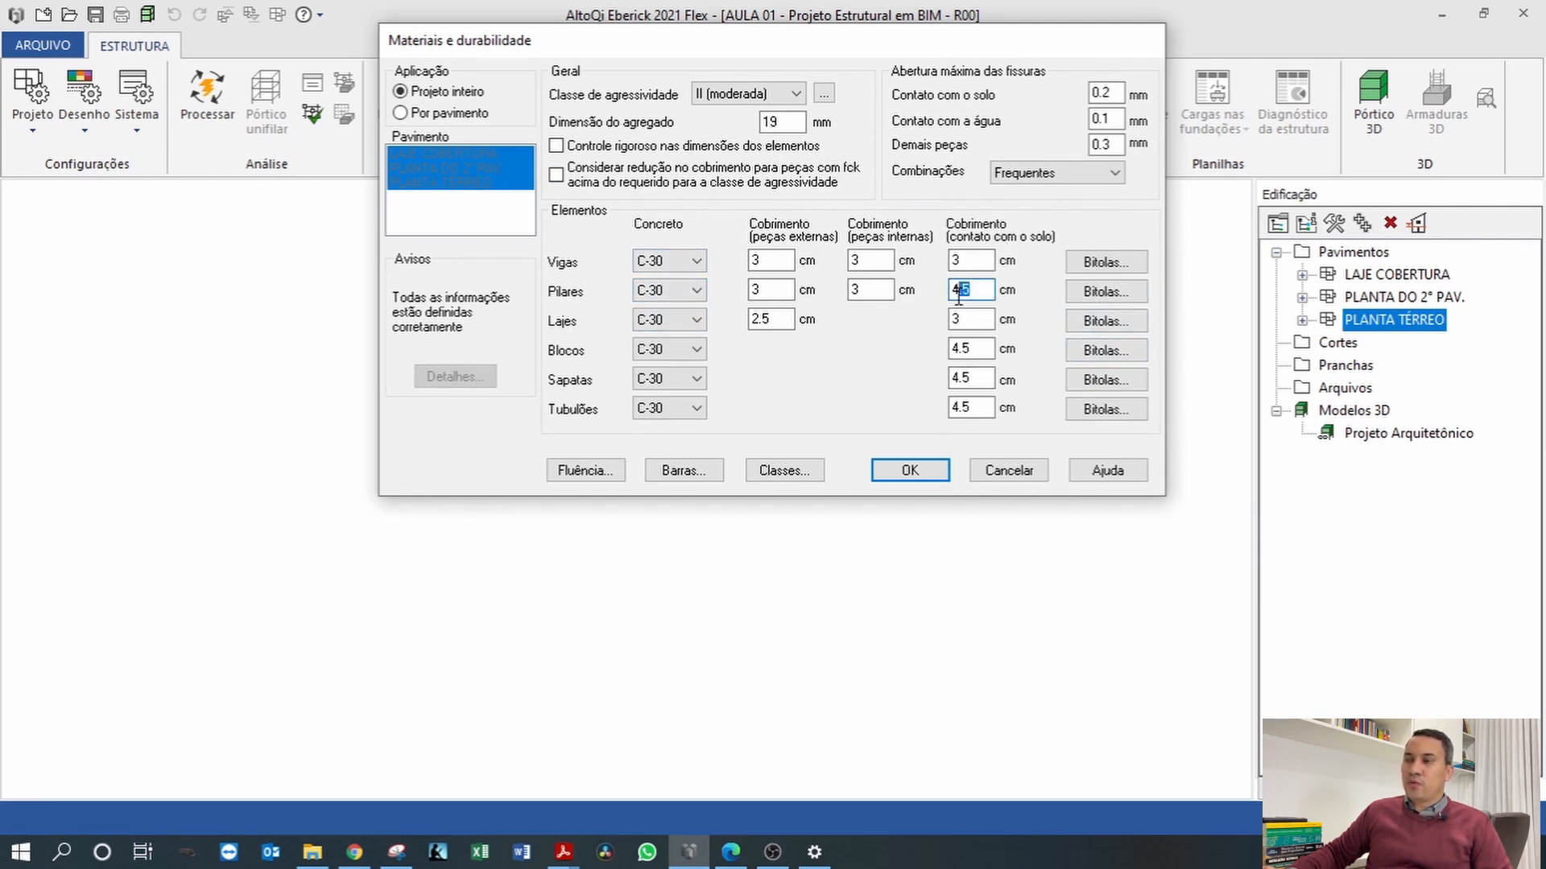
pyautogui.click(1119, 262)
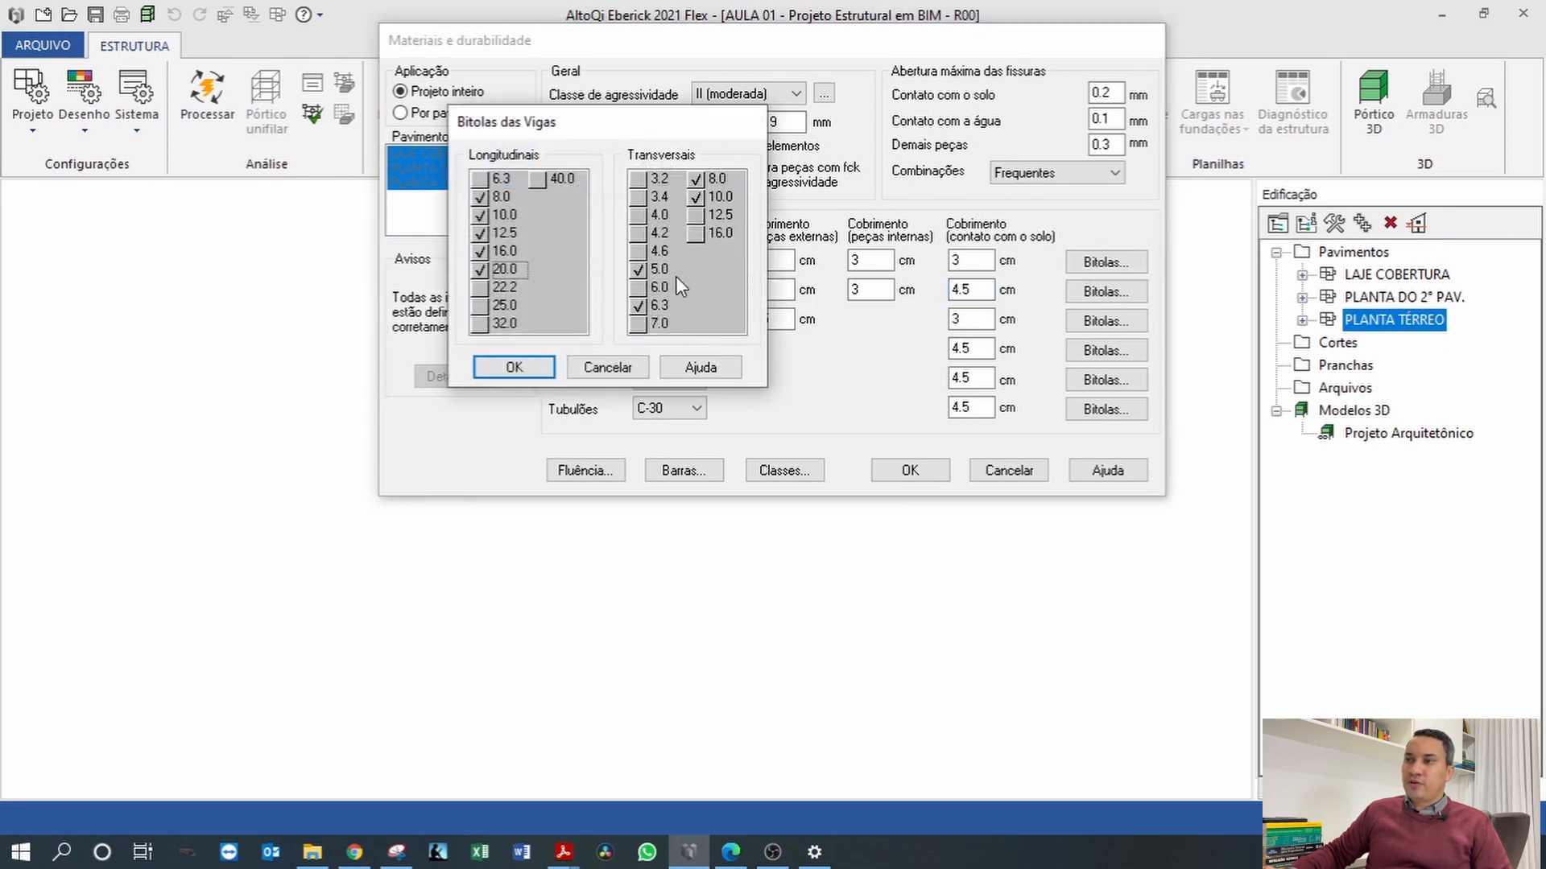
pyautogui.click(596, 367)
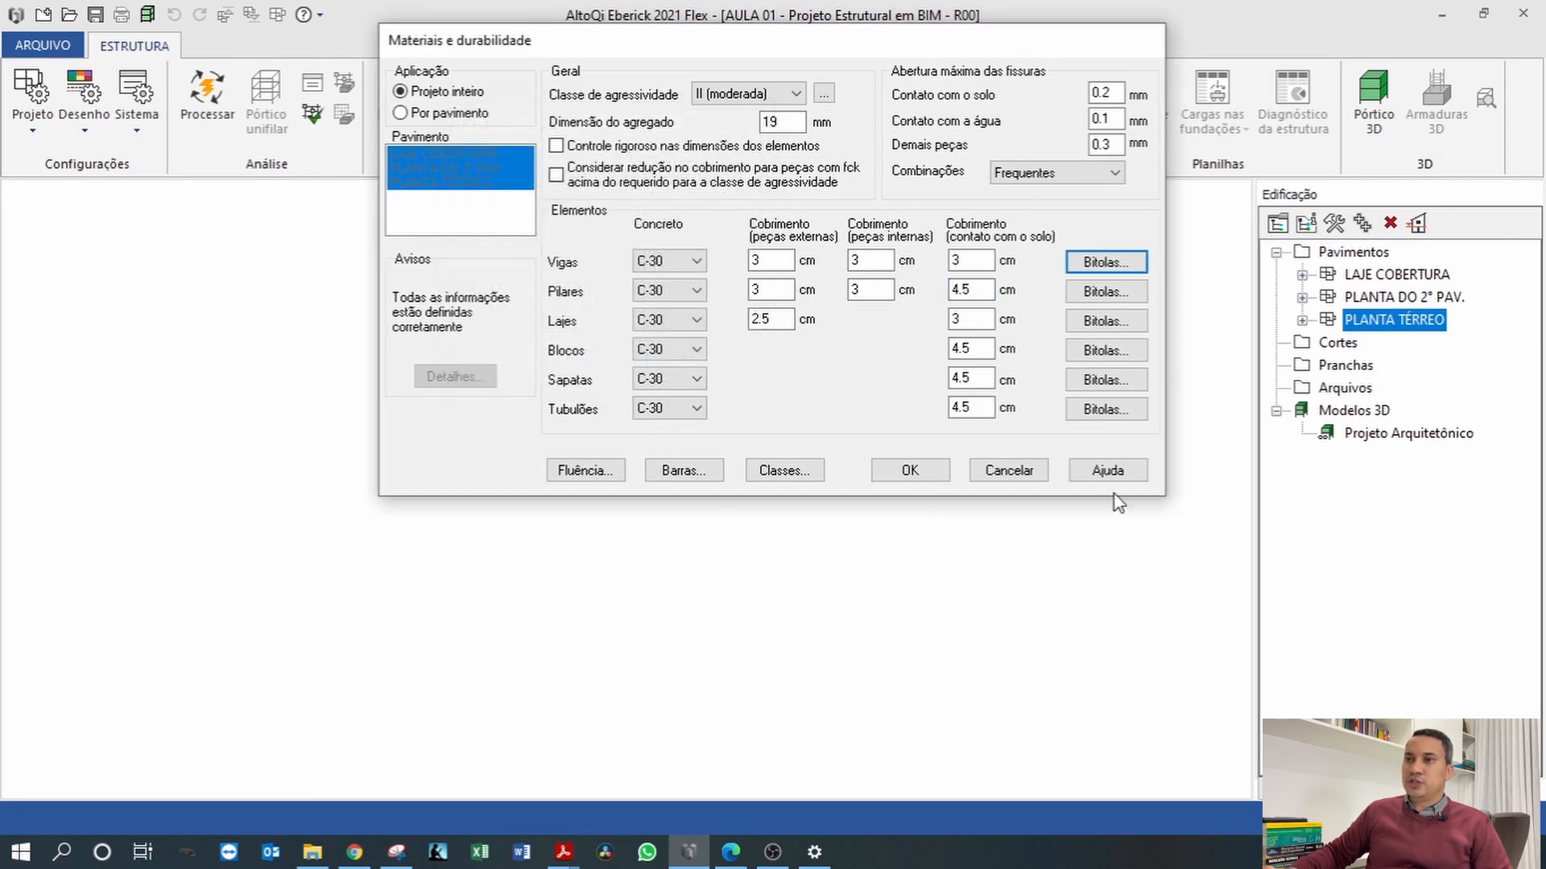
# Examine the concrete creep (Fluência) parameters, including the start of wall loading, and the properties of concrete class C-30.
pyautogui.click(592, 470)
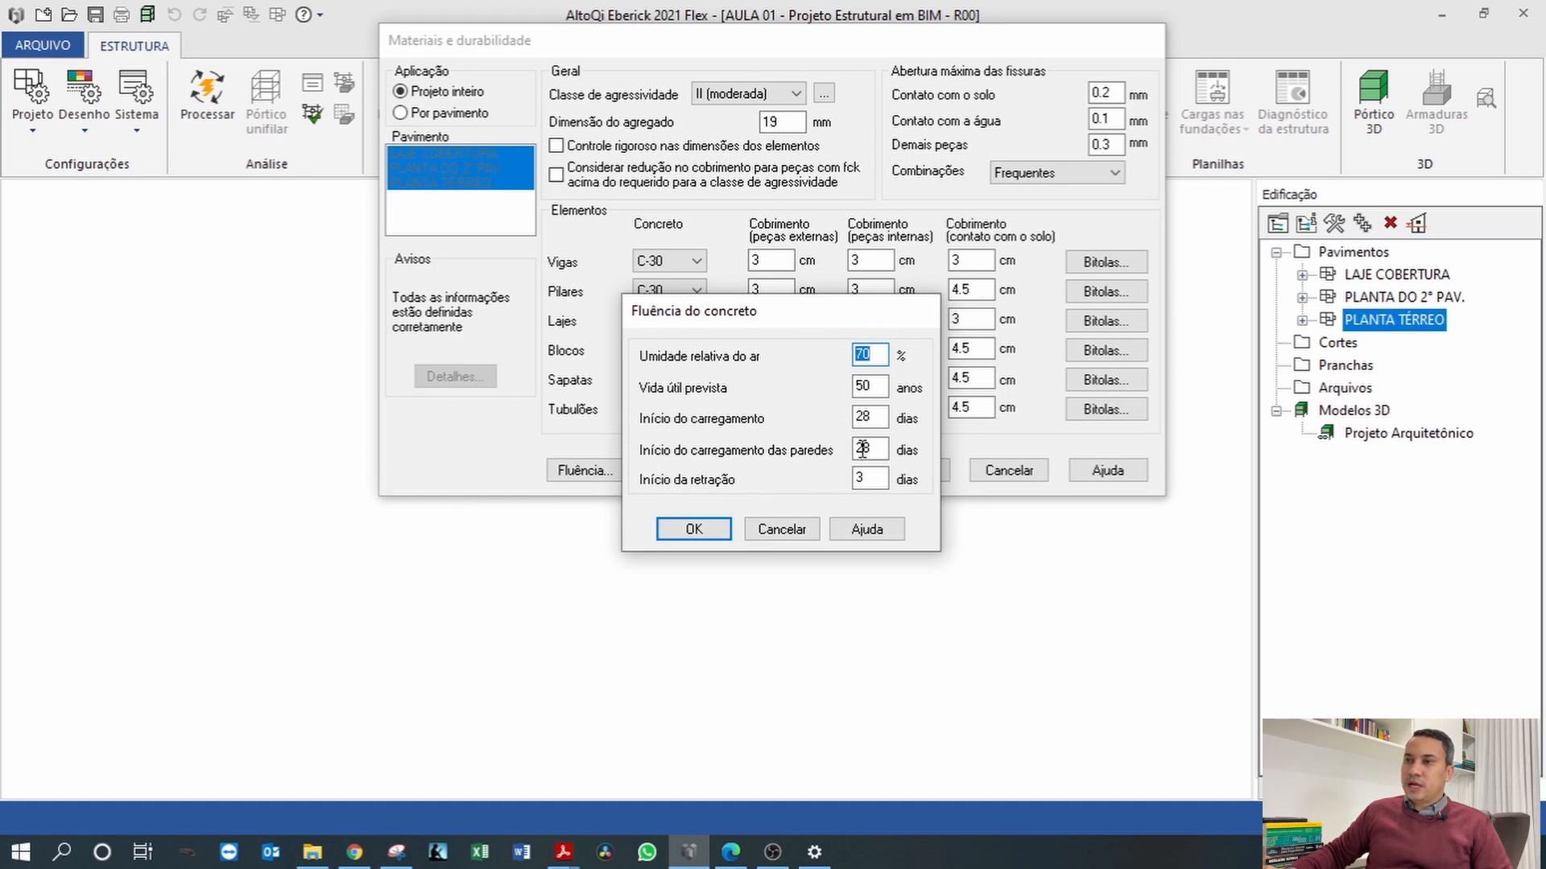
pyautogui.moveTo(876, 450); pyautogui.dragTo(842, 447)
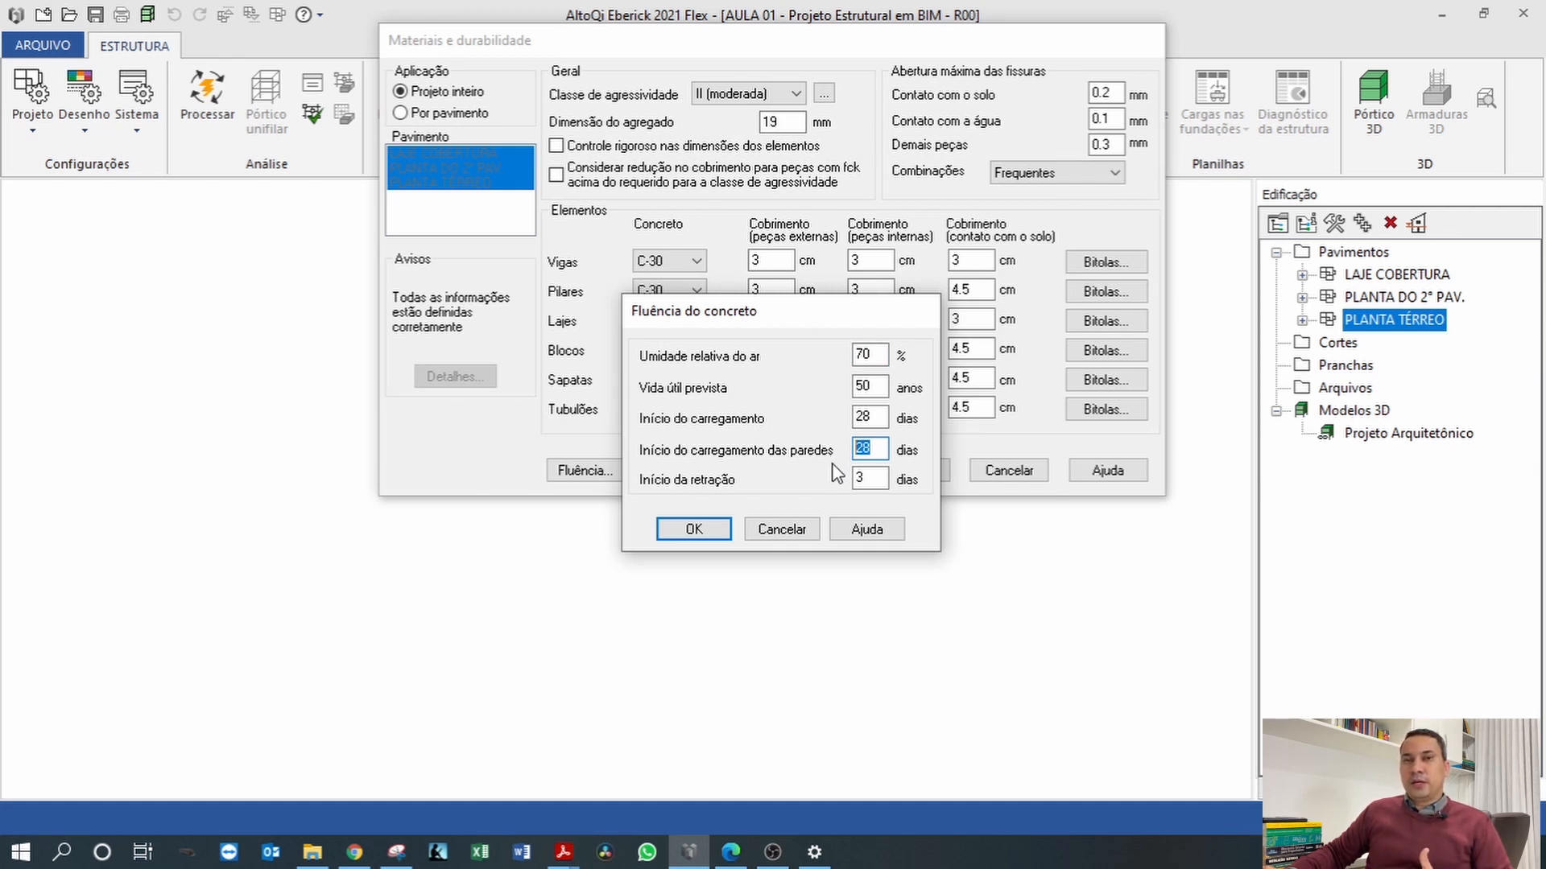
pyautogui.click(876, 449)
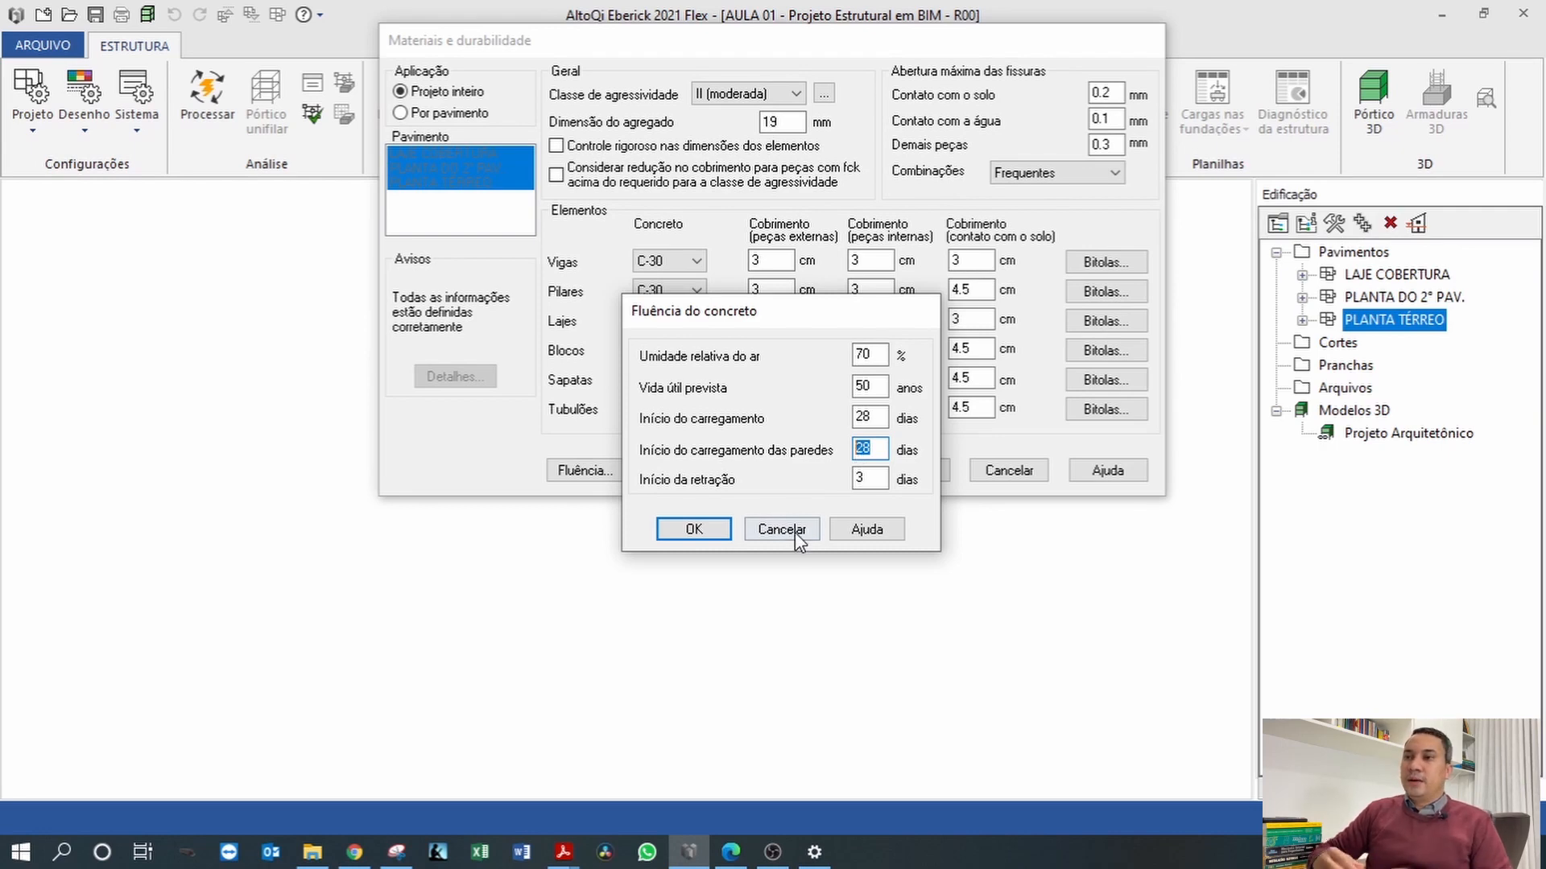
pyautogui.click(794, 533)
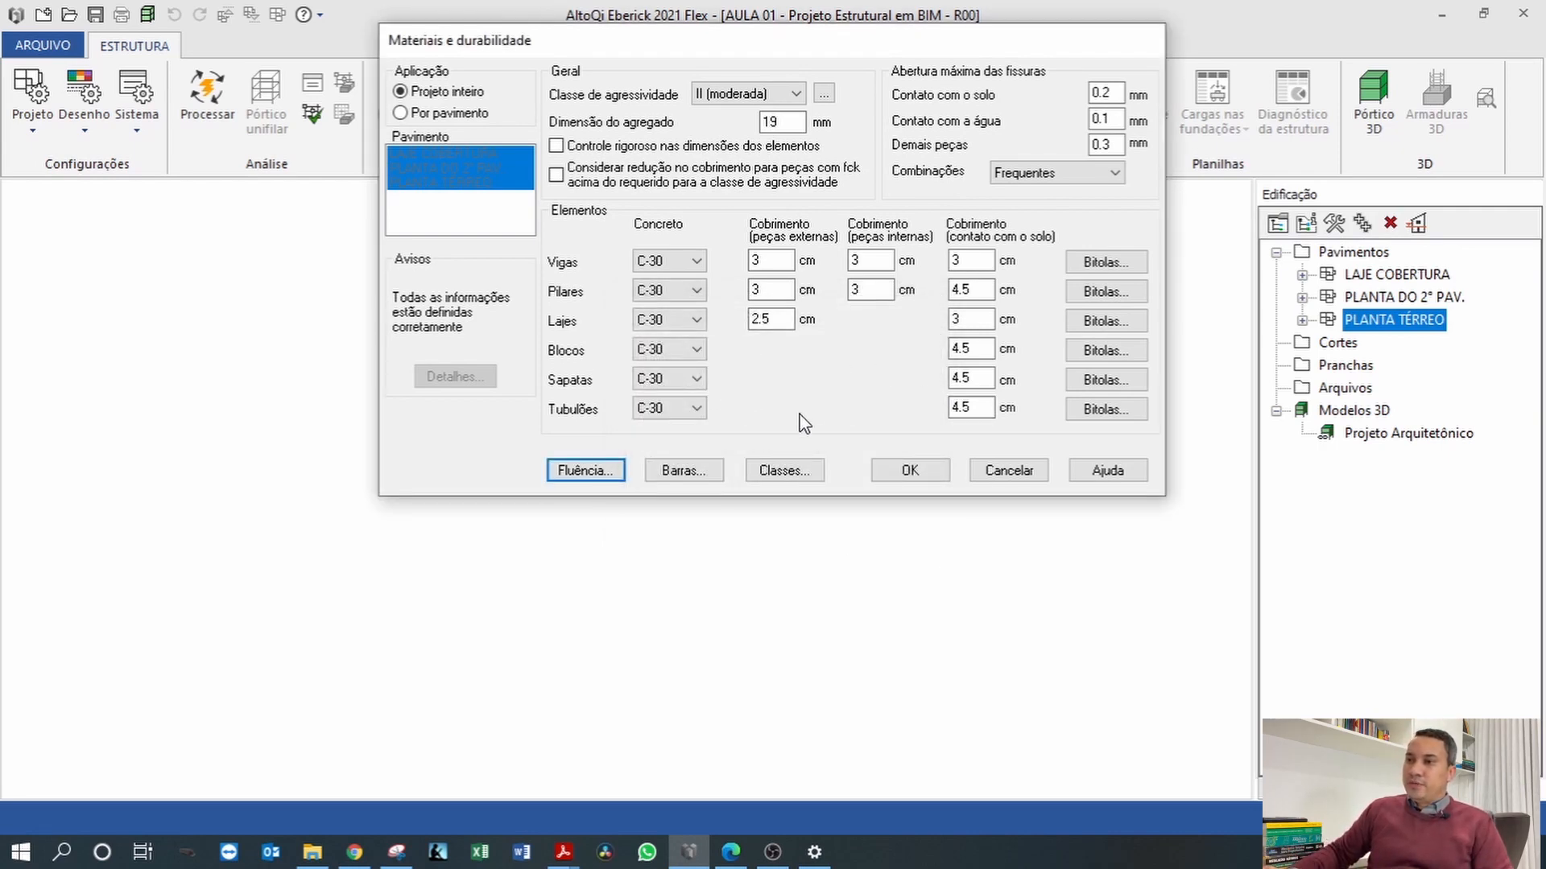
pyautogui.click(782, 472)
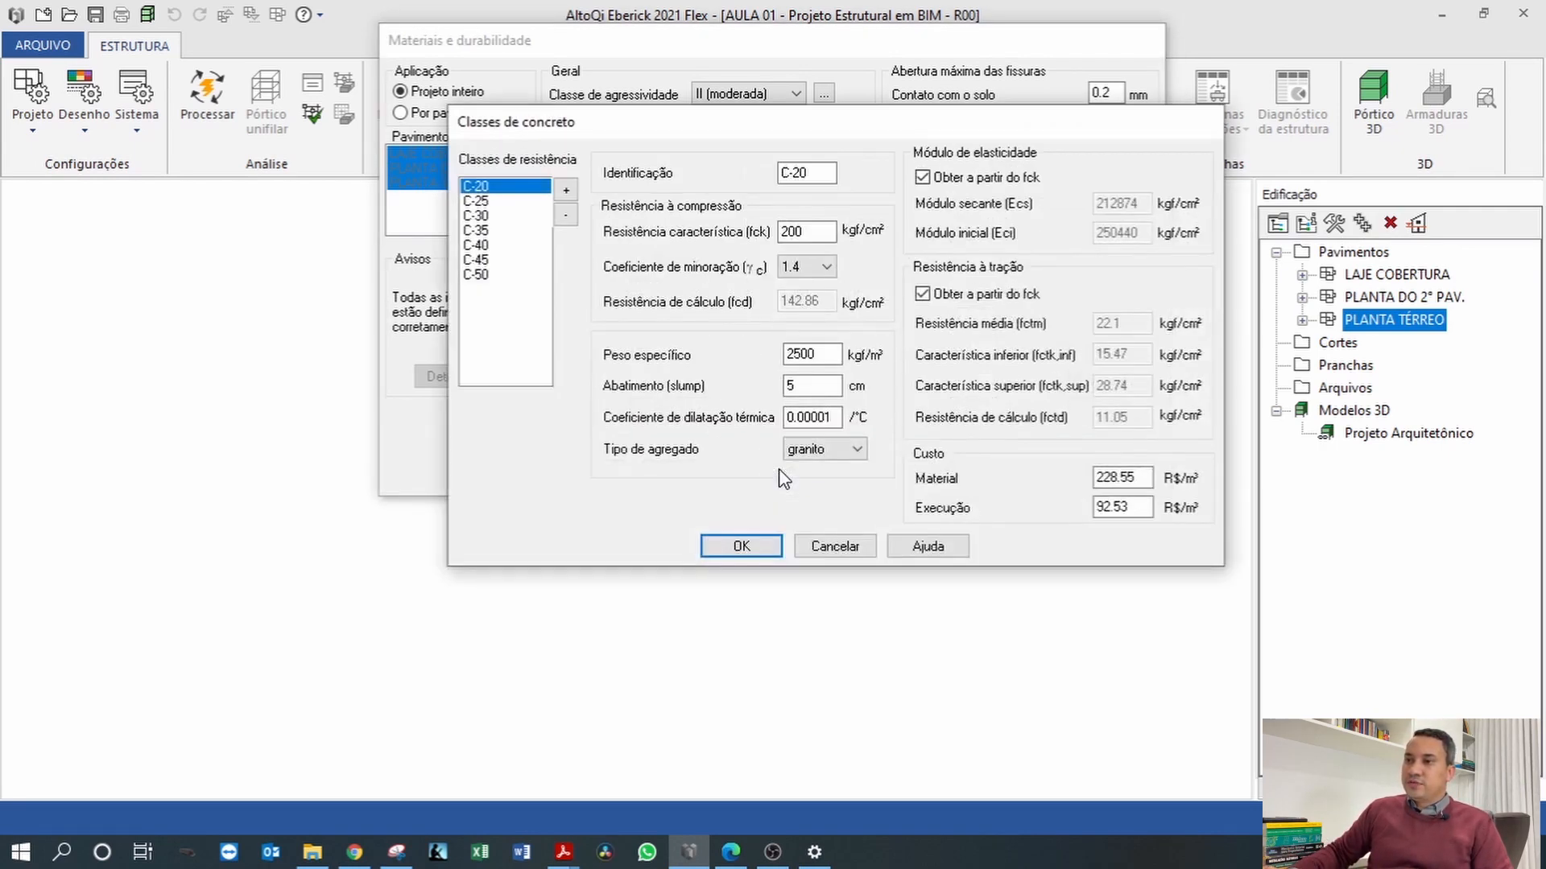
pyautogui.click(488, 218)
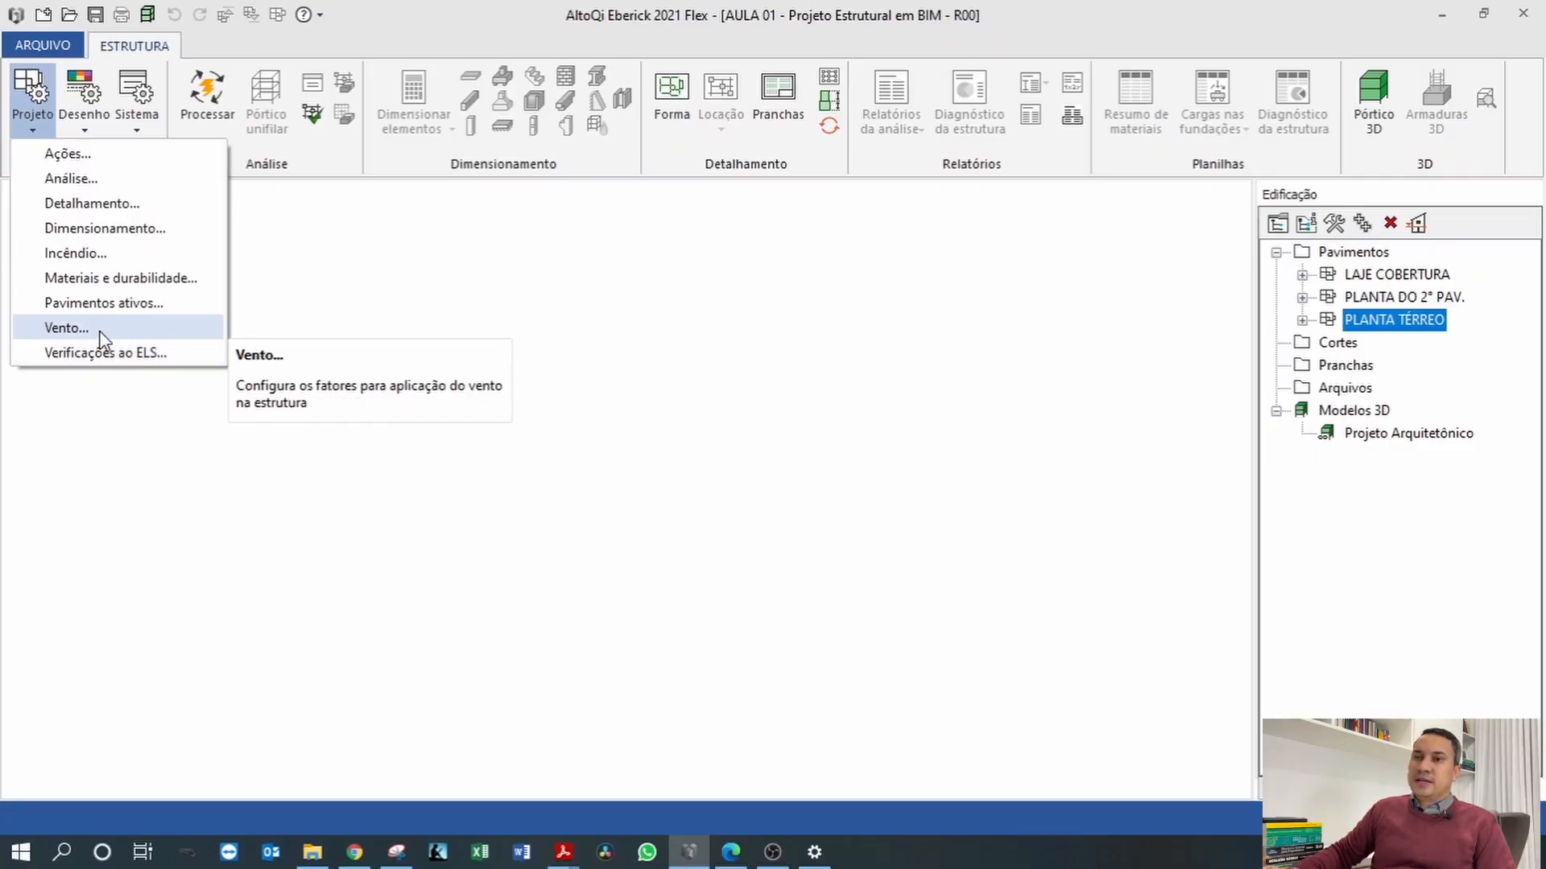
# Examine the wind (Vento) settings, including the wind speed, Brazil's wind speed map and the terrain roughness categories, without changing them.
pyautogui.click(101, 332)
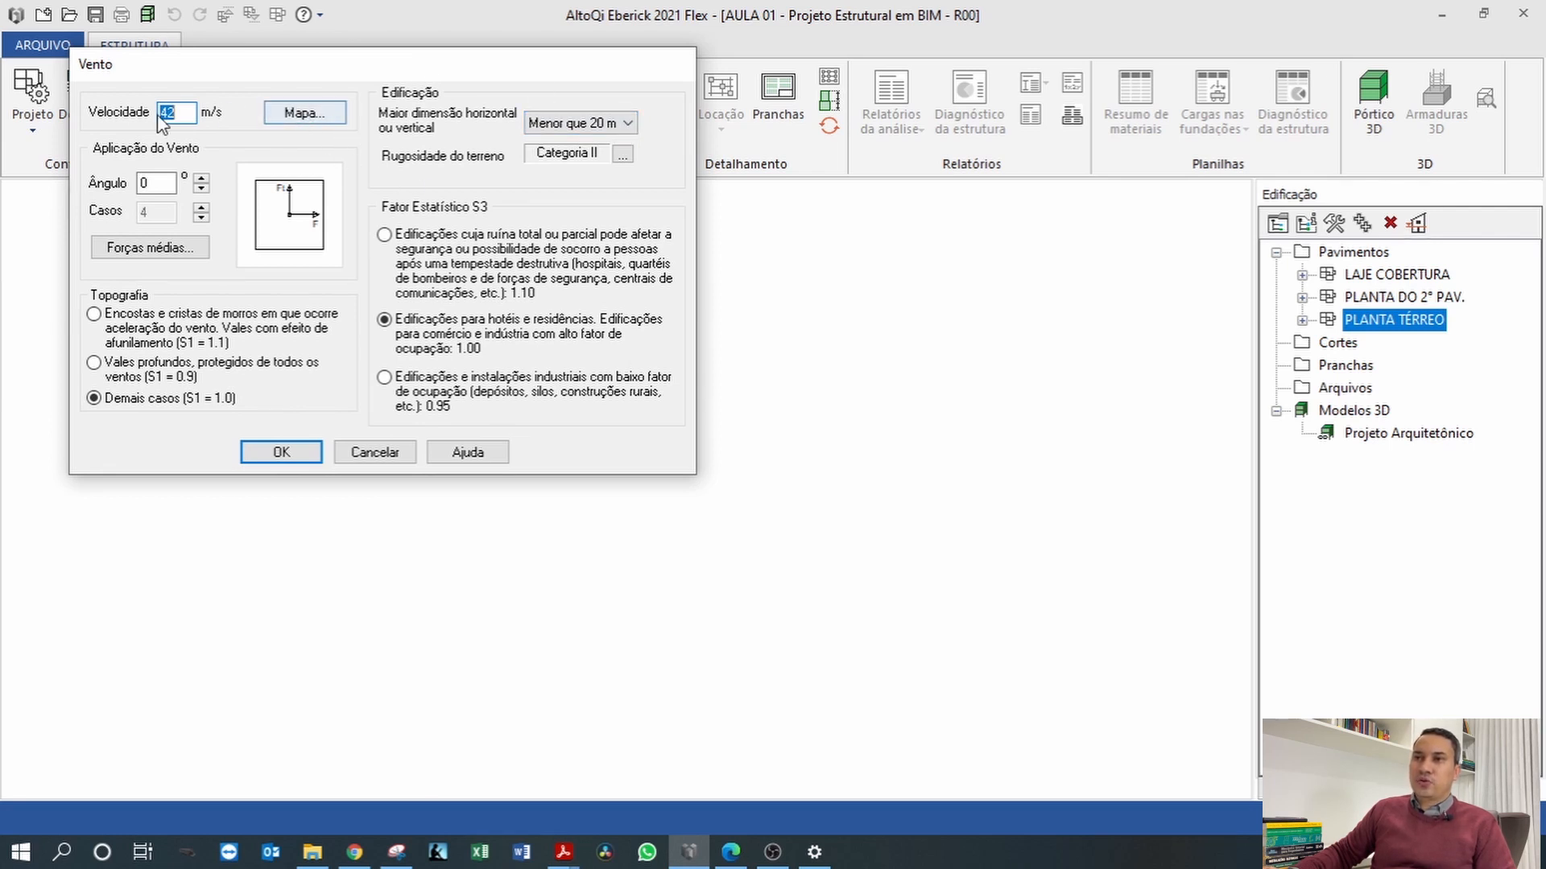
pyautogui.click(311, 121)
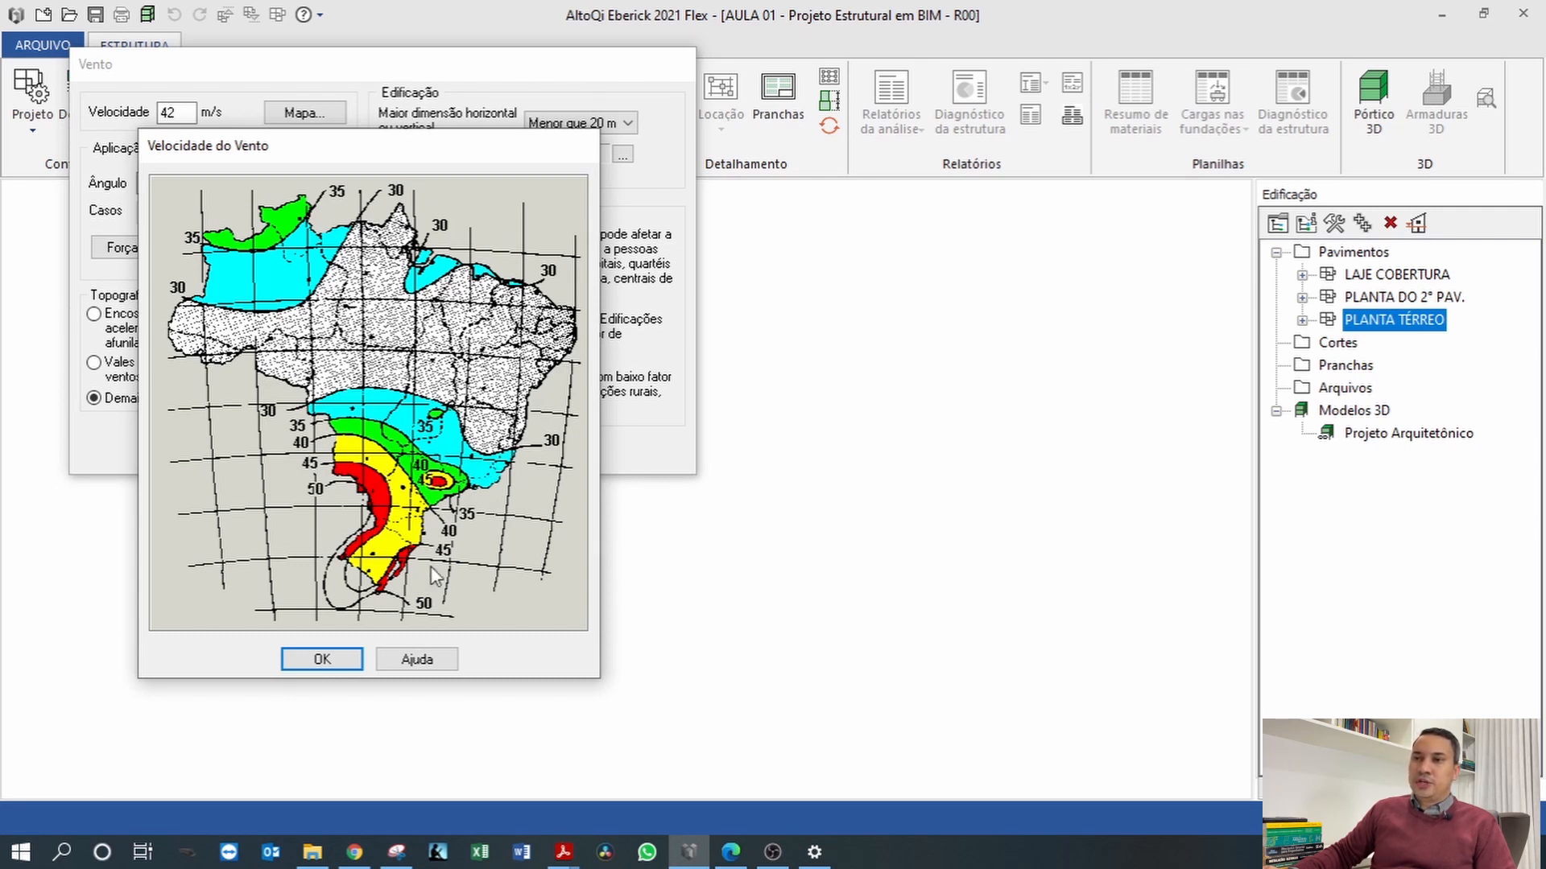
pyautogui.click(322, 658)
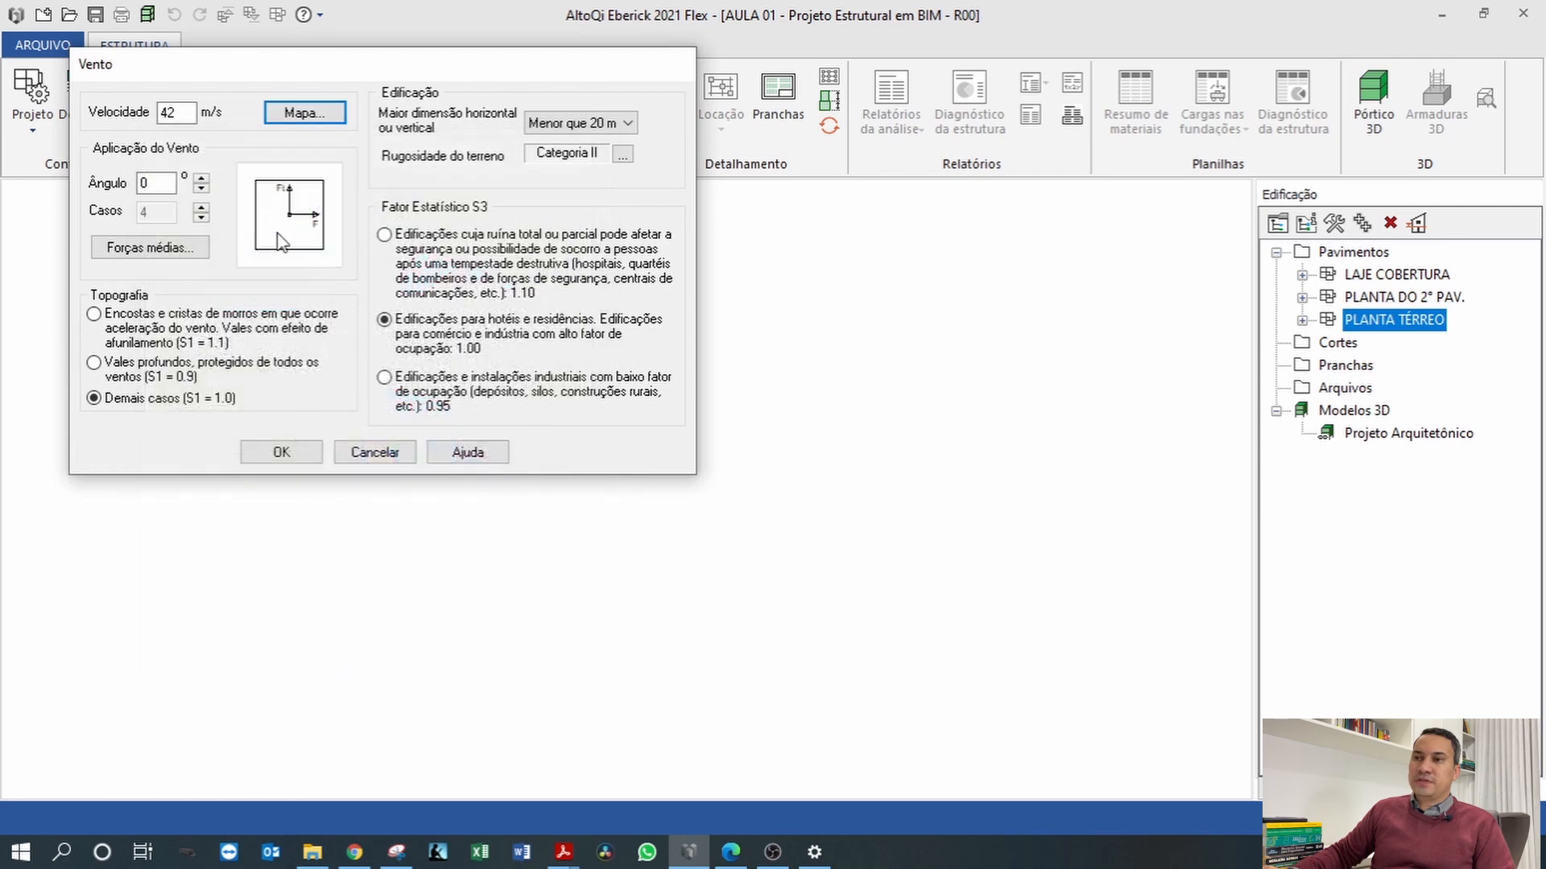
pyautogui.doubleClick(167, 114)
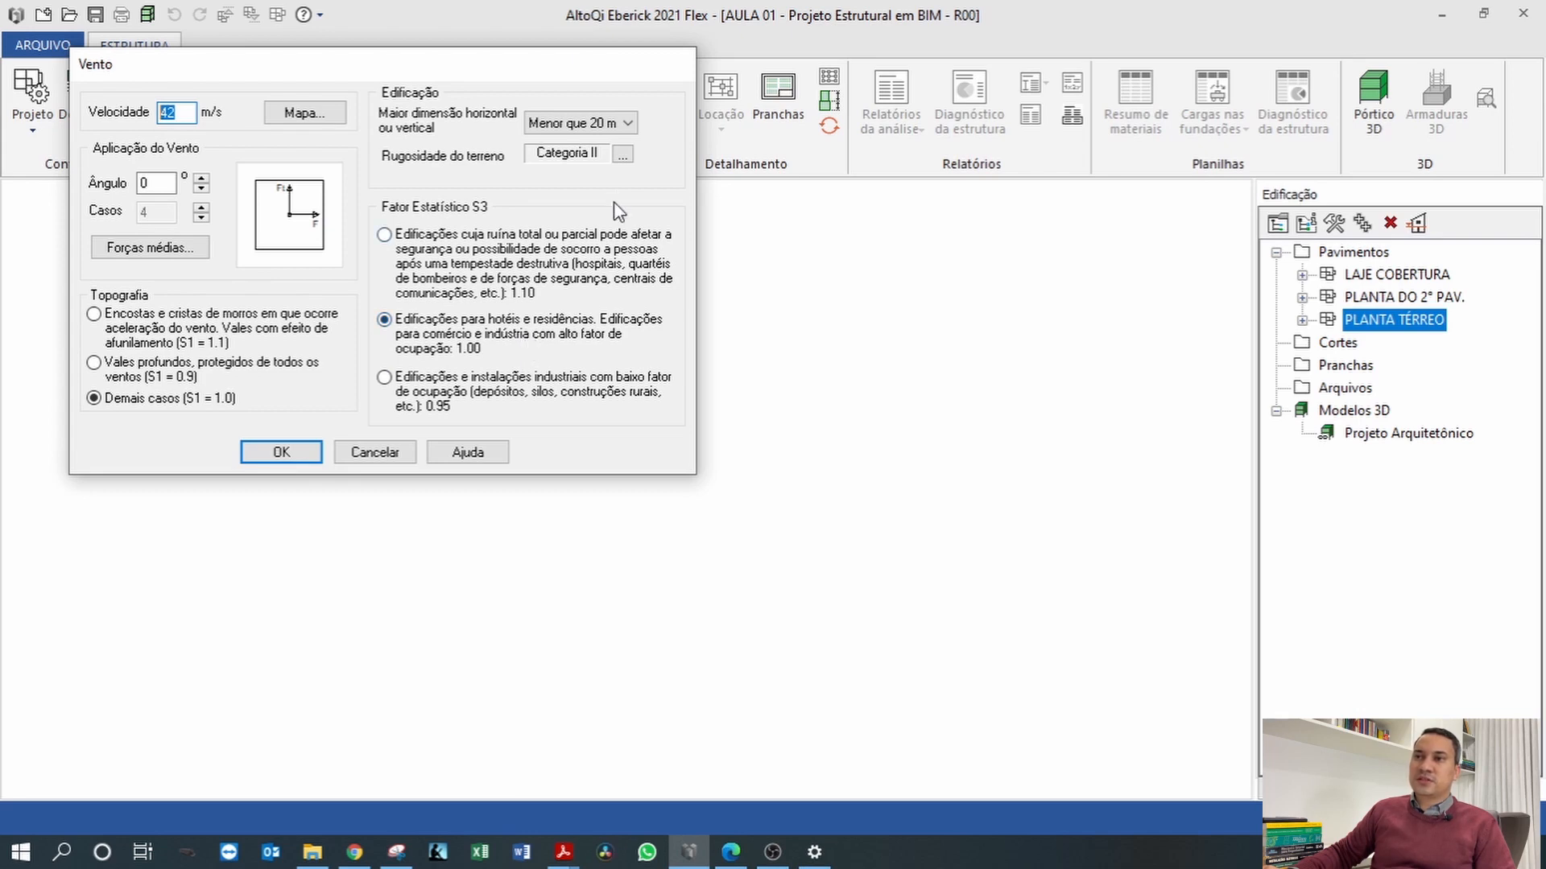
pyautogui.click(623, 154)
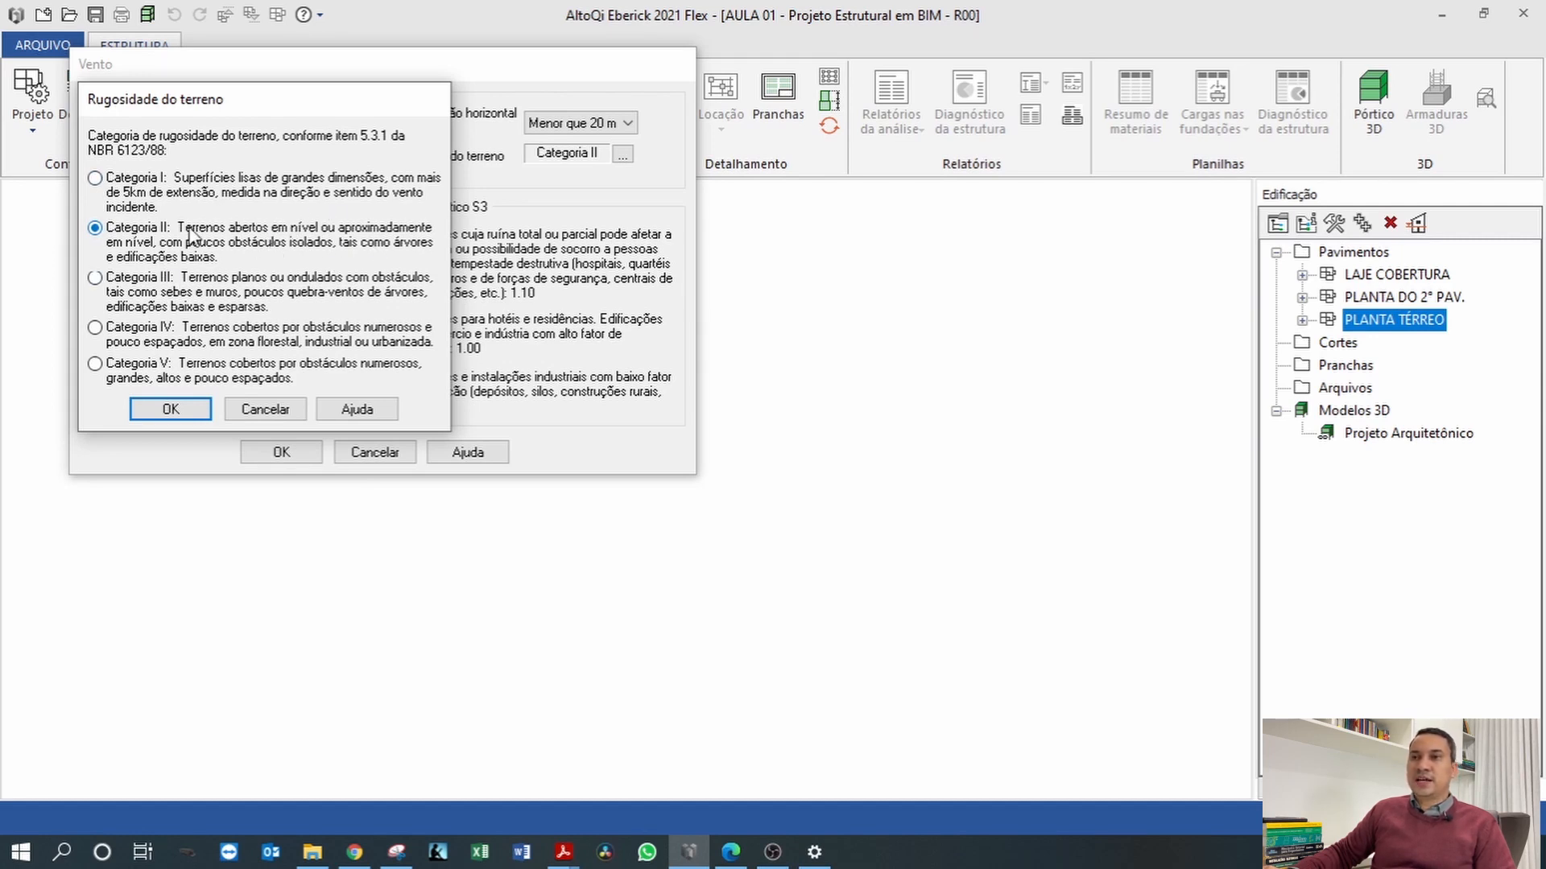
pyautogui.click(265, 411)
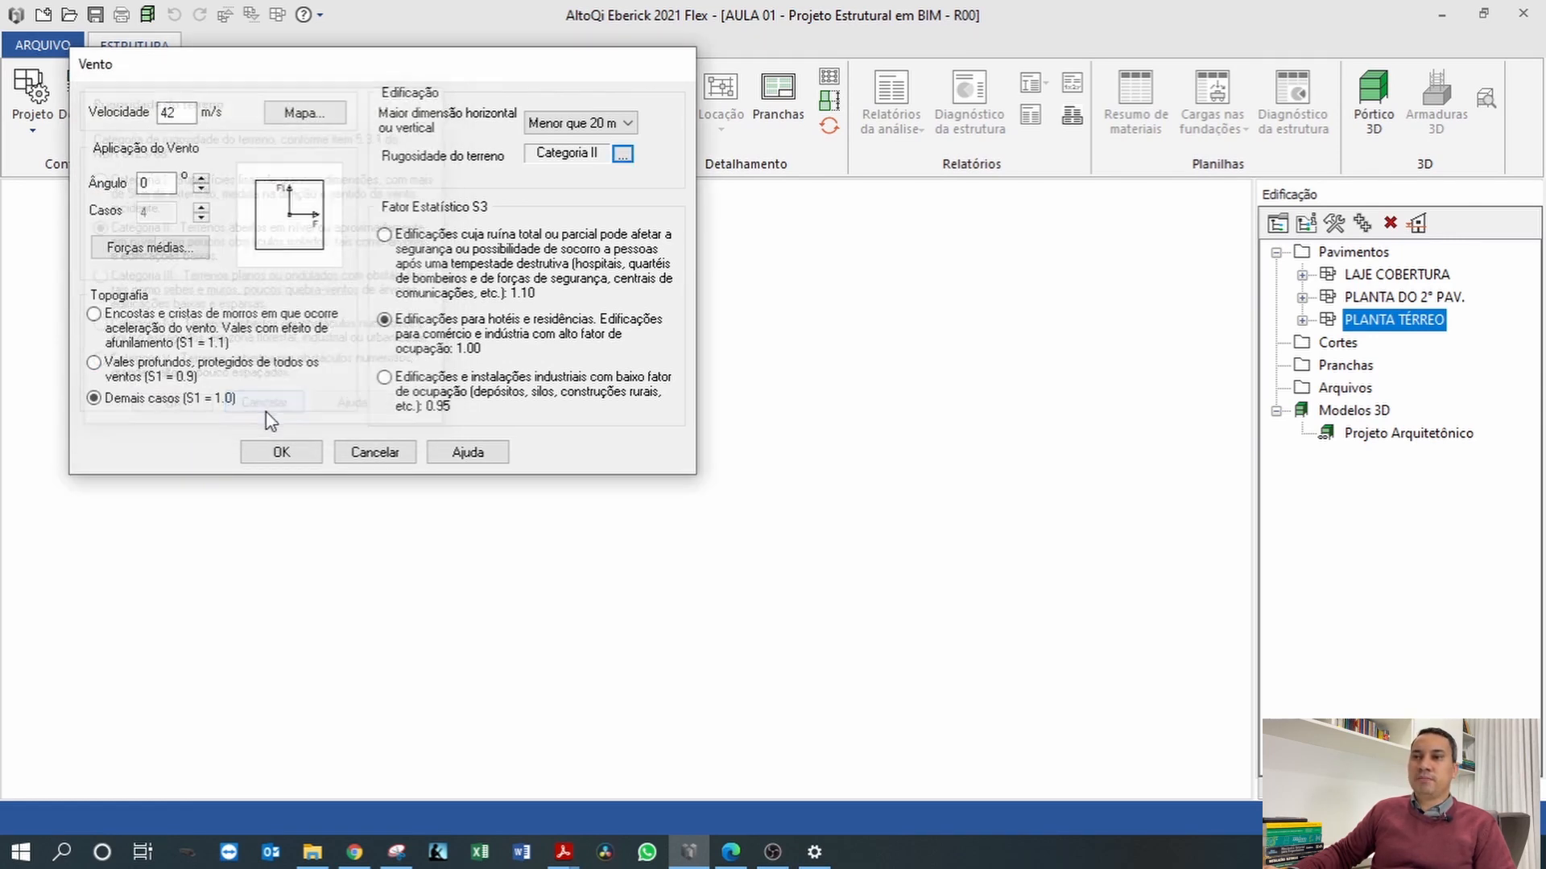
# Dismiss the wind settings without applying changes and examine the displacement limits in the project's Verificações ao ELS settings.
pyautogui.click(375, 452)
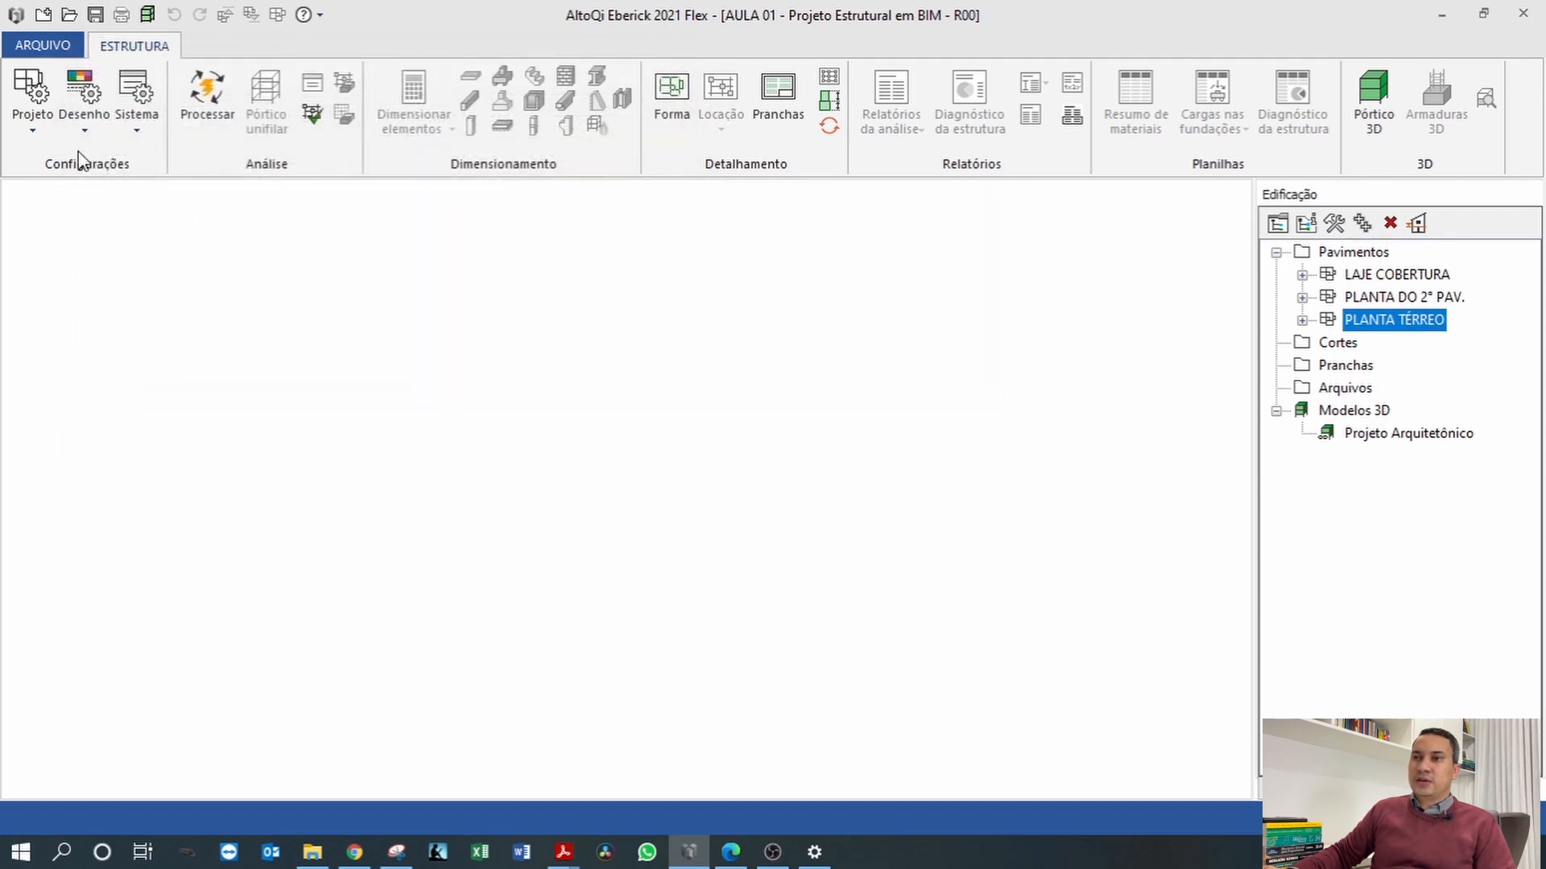
pyautogui.click(32, 131)
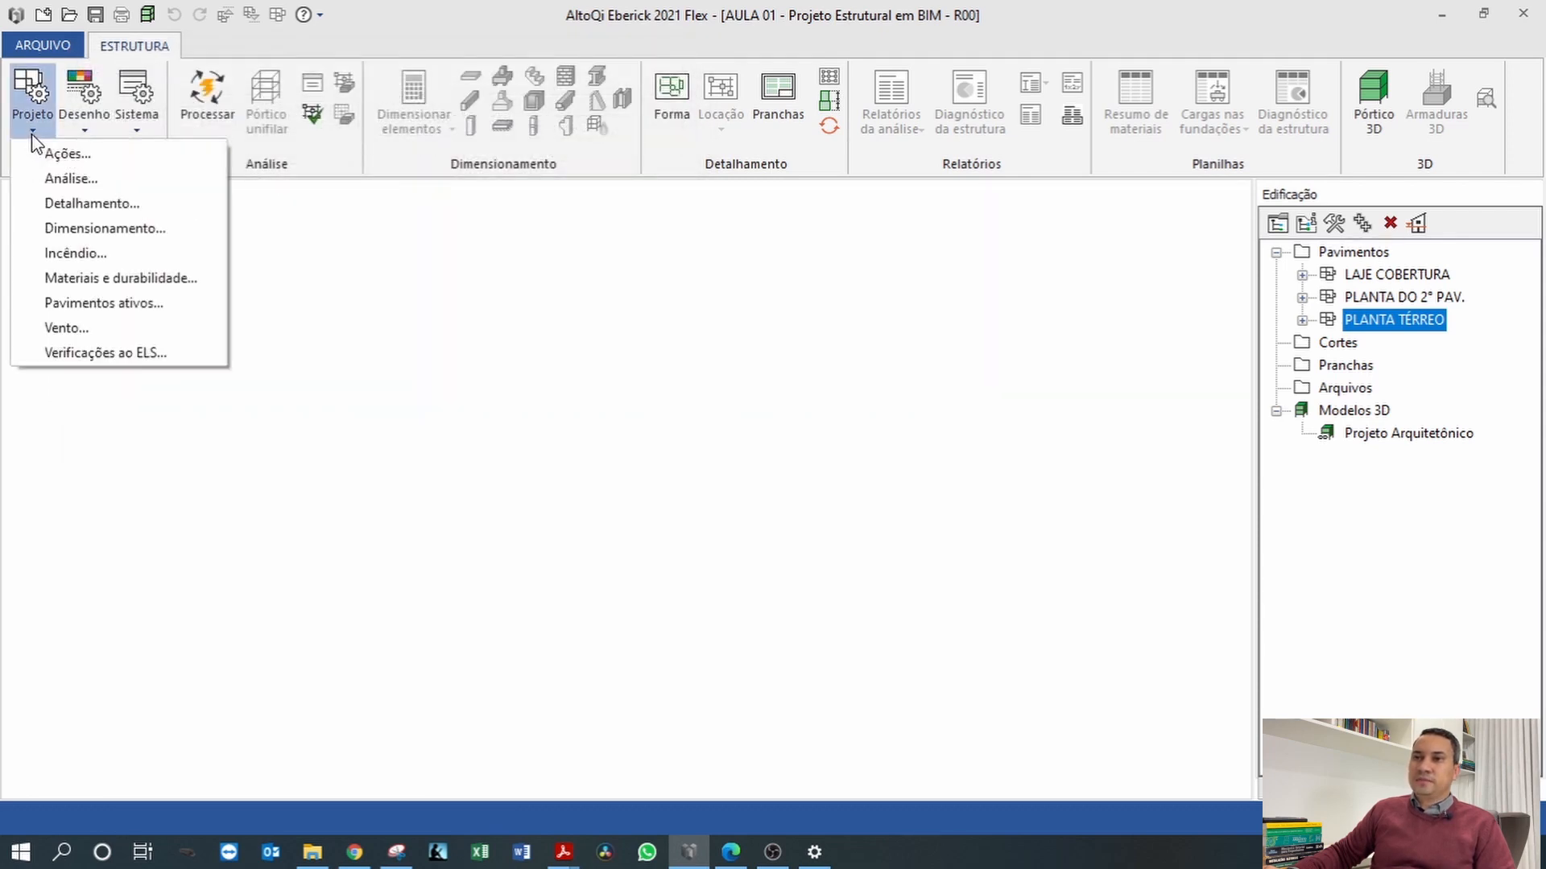
pyautogui.click(131, 355)
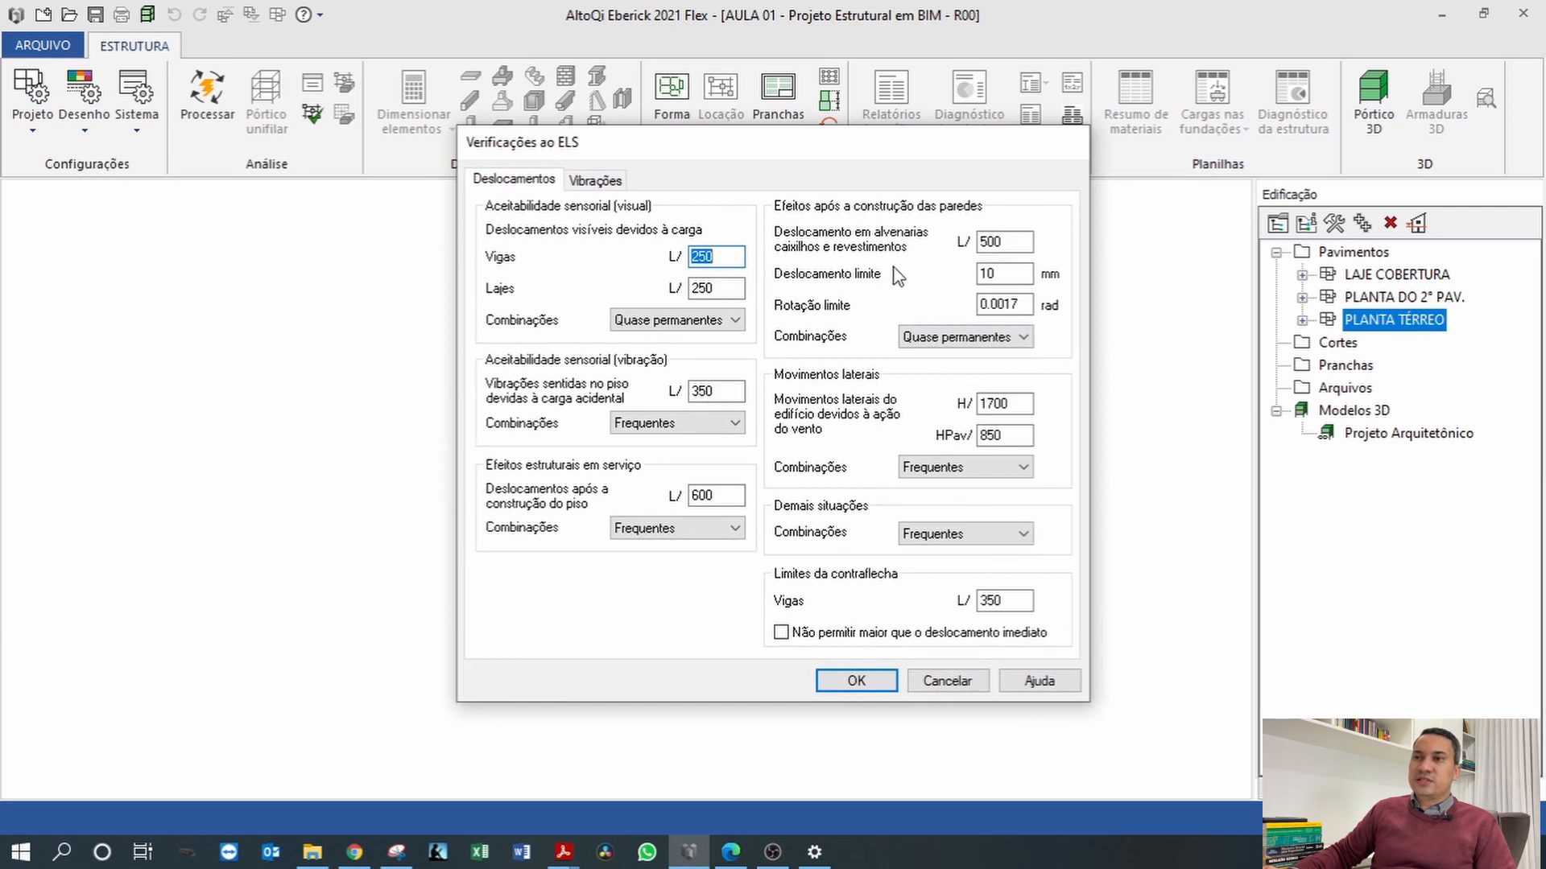
pyautogui.moveTo(751, 143); pyautogui.dragTo(615, 135)
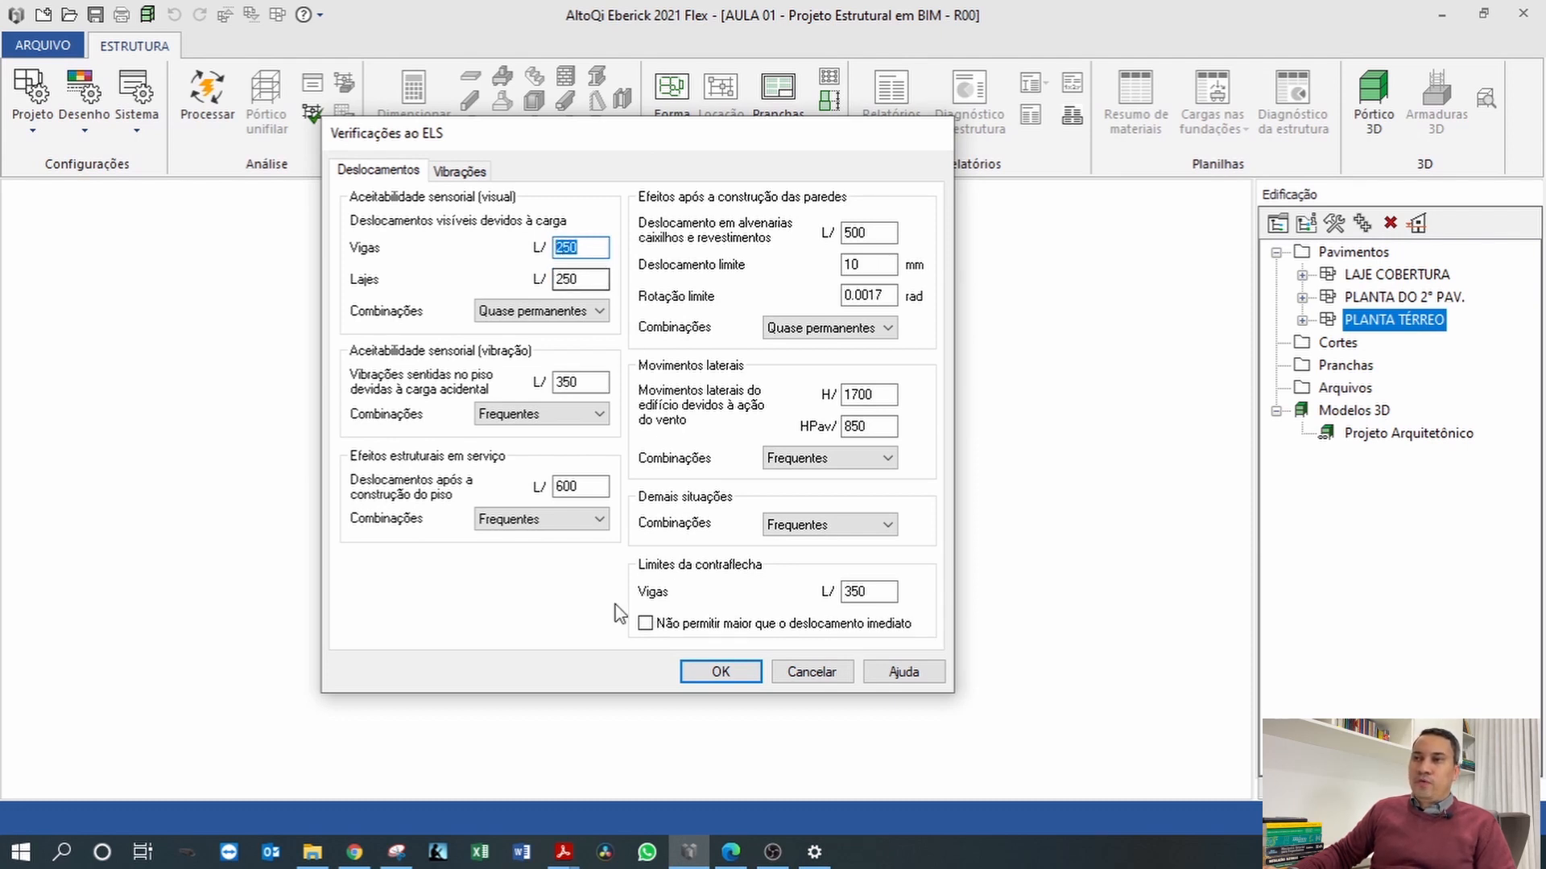
# Switch to Apostila - MÓDULO V.pdf in Adobe Reader, compare the ELS displacement settings with Tabela 13.3, and return to Eberick.
pyautogui.click(563, 852)
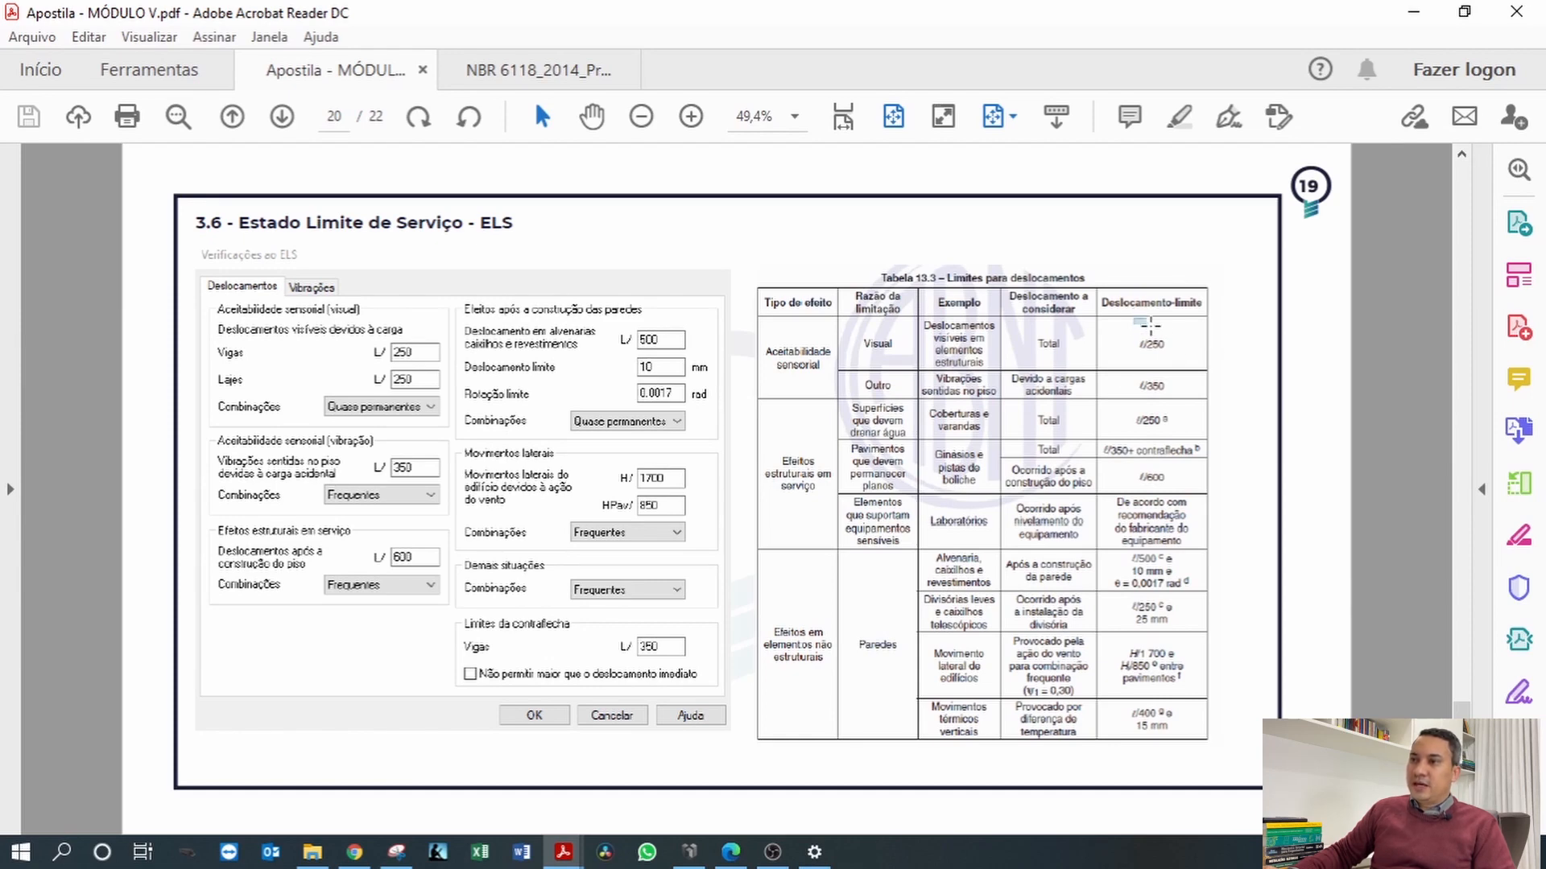
pyautogui.moveTo(1151, 326); pyautogui.dragTo(1178, 361)
pyautogui.click(417, 380)
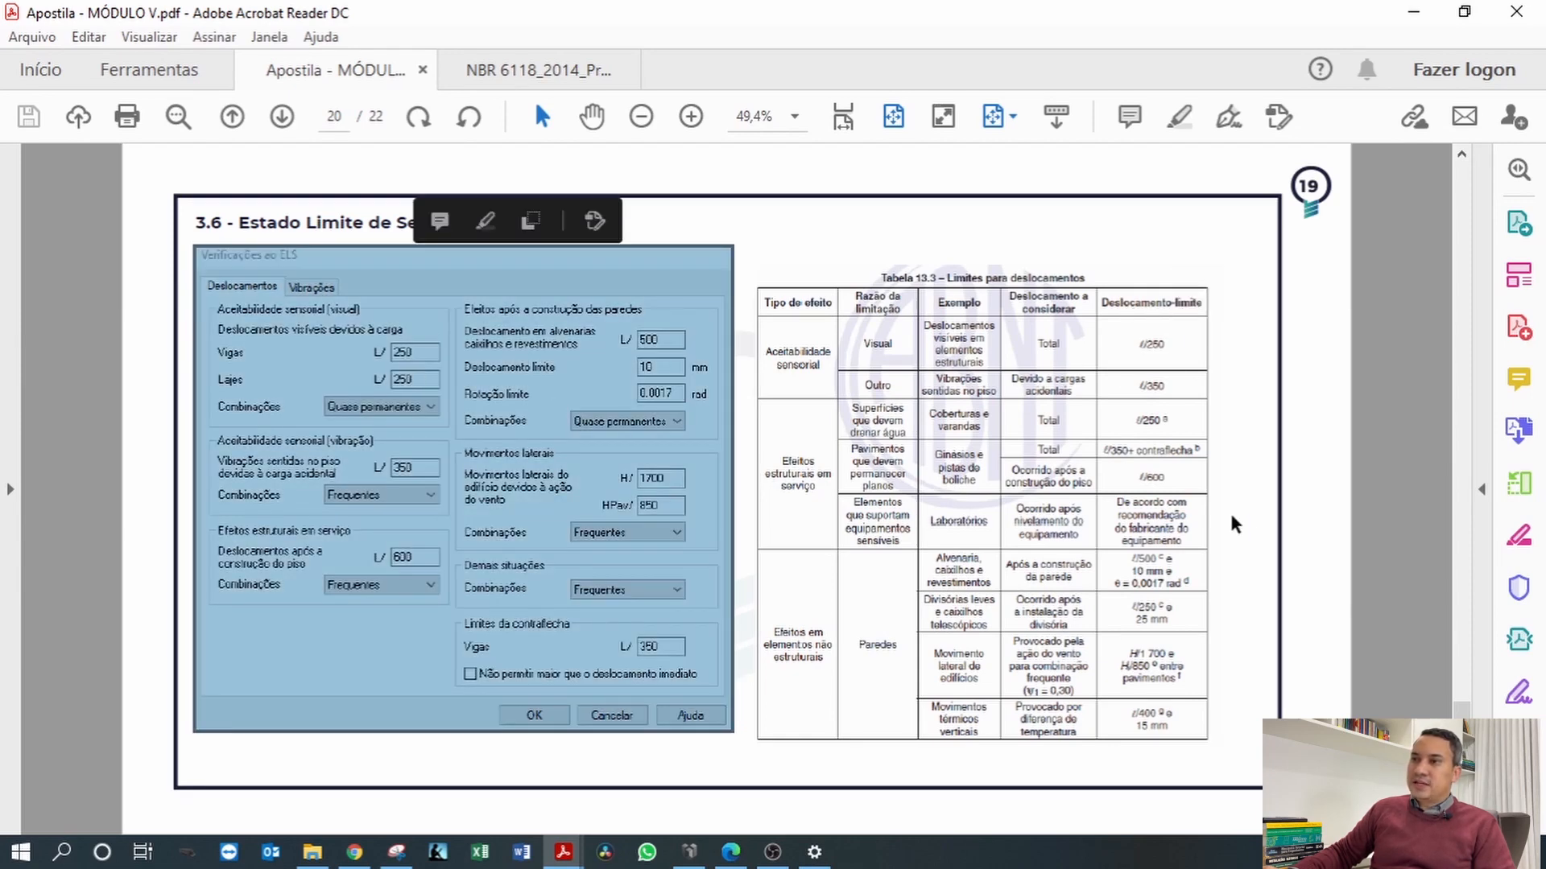
pyautogui.click(1076, 541)
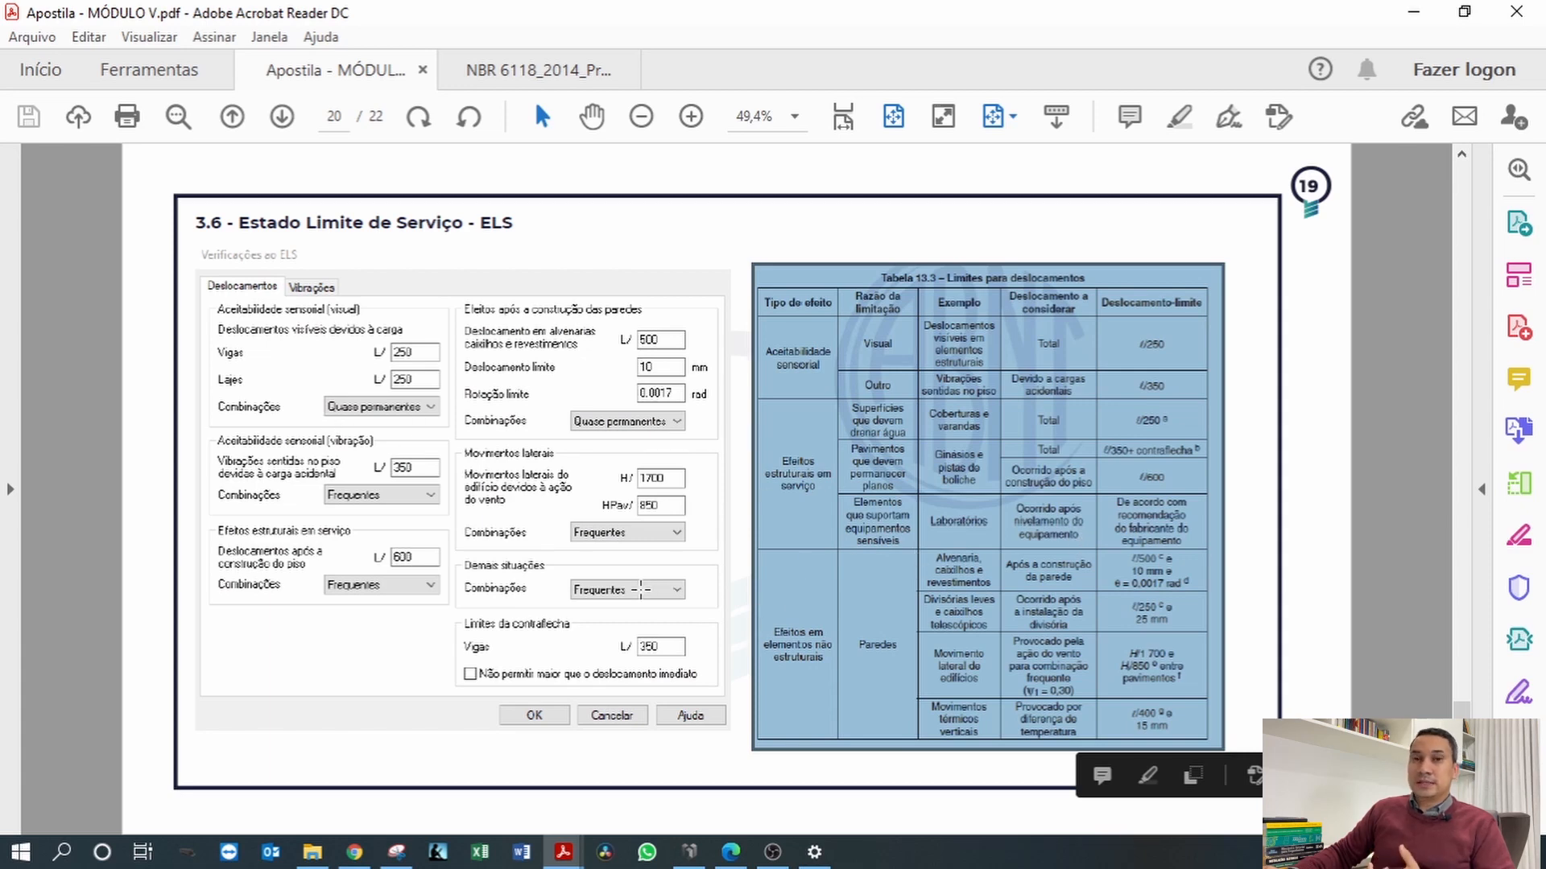
pyautogui.click(634, 584)
pyautogui.click(934, 602)
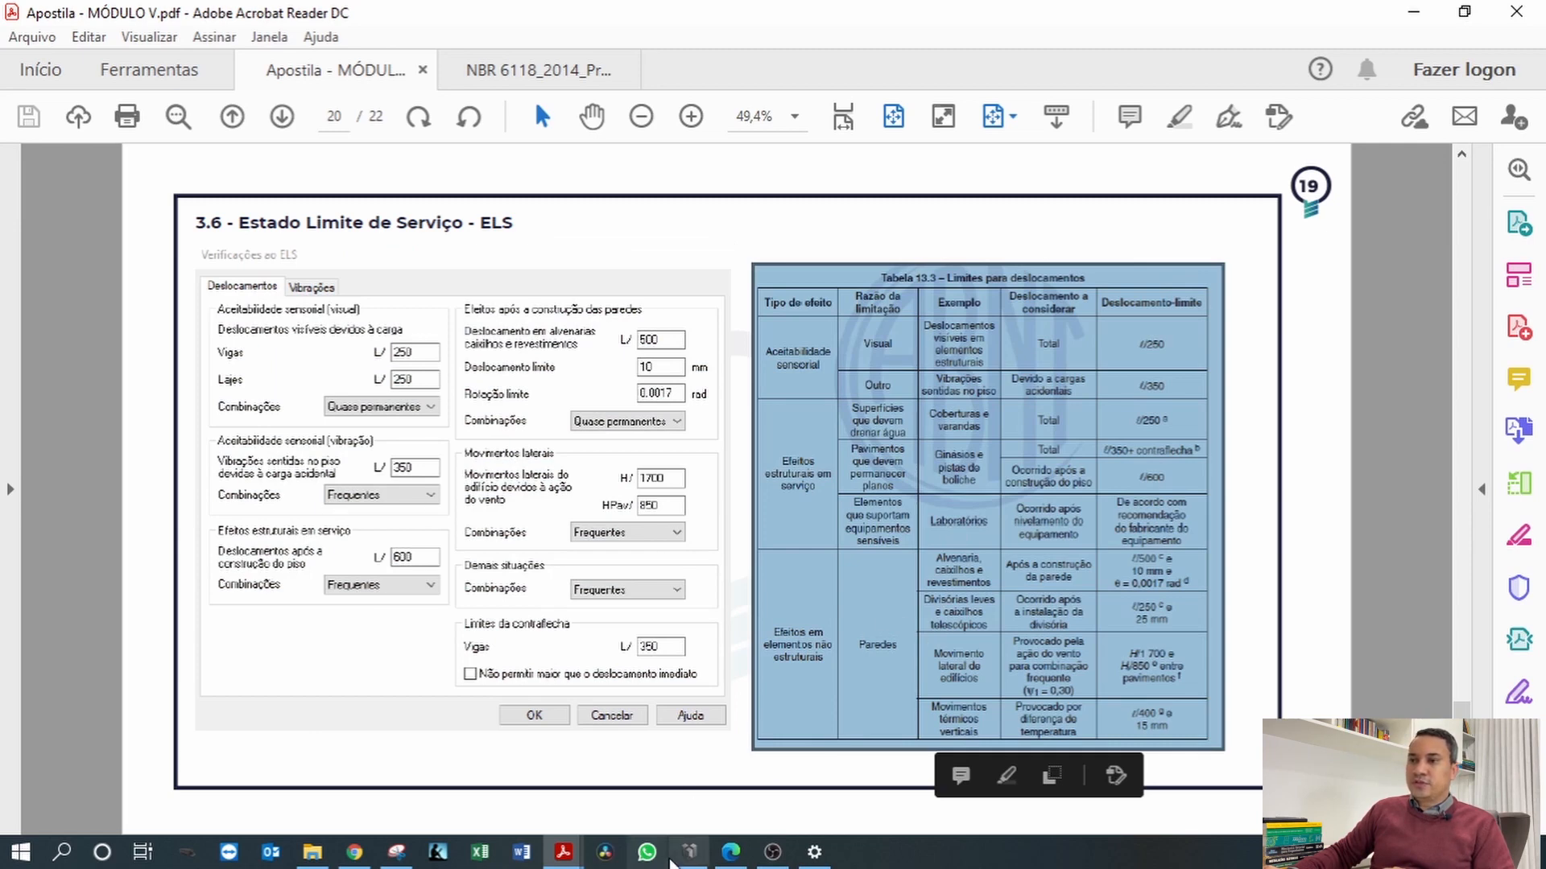
pyautogui.click(688, 852)
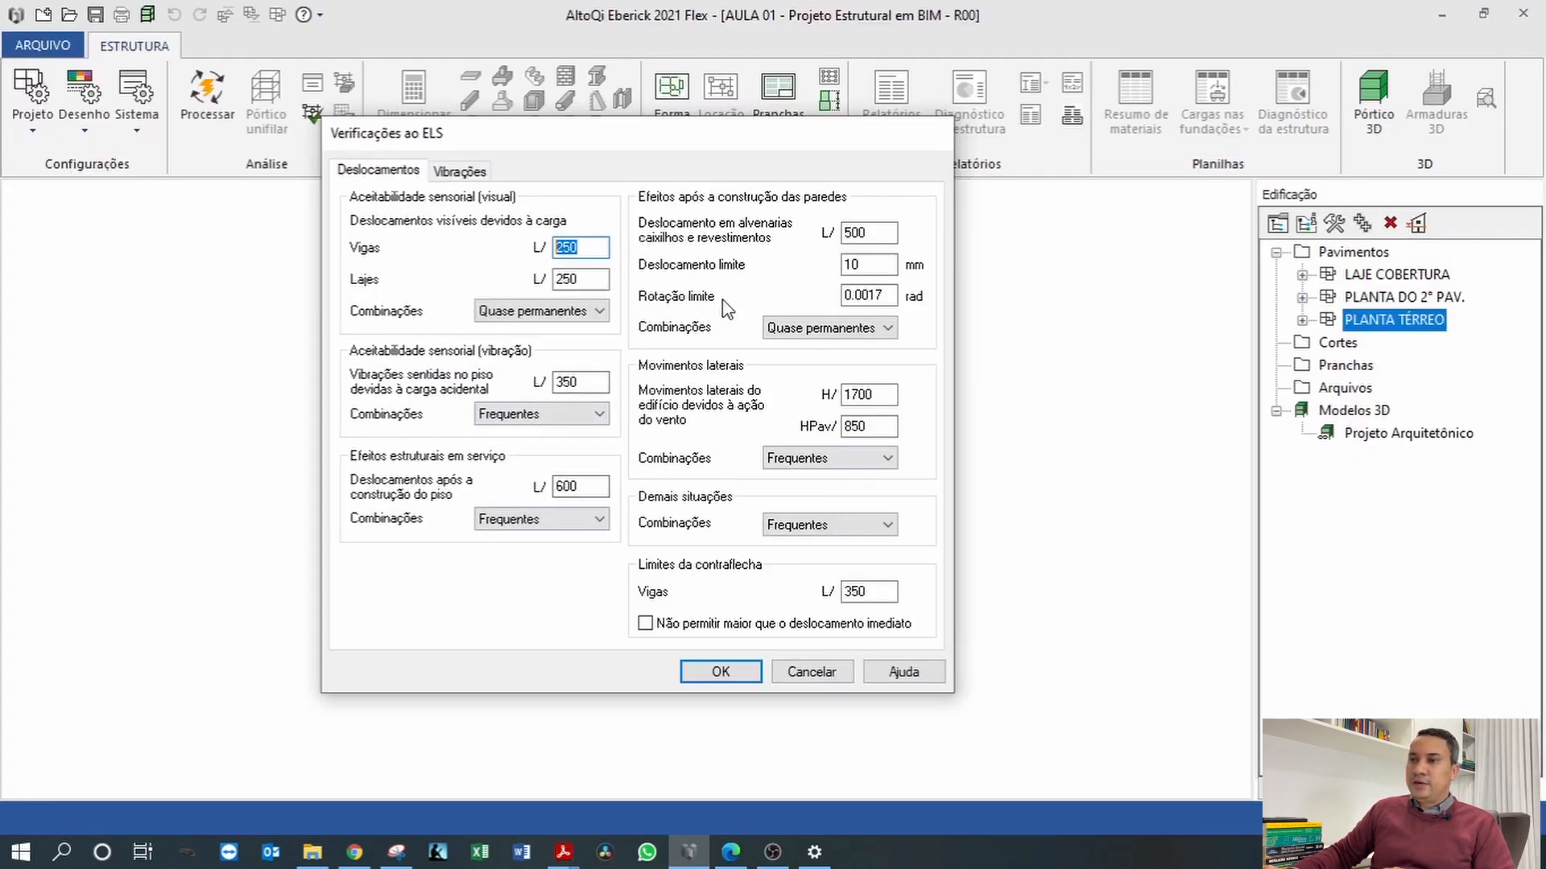